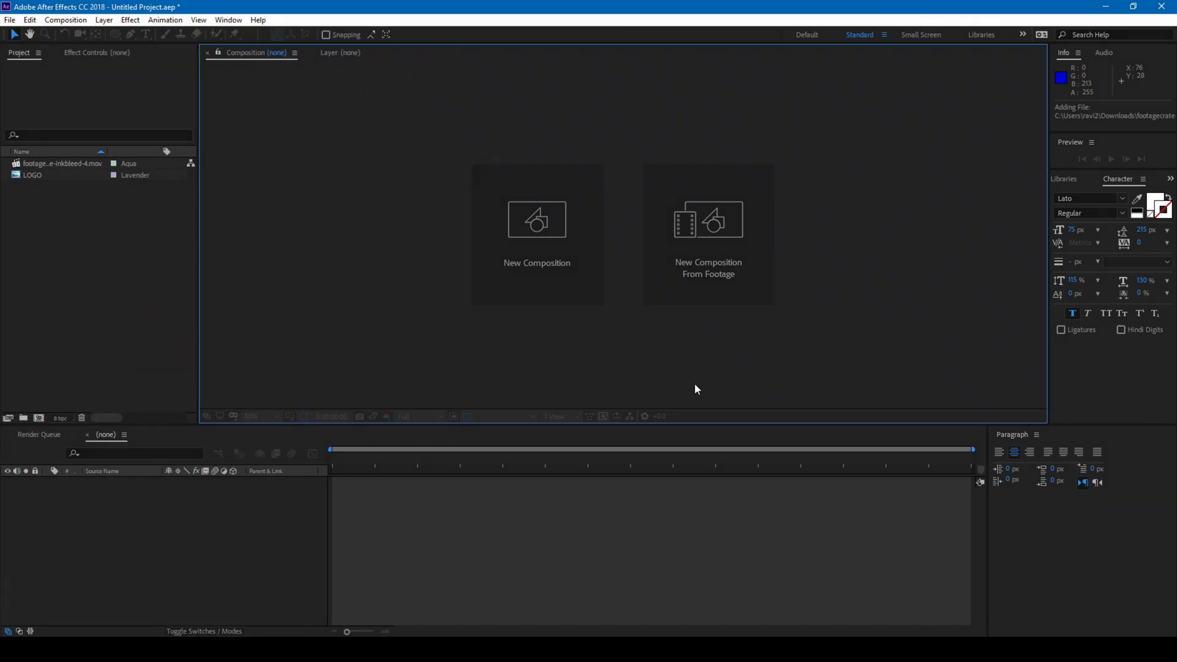
- Create a composition named 'Ink Logo Reveal' lasting 0:00:09:26
{"action": "left_click", "coordinate": [527, 232]}
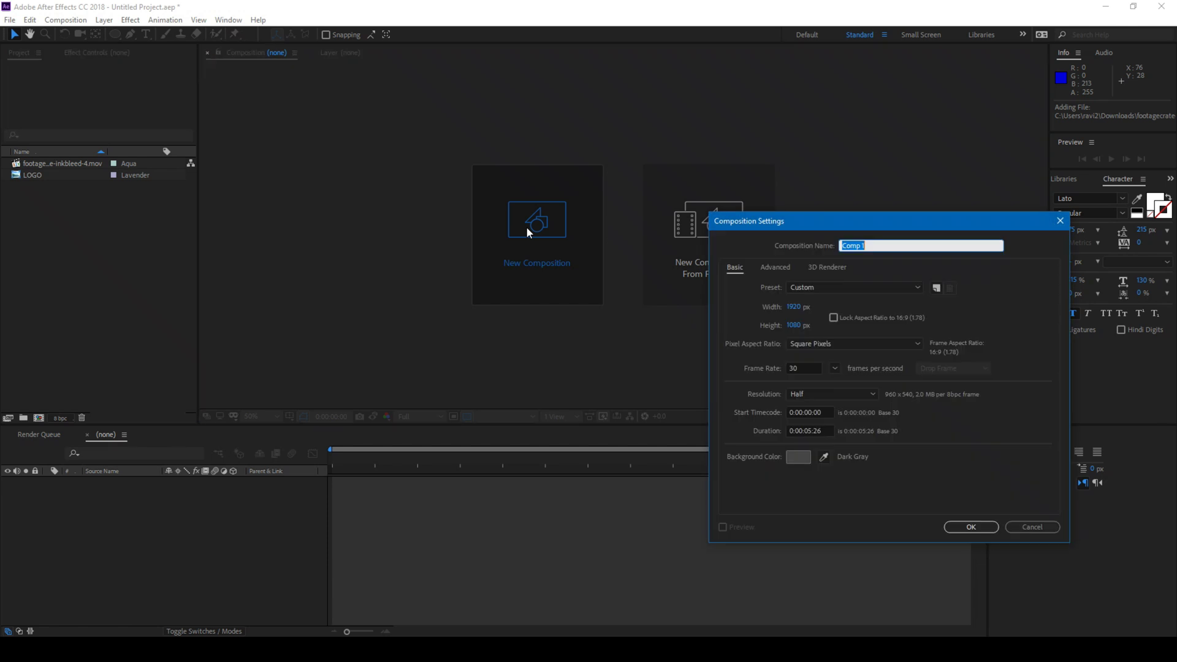
{"action": "type", "text": "Ink"}
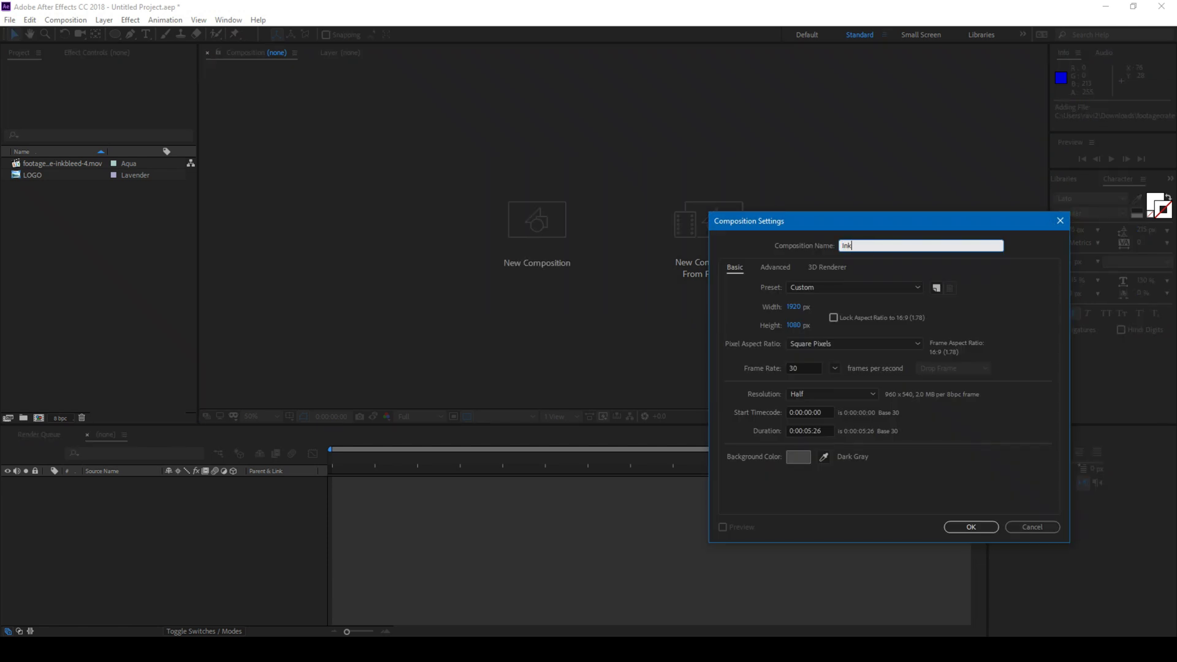
{"action": "type", "text": " Logo Revea"}
{"action": "left_click", "coordinate": [807, 431]}
{"action": "key", "text": "BackSpace"}
{"action": "key", "text": "BackSpace"}
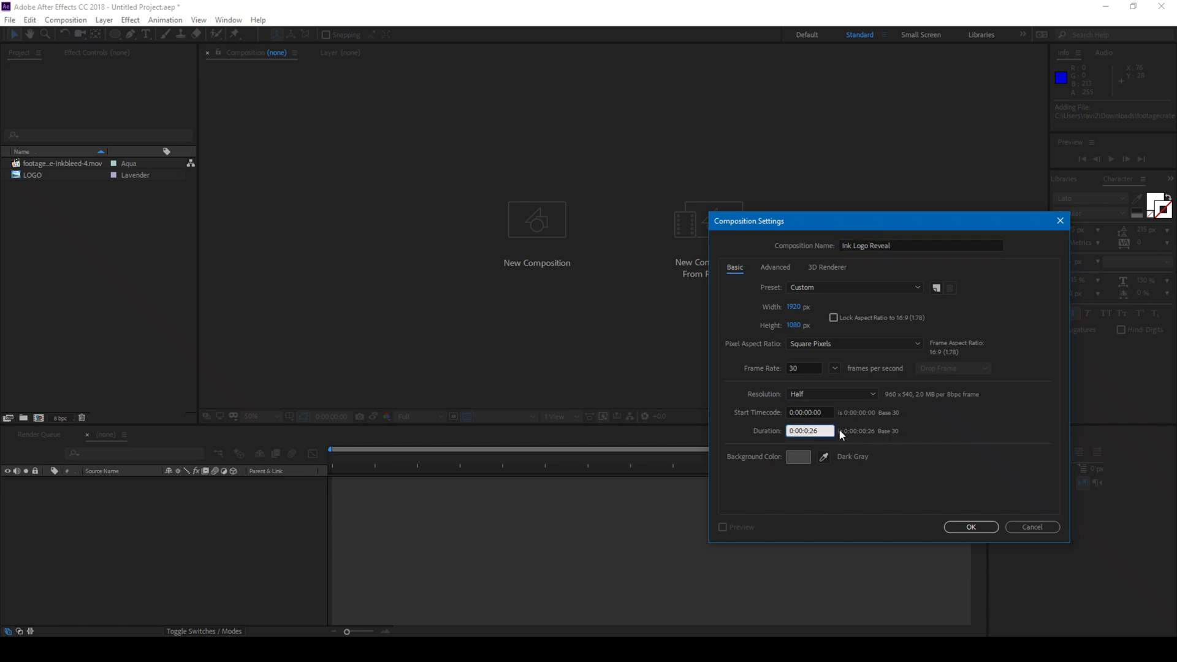
{"action": "type", "text": "9"}
{"action": "key", "text": "Return"}
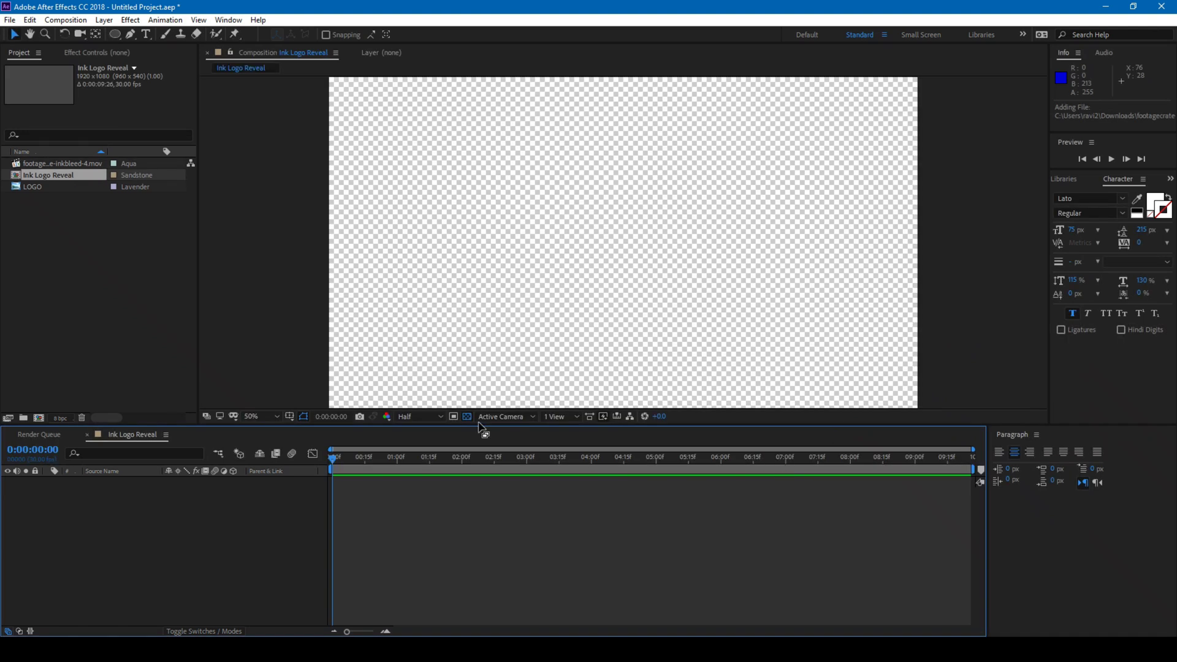
- Add a full-frame black solid with the default settings
{"action": "left_click", "coordinate": [103, 20]}
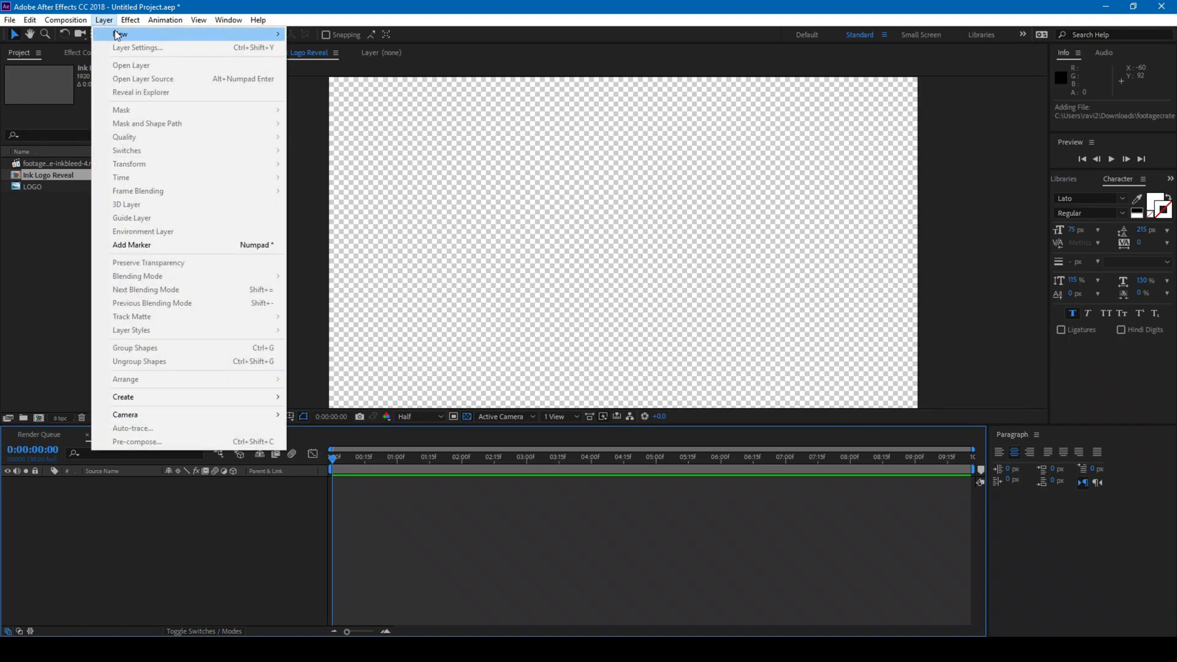
{"action": "mouse_move", "coordinate": [122, 34]}
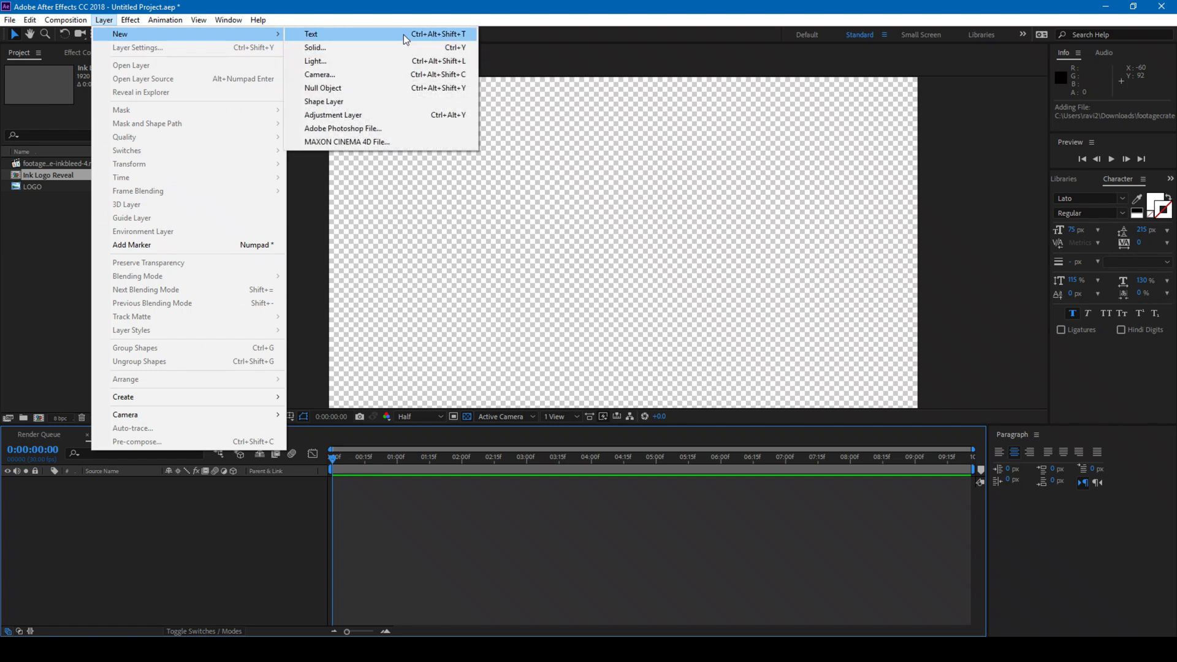
{"action": "left_click", "coordinate": [380, 49]}
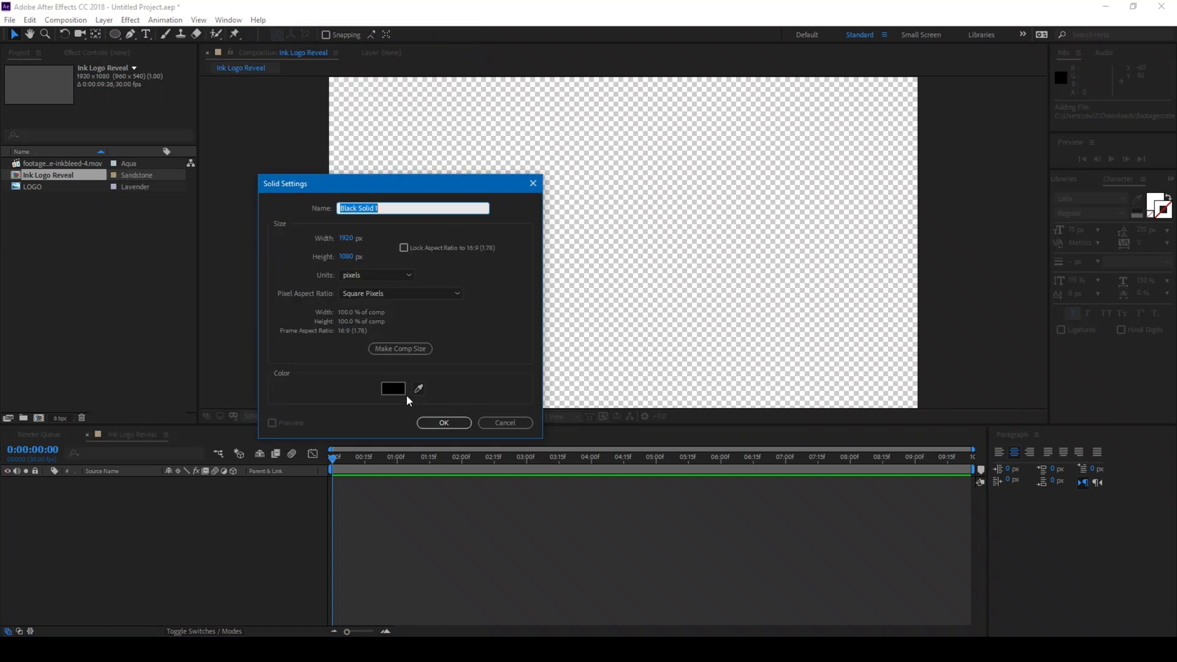
{"action": "left_click", "coordinate": [443, 422]}
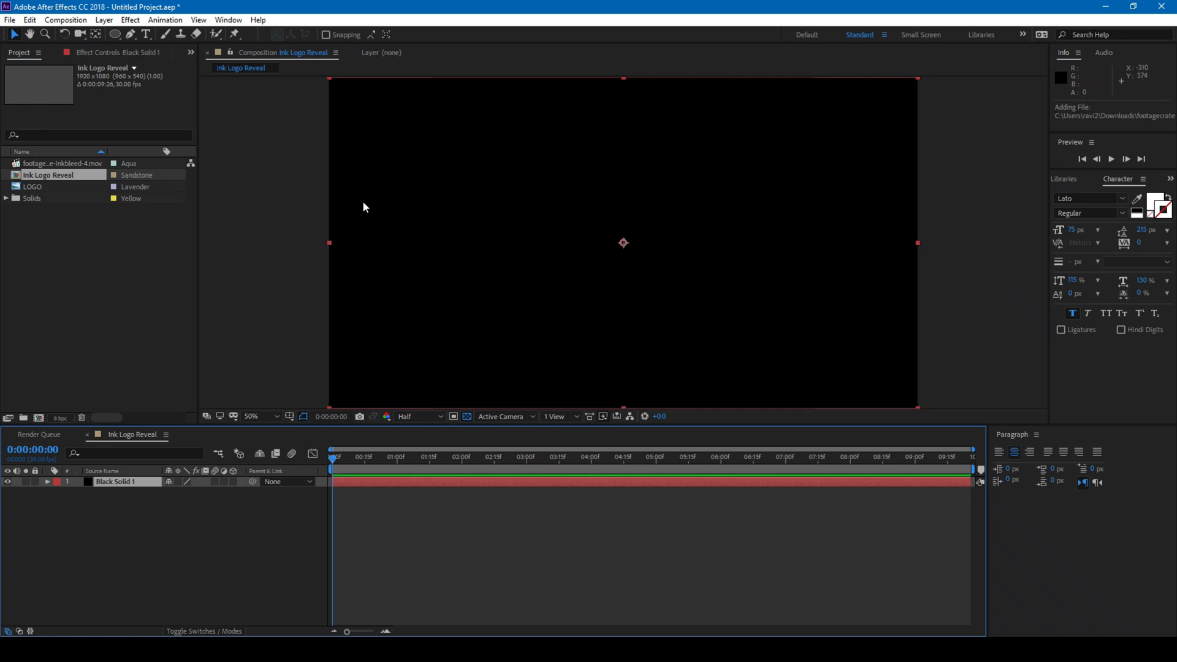
- Apply the Gradient Ramp effect to the black solid
{"action": "left_click", "coordinate": [1065, 181]}
{"action": "left_click", "coordinate": [1065, 182]}
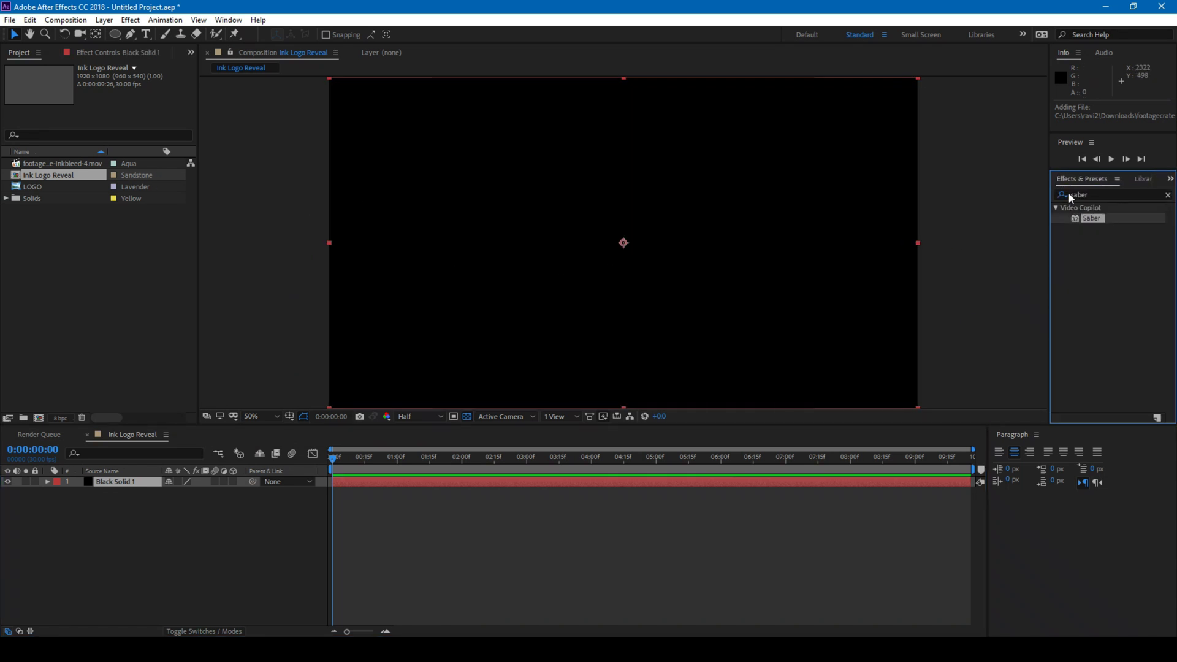
{"action": "double_click", "coordinate": [1095, 194]}
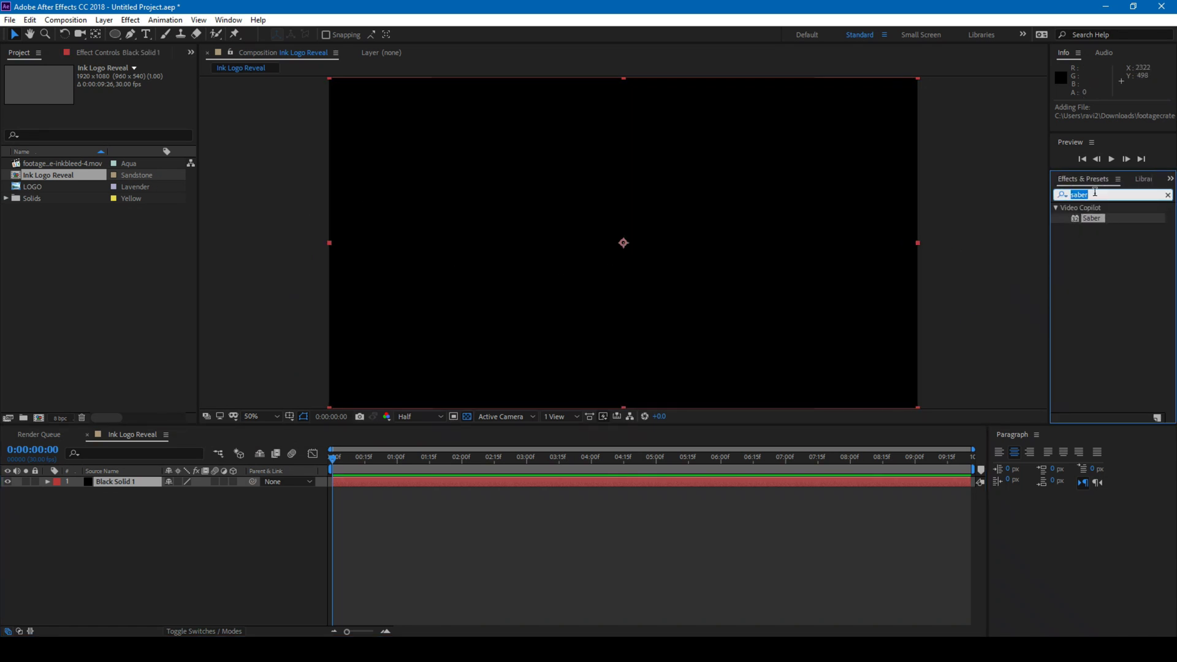
{"action": "type", "text": "Gradient"}
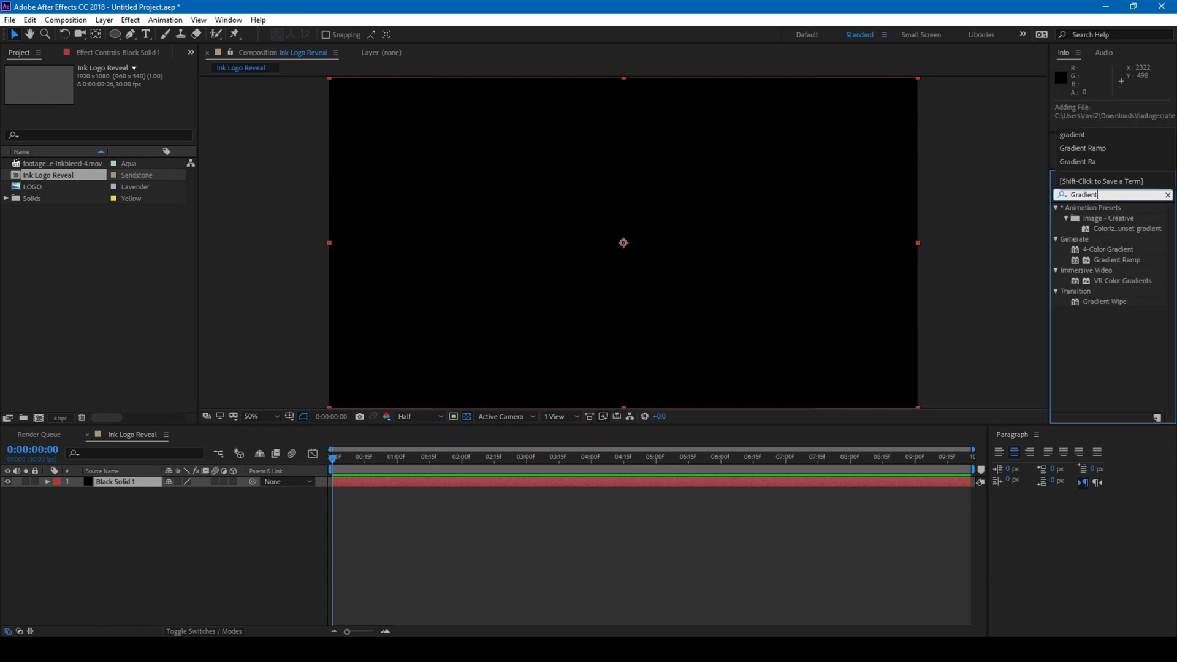
{"action": "left_click_drag", "start_coordinate": [1117, 260], "coordinate": [693, 264]}
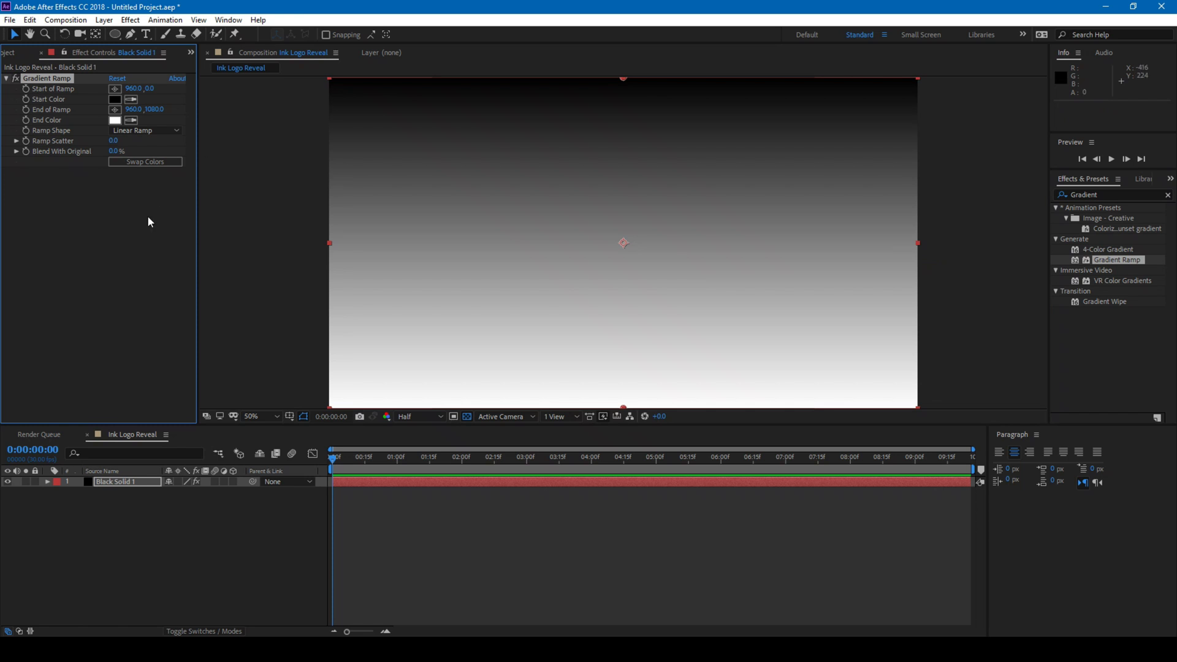
- Rename the solid layer to BG
{"action": "right_click", "coordinate": [107, 487]}
{"action": "left_click", "coordinate": [138, 474]}
{"action": "type", "text": "BG"}
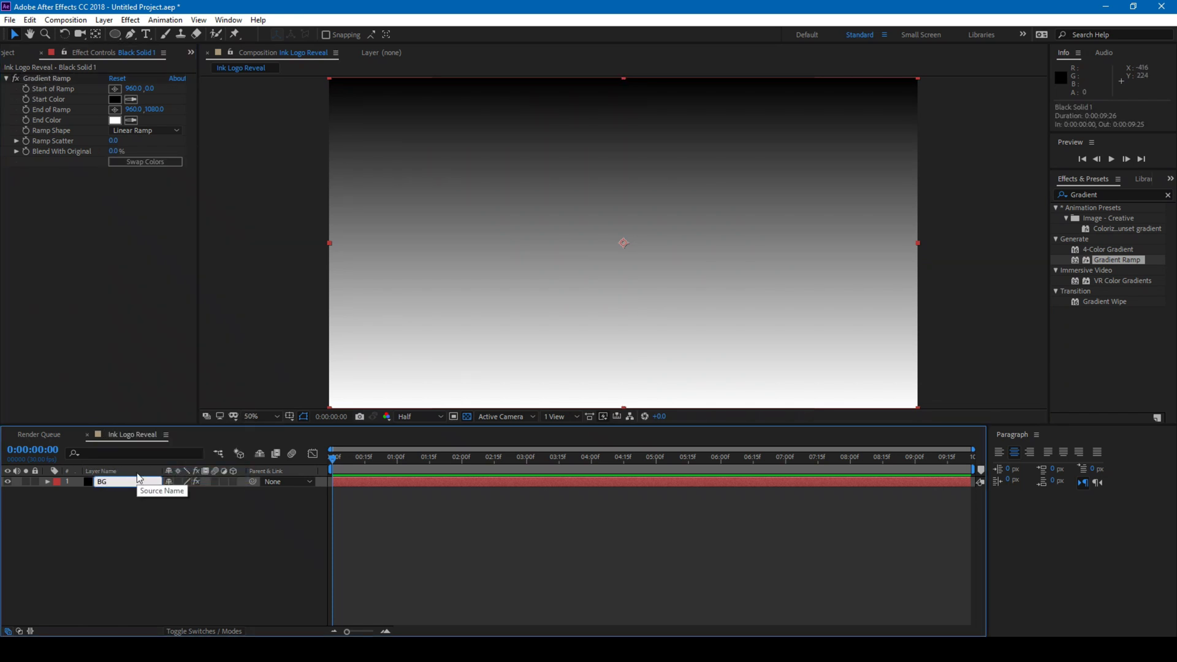
{"action": "key", "text": "Return"}
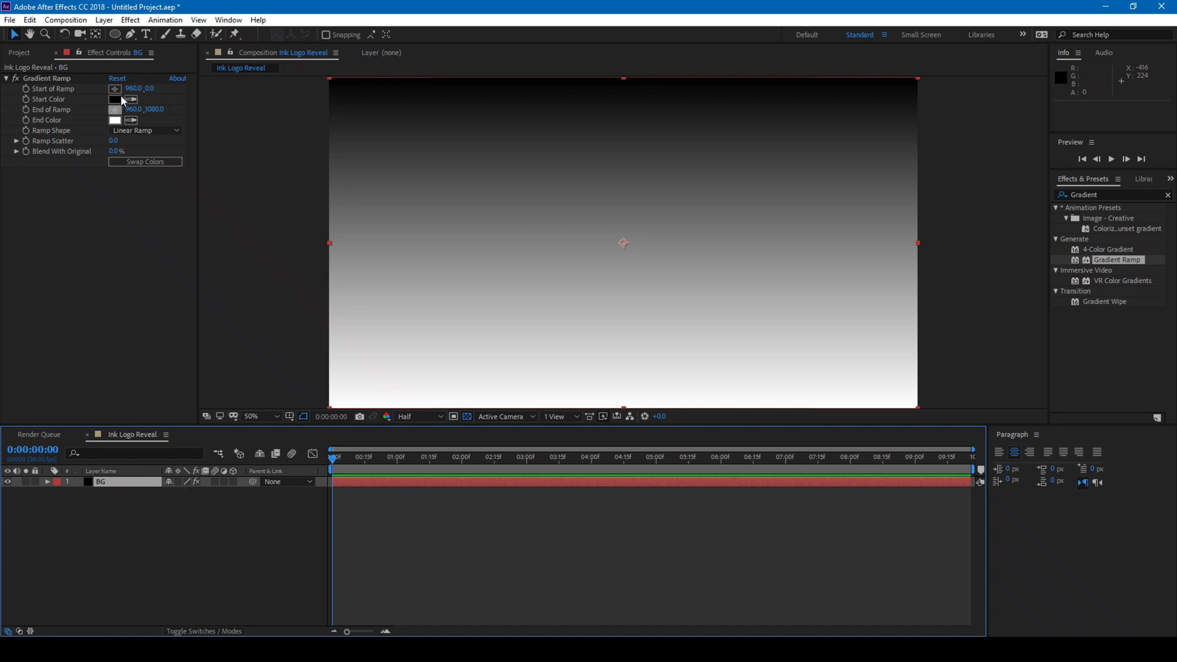
- Set the ramp start to 960,540 and end to 3000,1080, and make it Radial Ramp
{"action": "left_click", "coordinate": [147, 89]}
{"action": "type", "text": "540"}
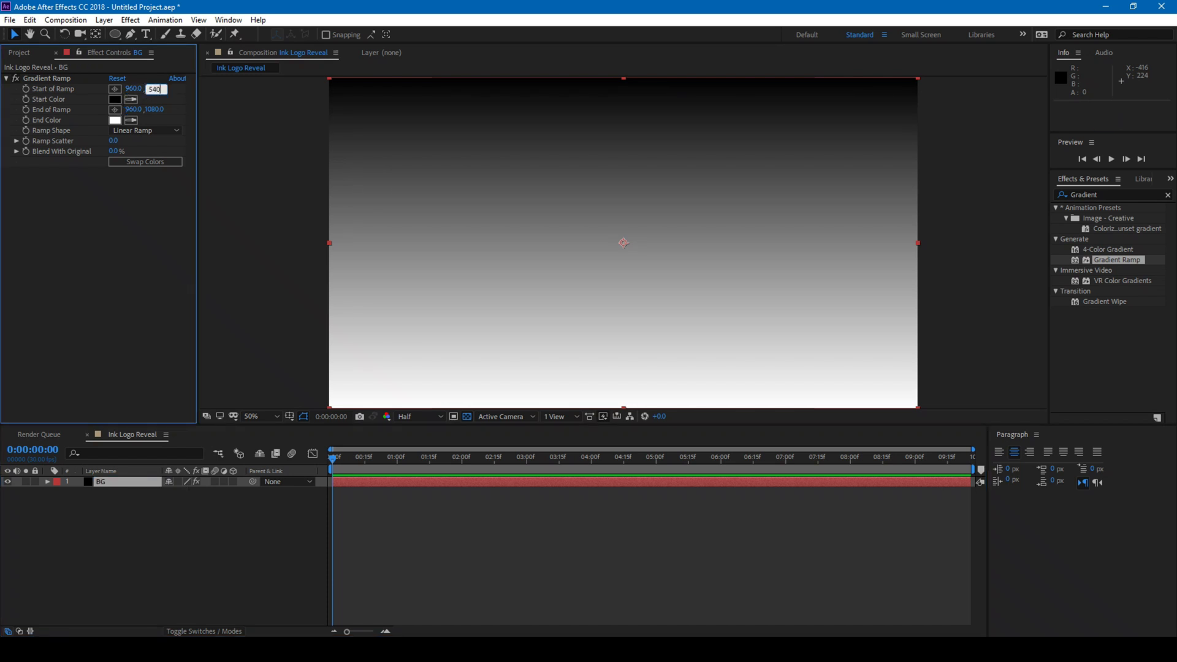
{"action": "key", "text": "Tab"}
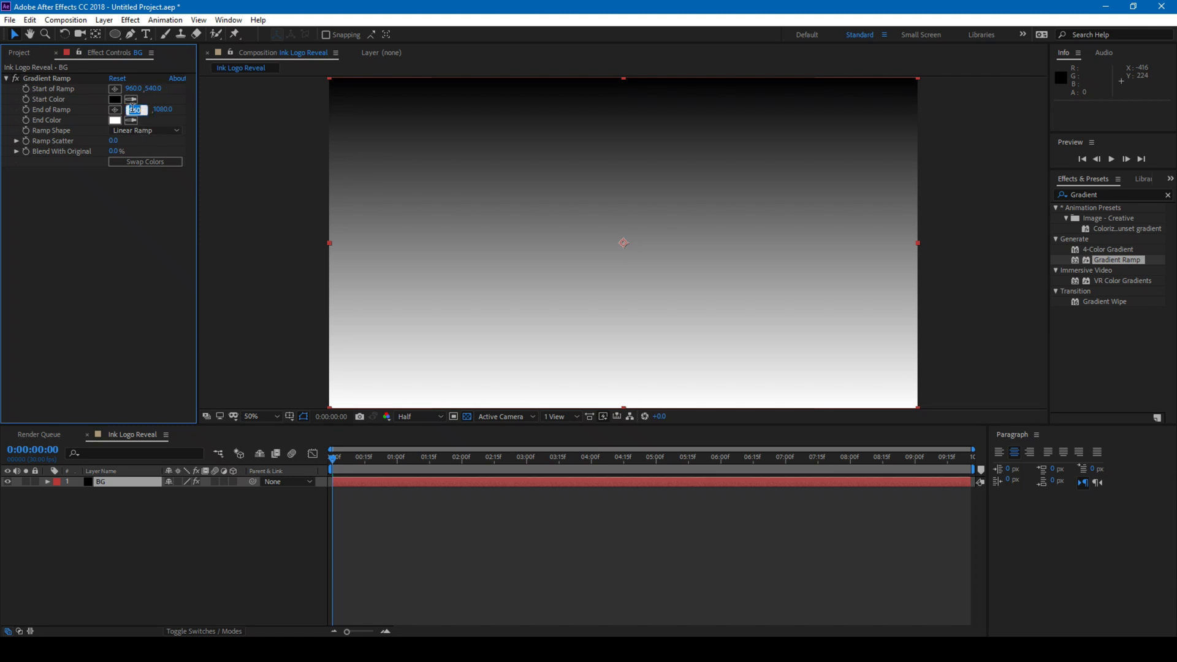
{"action": "type", "text": "3000"}
{"action": "key", "text": "Return"}
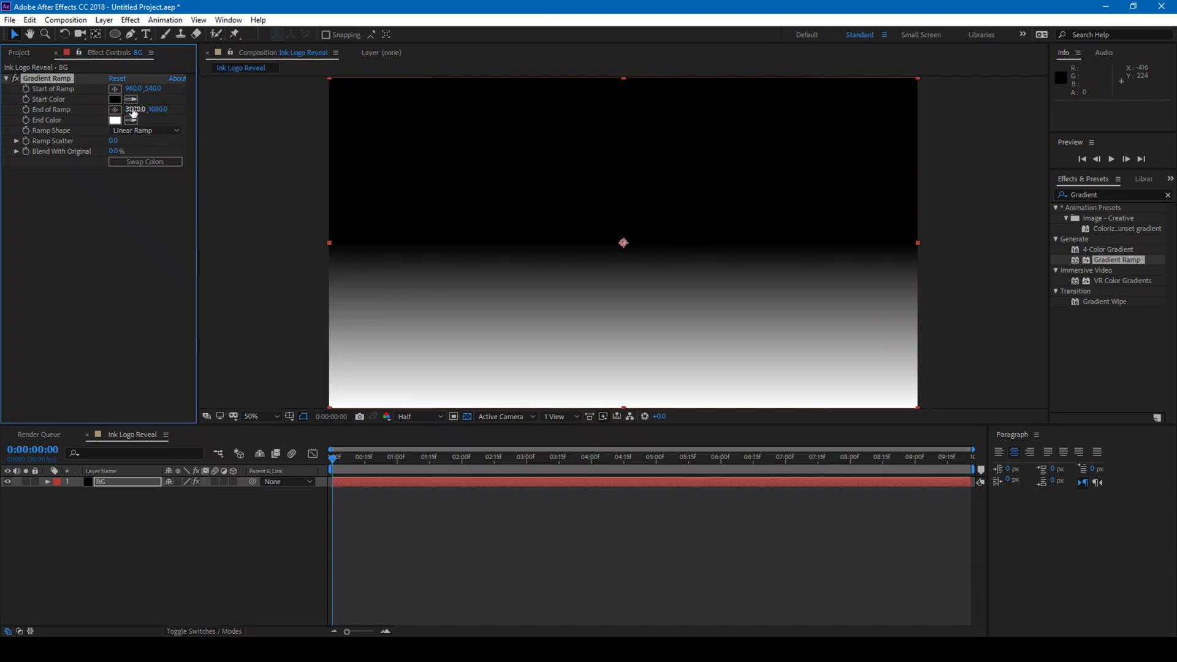
{"action": "left_click", "coordinate": [131, 130]}
{"action": "left_click", "coordinate": [138, 157]}
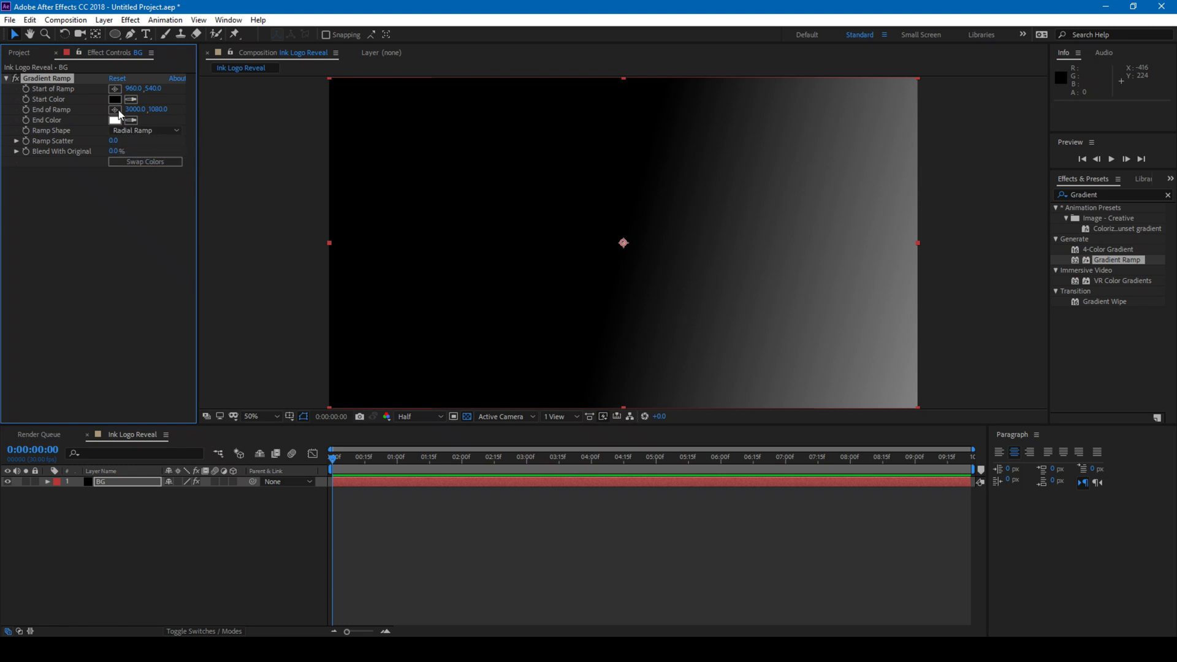
- Give the ramp a light green start colour, then swap colours so the centre is white
{"action": "left_click", "coordinate": [115, 101]}
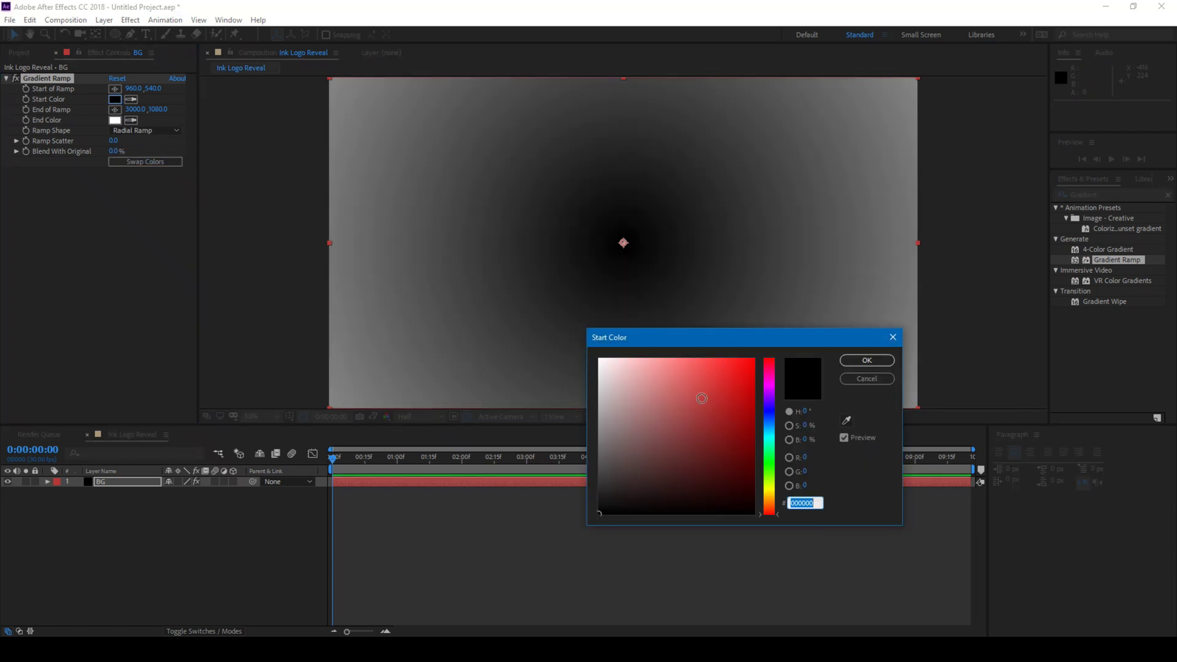
{"action": "left_click", "coordinate": [769, 464]}
{"action": "left_click_drag", "start_coordinate": [724, 436], "coordinate": [708, 367]}
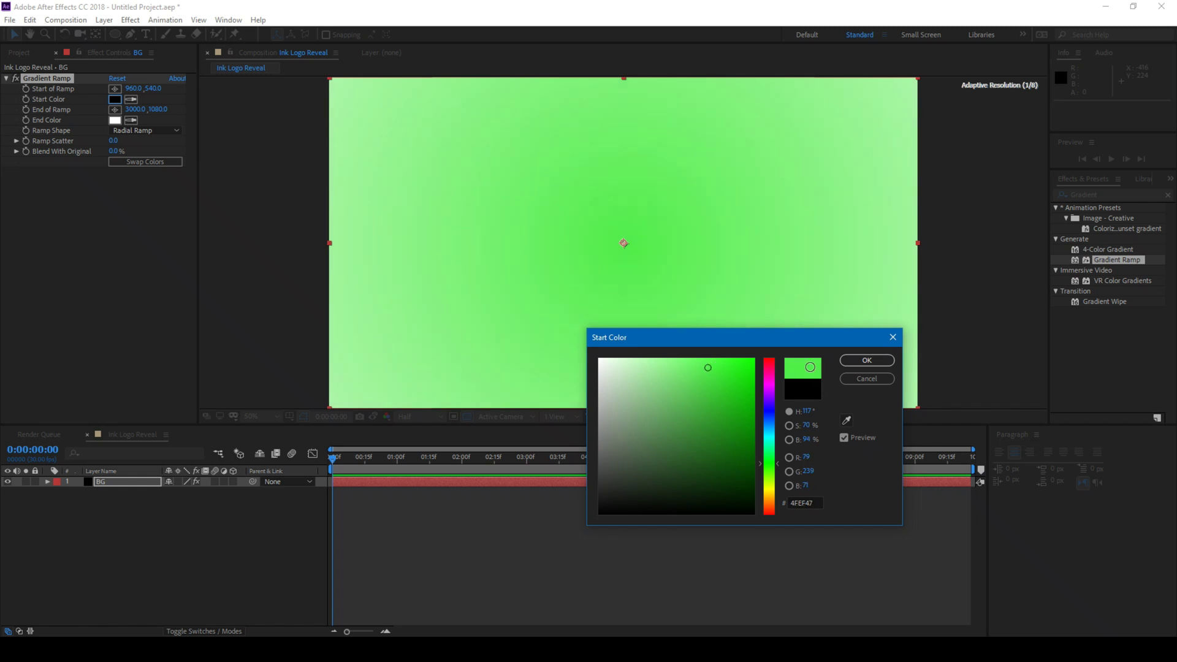
{"action": "left_click", "coordinate": [860, 362]}
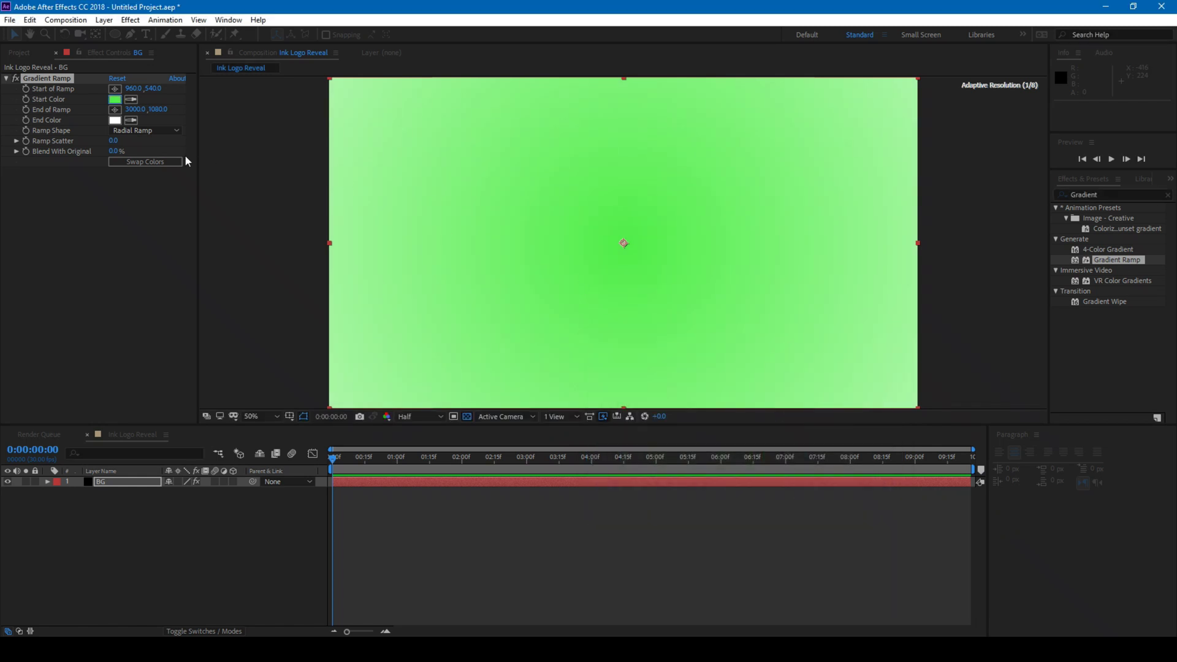
{"action": "left_click", "coordinate": [147, 161]}
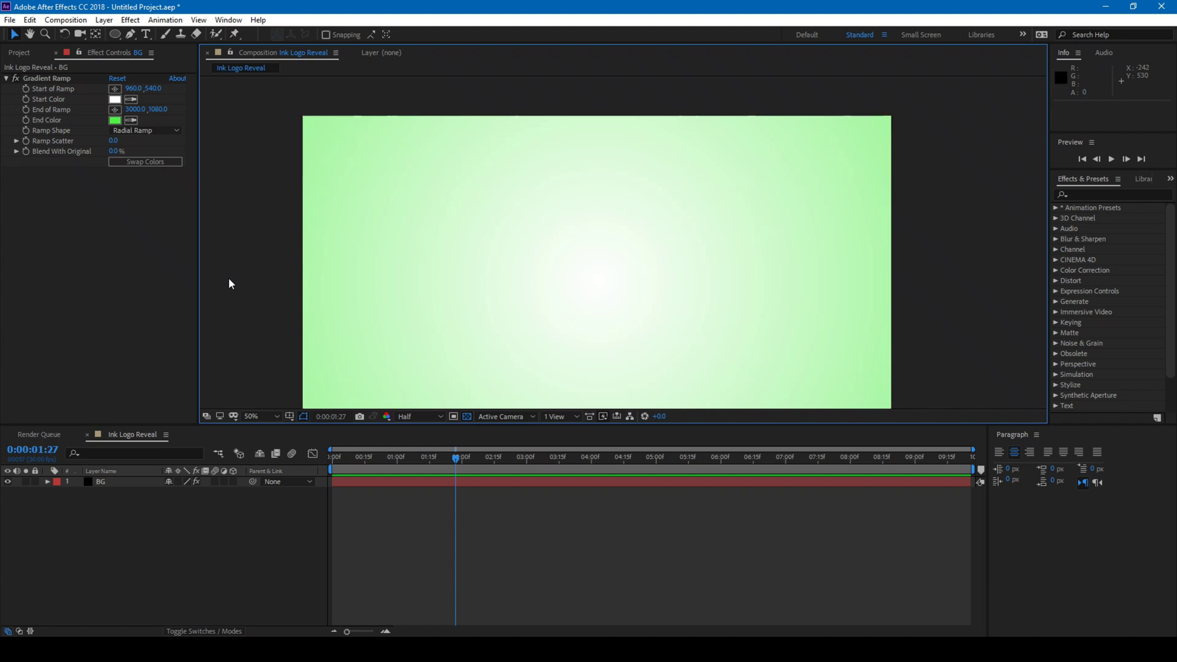
- Set up the Ellipse tool with a solid navy #022B55 fill and no stroke
{"action": "left_click", "coordinate": [115, 34]}
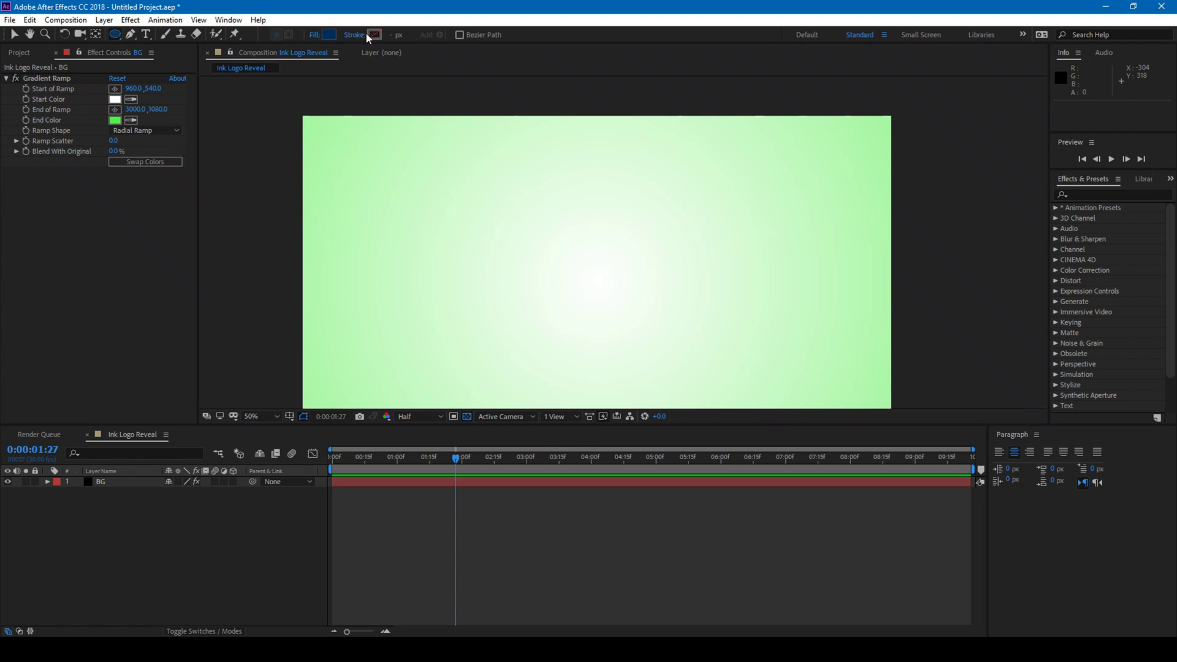
{"action": "left_click", "coordinate": [315, 34]}
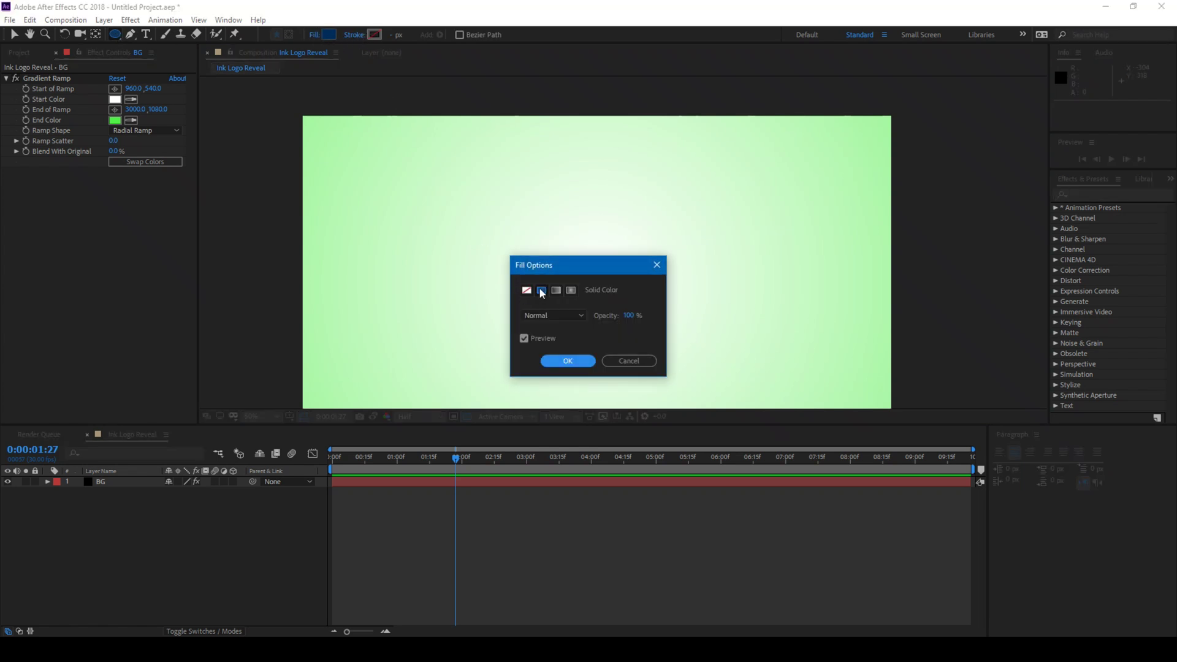
{"action": "left_click", "coordinate": [565, 362]}
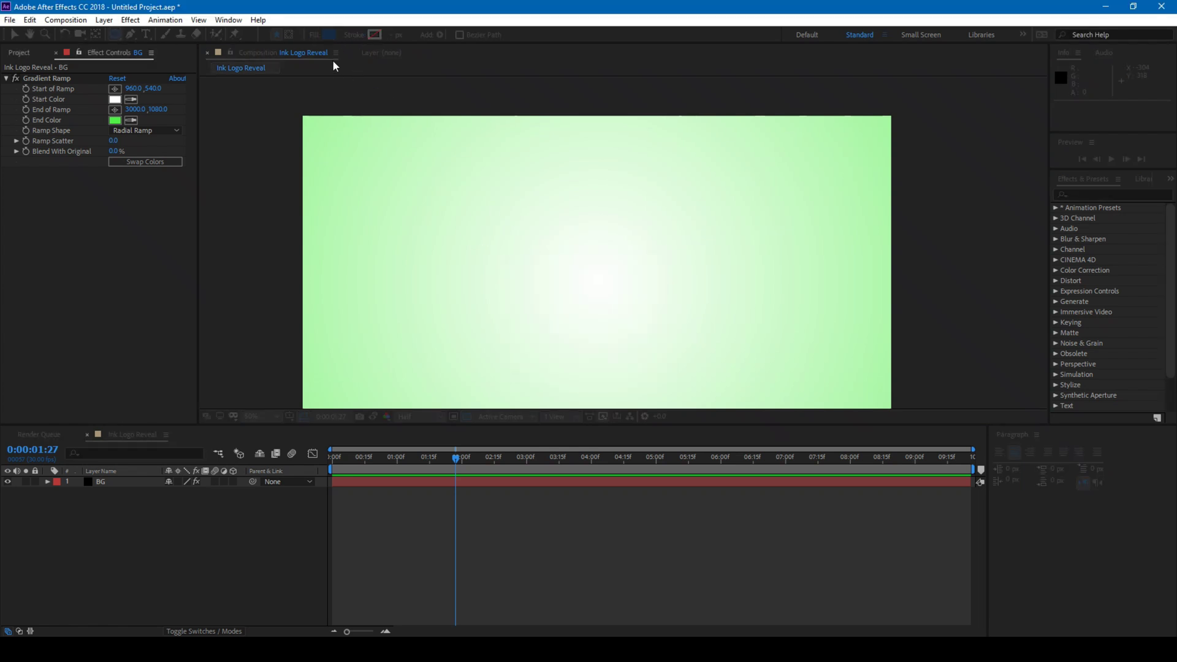
{"action": "left_click", "coordinate": [354, 35]}
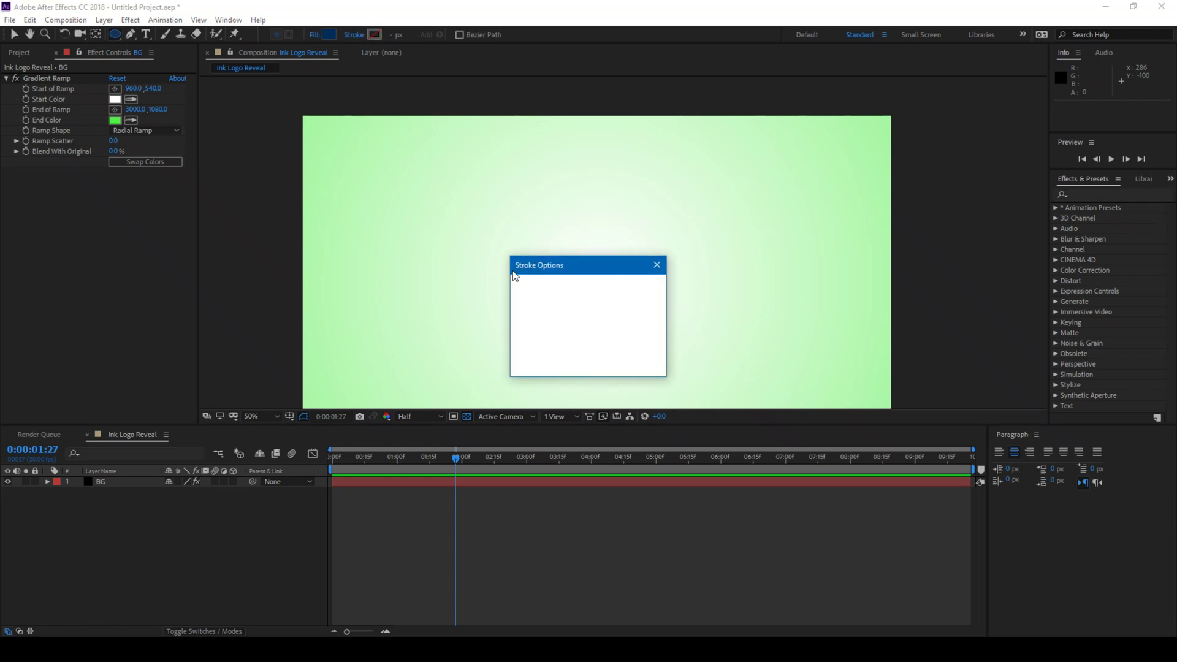
{"action": "left_click", "coordinate": [563, 362]}
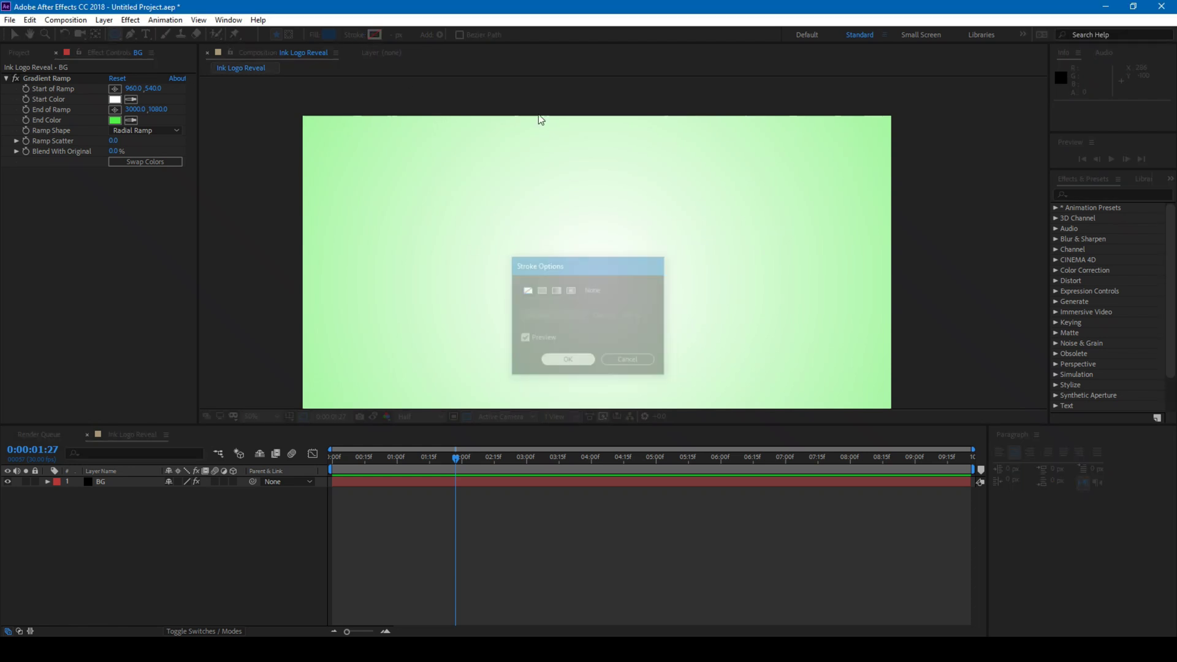
{"action": "left_click", "coordinate": [329, 35]}
{"action": "mouse_move", "coordinate": [730, 454]}
{"action": "left_mouse_down"}
{"action": "mouse_move", "coordinate": [741, 440]}
{"action": "mouse_move", "coordinate": [751, 461]}
{"action": "left_mouse_up"}
{"action": "left_click", "coordinate": [867, 360]}
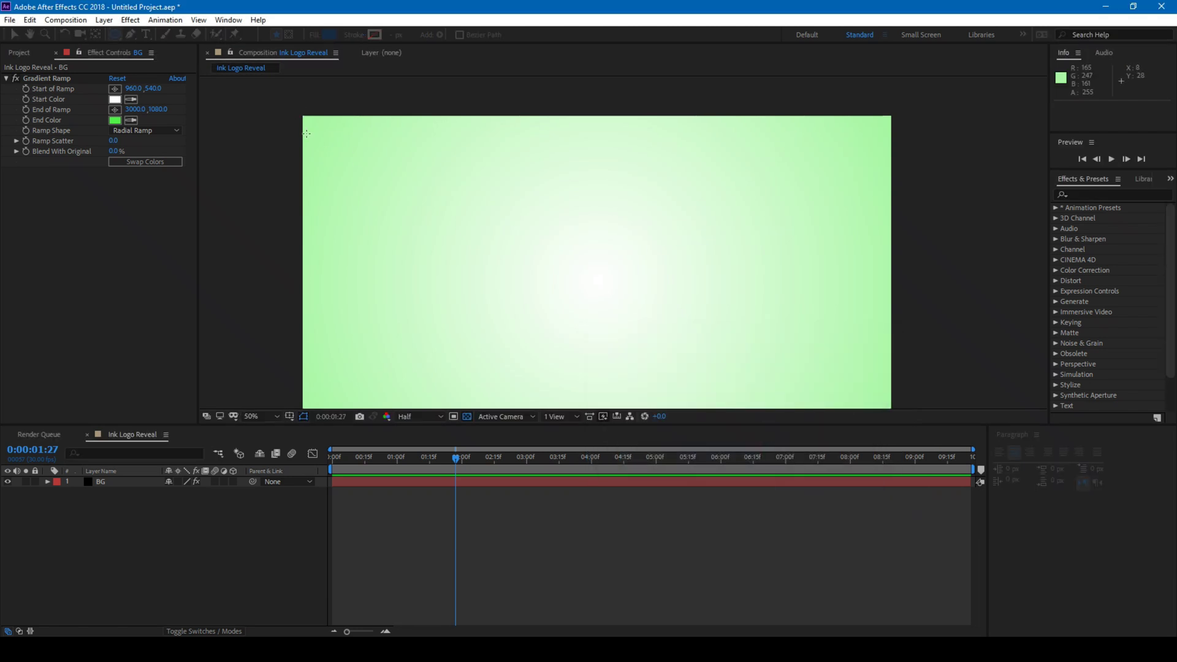
- Draw a wide ellipse spanning nearly the full width of the upper frame
{"action": "left_click_drag", "start_coordinate": [307, 153], "coordinate": [564, 219]}
{"action": "mouse_move", "coordinate": [724, 240]}
{"action": "left_mouse_down"}
{"action": "mouse_move", "coordinate": [840, 262]}
{"action": "mouse_move", "coordinate": [894, 304]}
{"action": "left_mouse_up"}
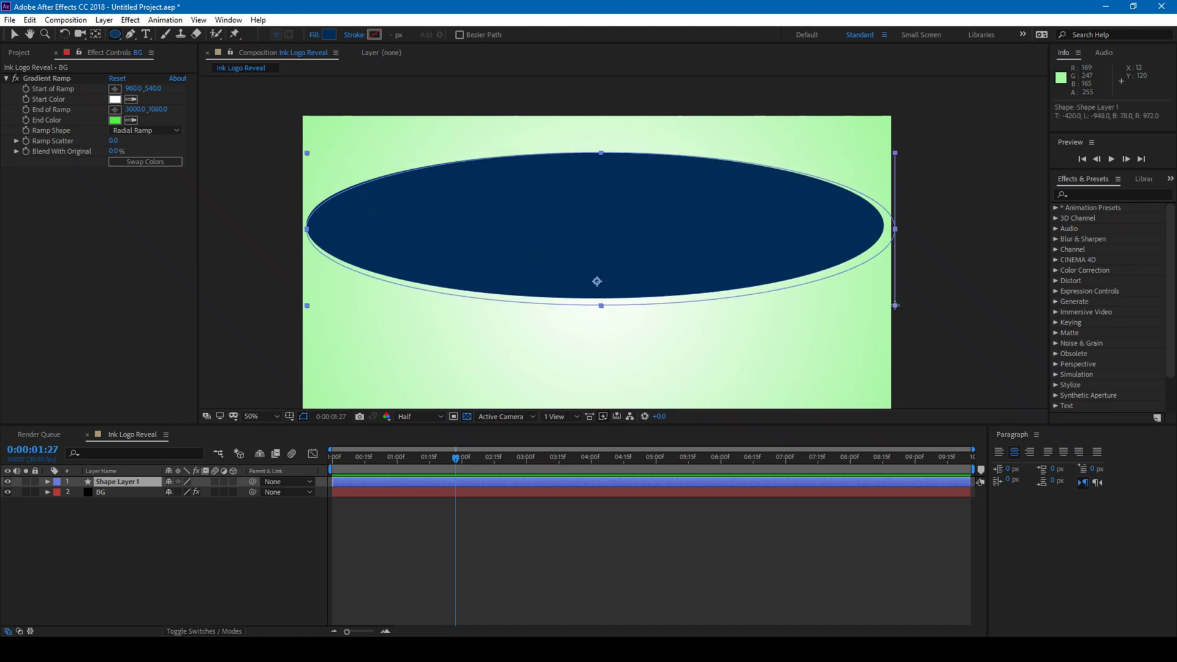
{"action": "left_click", "coordinate": [15, 34]}
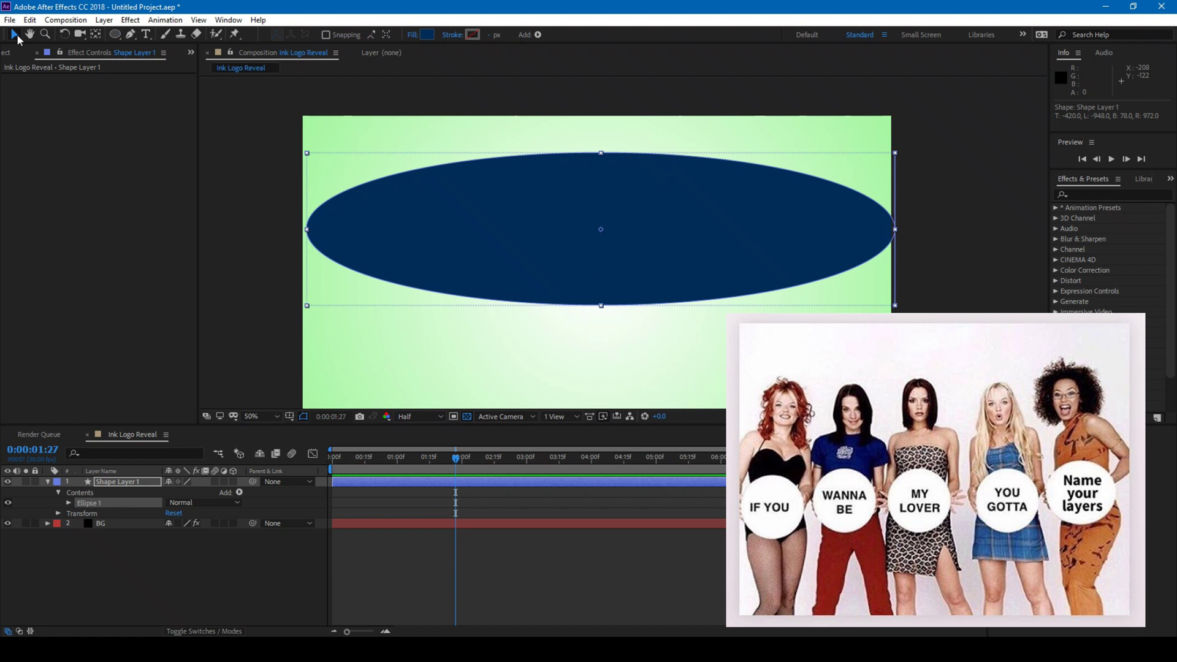
- Rename Shape Layer 1 to Ink
{"action": "right_click", "coordinate": [109, 478]}
{"action": "left_click", "coordinate": [134, 471]}
{"action": "type", "text": "Ink"}
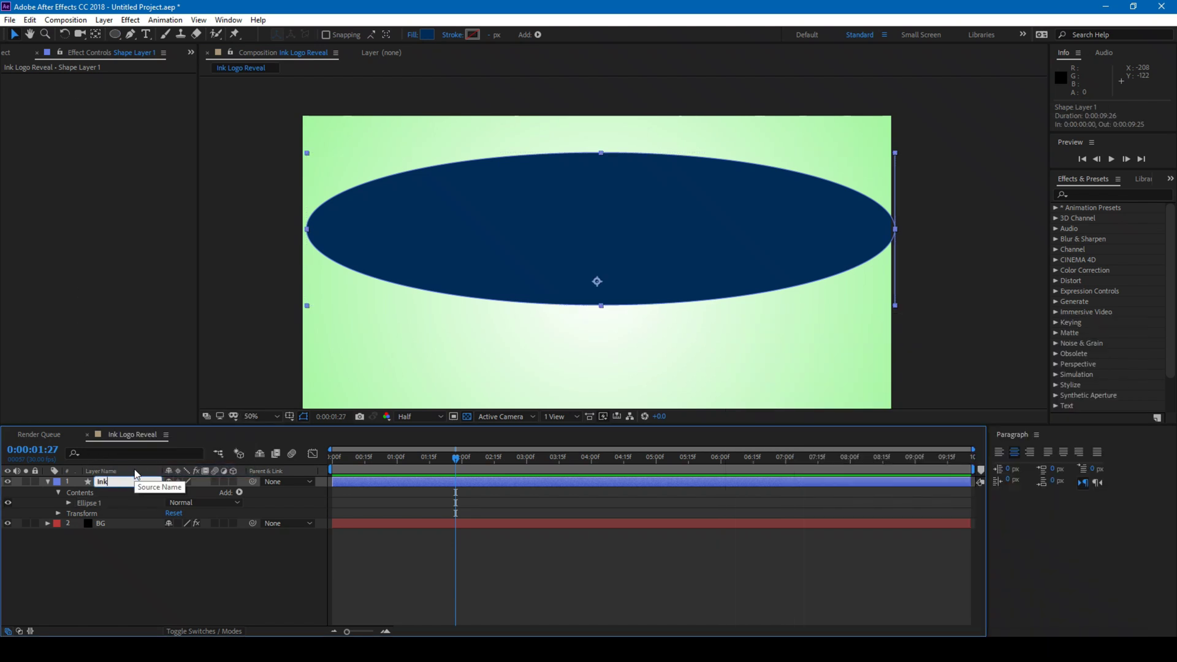
{"action": "key", "text": "Return"}
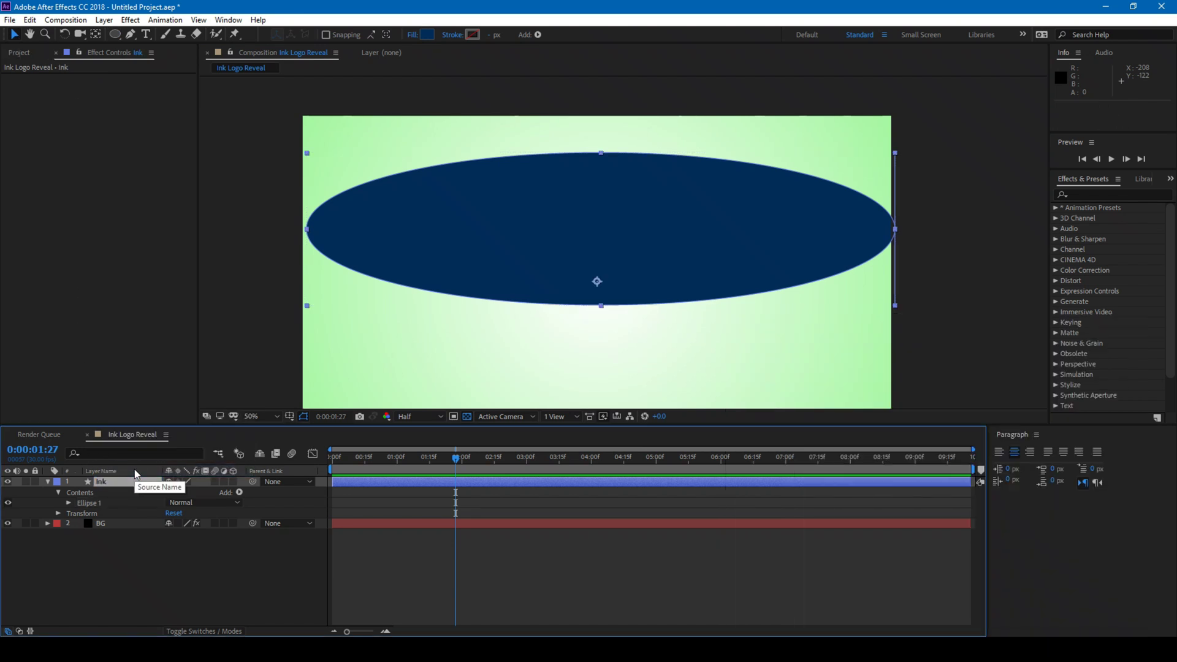
- Set a starting Position keyframe at 0:00 with the Ink shape above the frame
{"action": "left_click", "coordinate": [331, 458]}
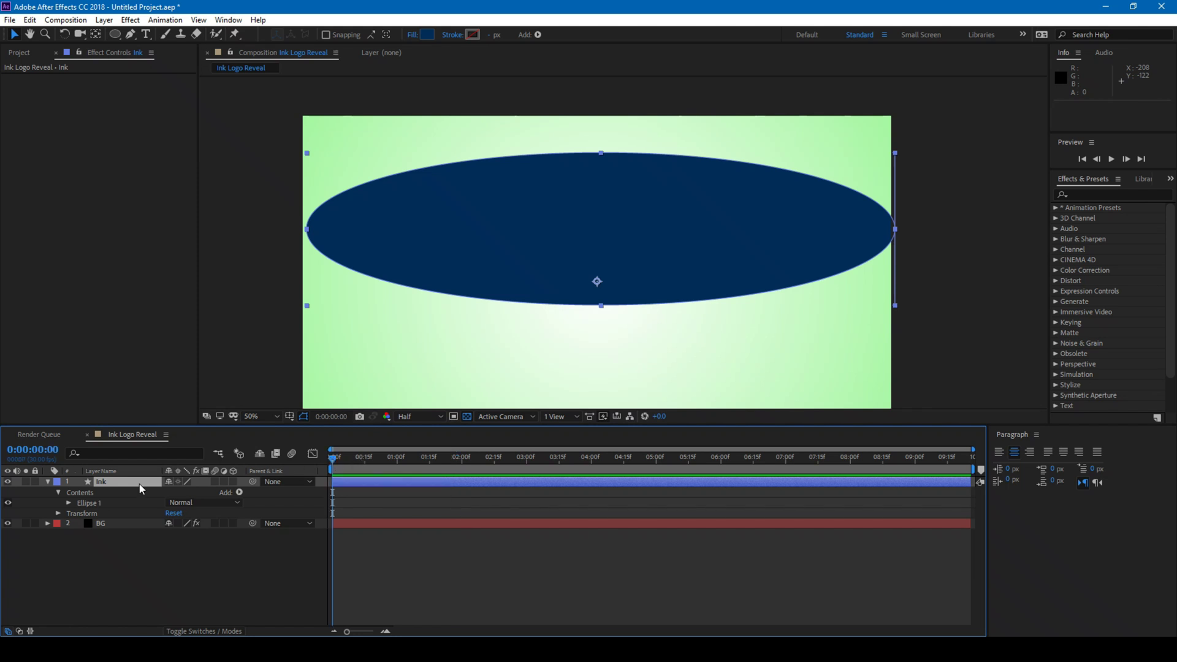
{"action": "key", "text": "p"}
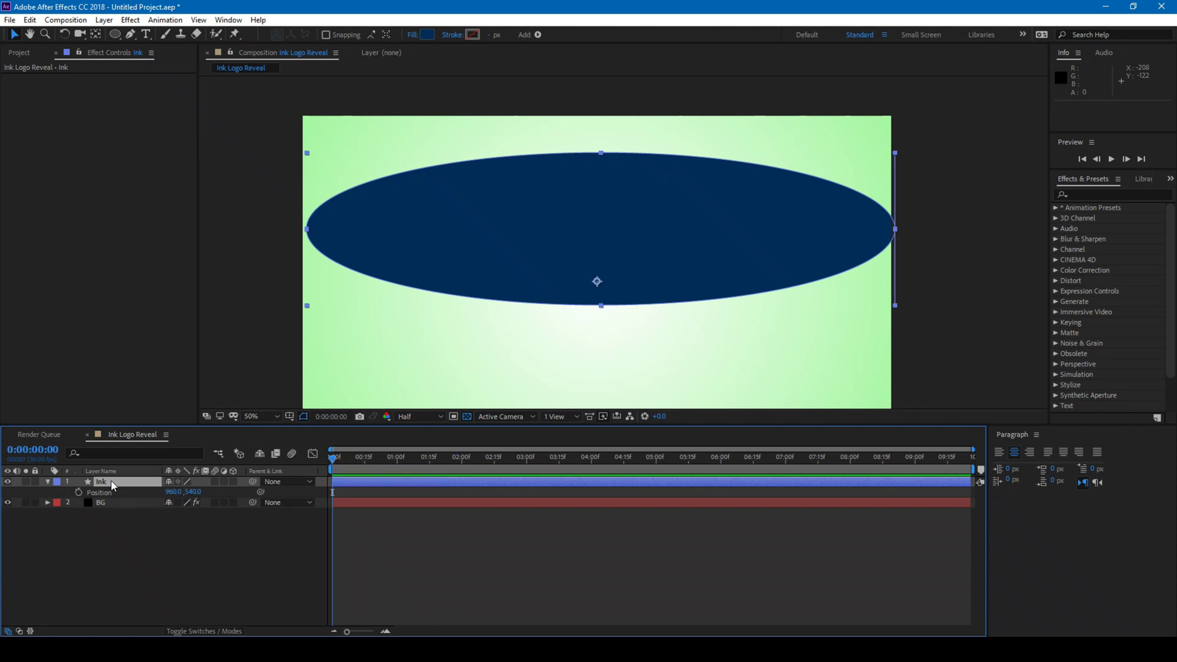
{"action": "left_click", "coordinate": [78, 492]}
{"action": "left_click", "coordinate": [192, 492]}
{"action": "type", "text": "313"}
{"action": "key", "text": "Return"}
{"action": "mouse_move", "coordinate": [191, 491]}
{"action": "left_mouse_down"}
{"action": "mouse_move", "coordinate": [175, 463]}
{"action": "mouse_move", "coordinate": [198, 494]}
{"action": "left_mouse_up"}
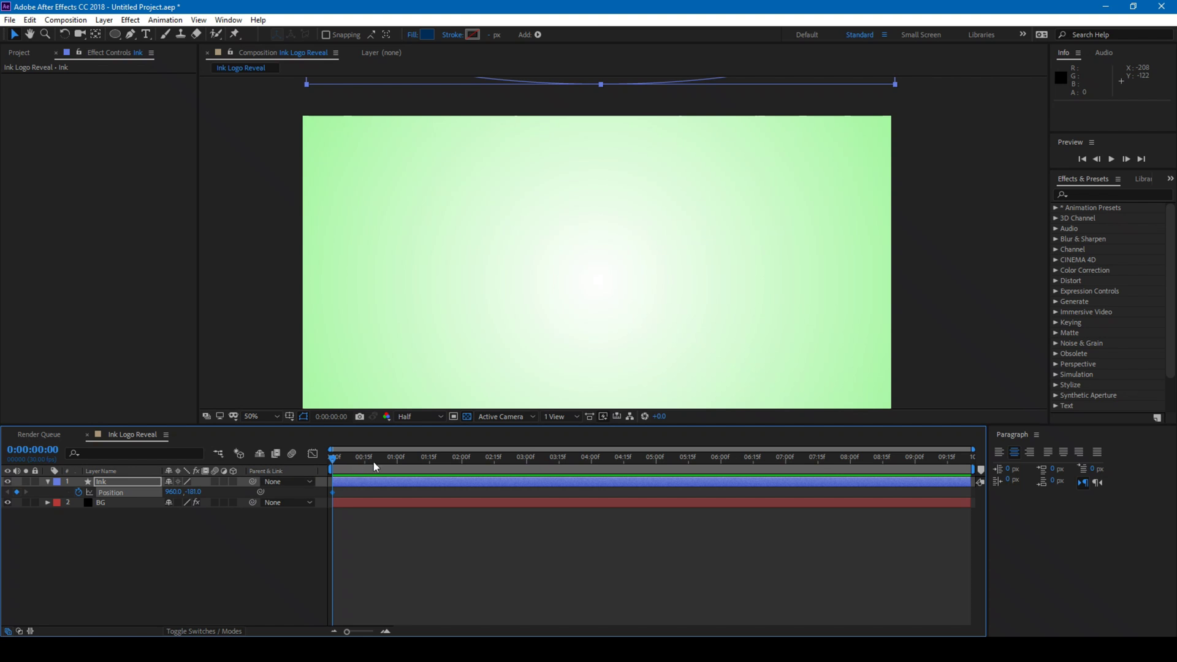
- Keyframe Ink's Position at 960,120 at 1:01 and 960,-83 at 1:18
{"action": "left_click", "coordinate": [399, 456]}
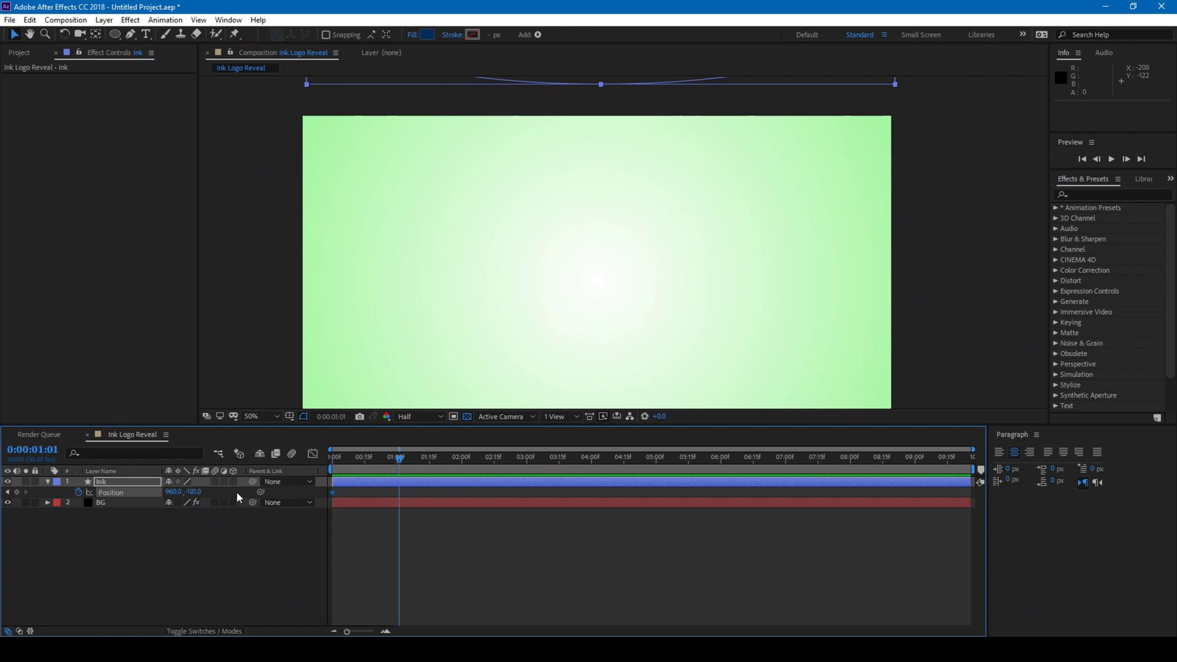
{"action": "mouse_move", "coordinate": [194, 491]}
{"action": "left_mouse_down"}
{"action": "mouse_move", "coordinate": [404, 486]}
{"action": "mouse_move", "coordinate": [392, 487]}
{"action": "left_mouse_up"}
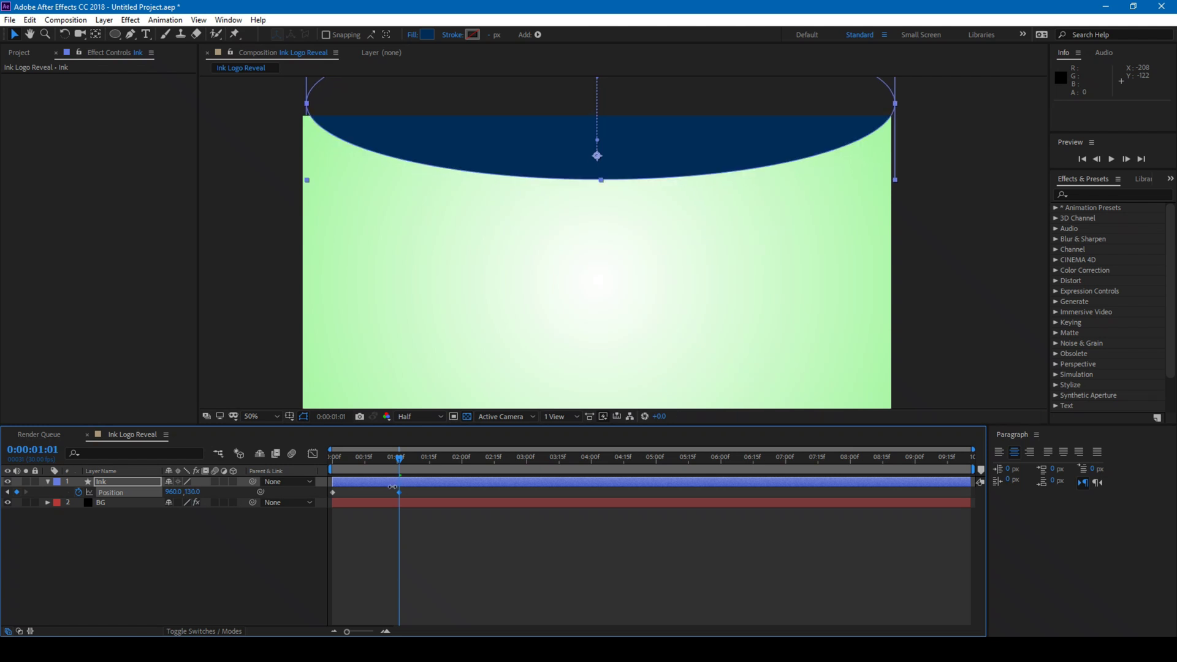
{"action": "left_click", "coordinate": [435, 459]}
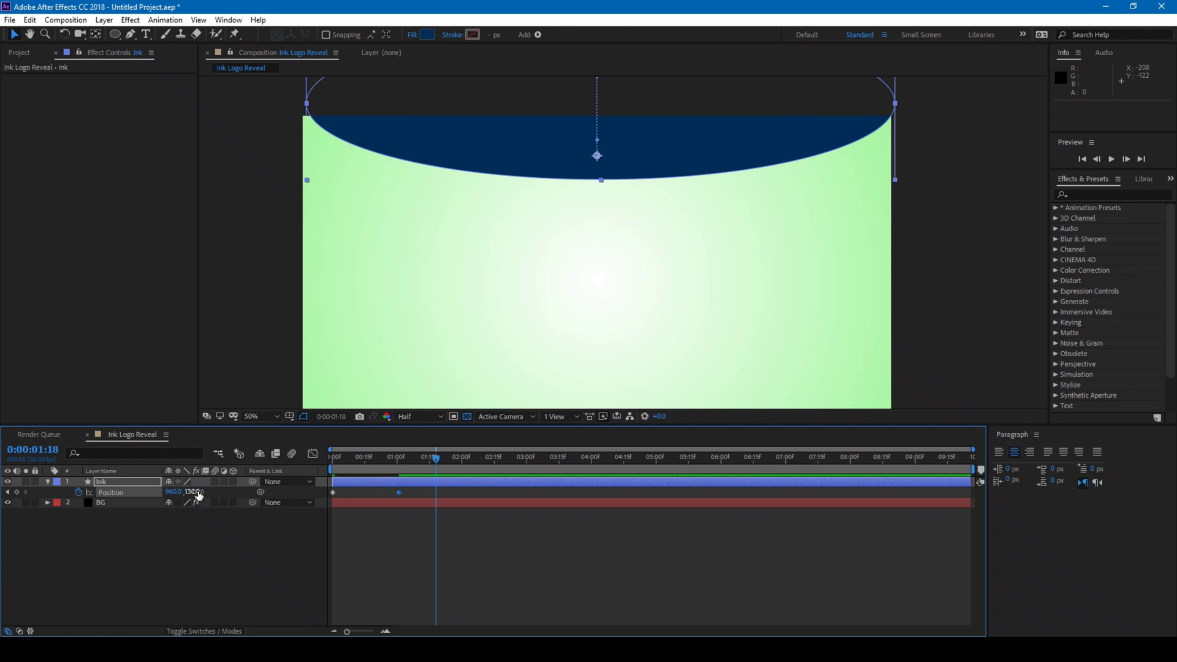
{"action": "left_click_drag", "start_coordinate": [177, 490], "coordinate": [69, 487]}
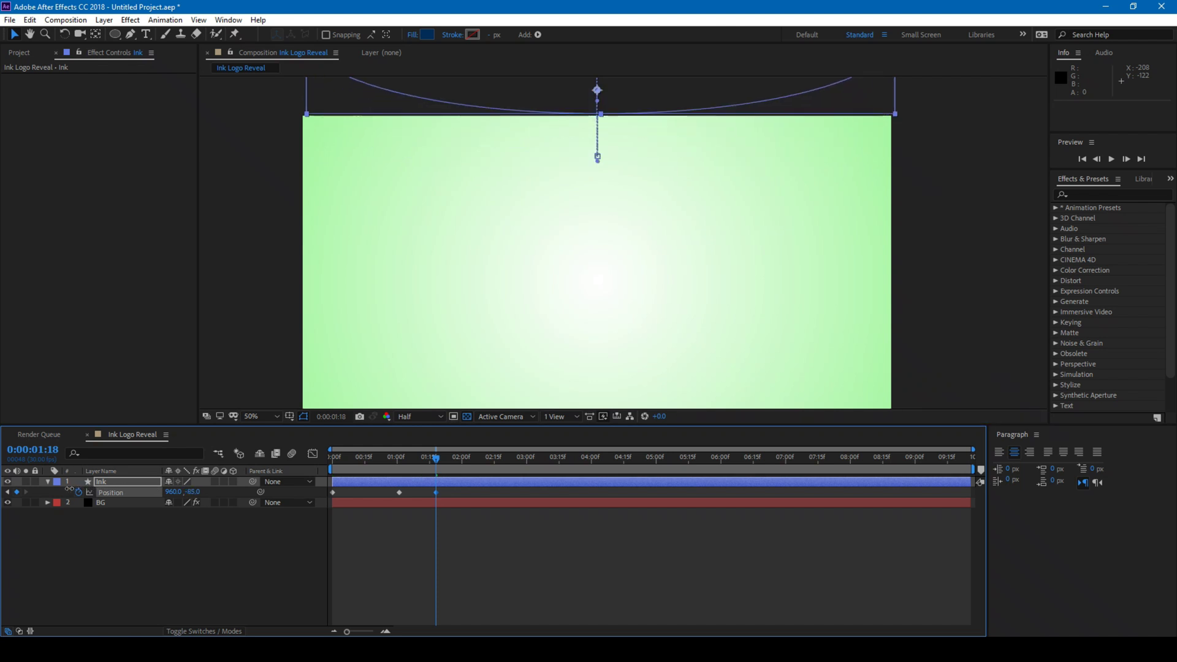
- Apply Easy Ease to the Ink layer's Position keyframes
{"action": "left_click", "coordinate": [333, 492]}
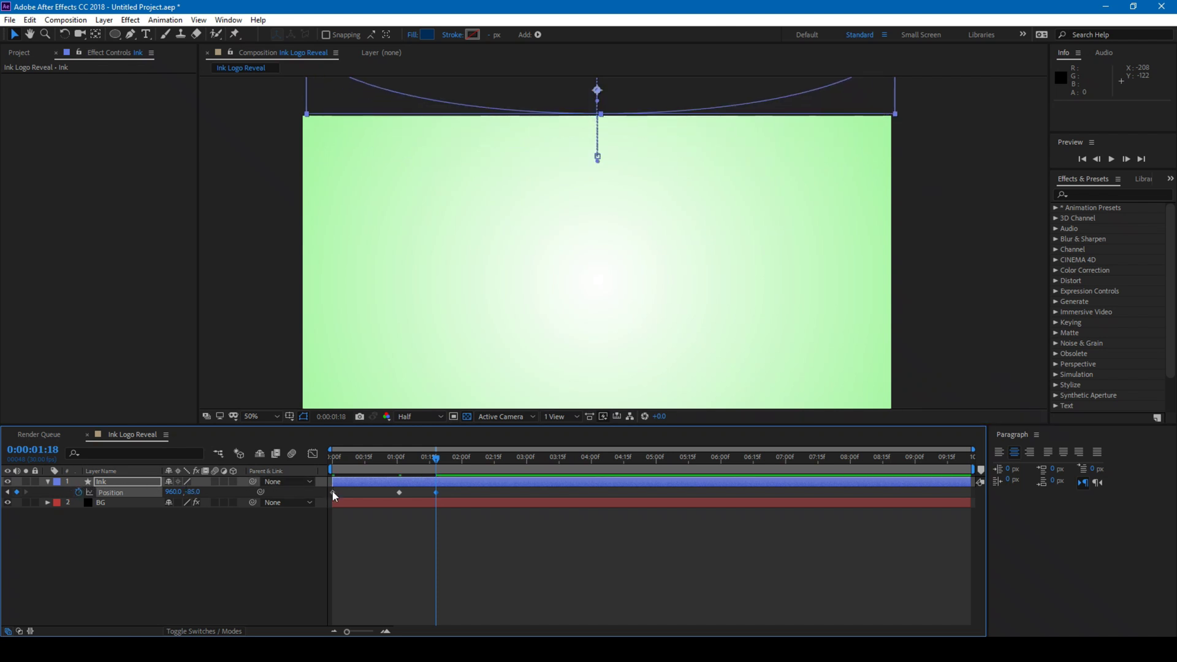
{"action": "left_click", "coordinate": [399, 492], "text": "shift"}
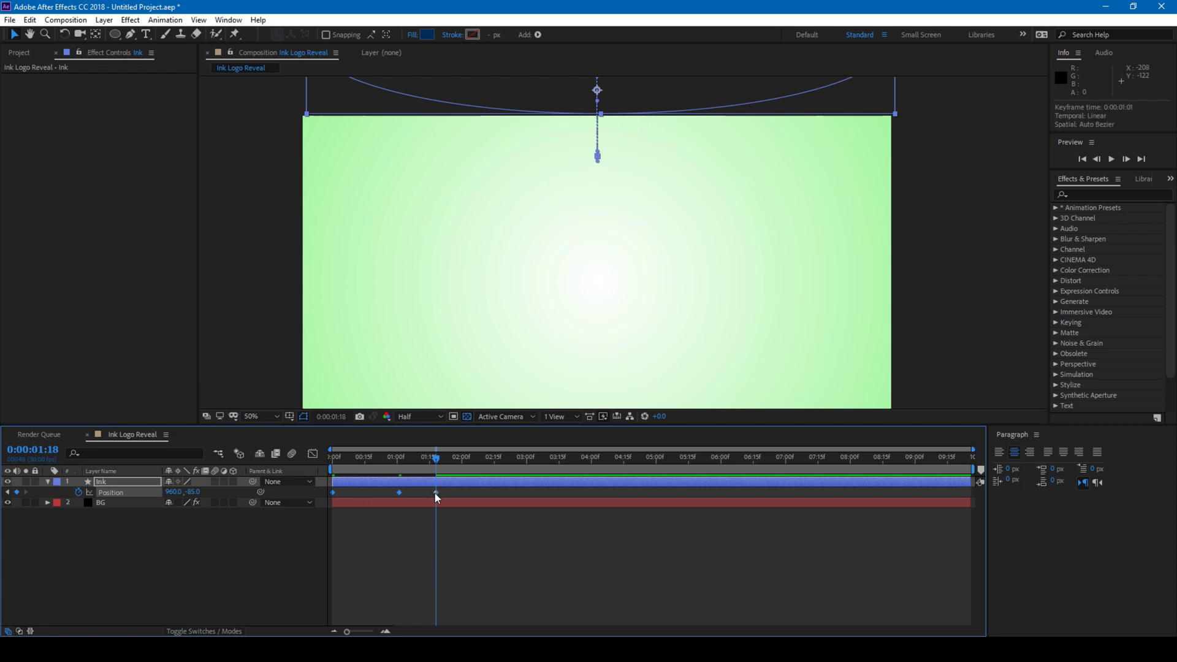
{"action": "right_click", "coordinate": [435, 492]}
{"action": "mouse_move", "coordinate": [471, 487]}
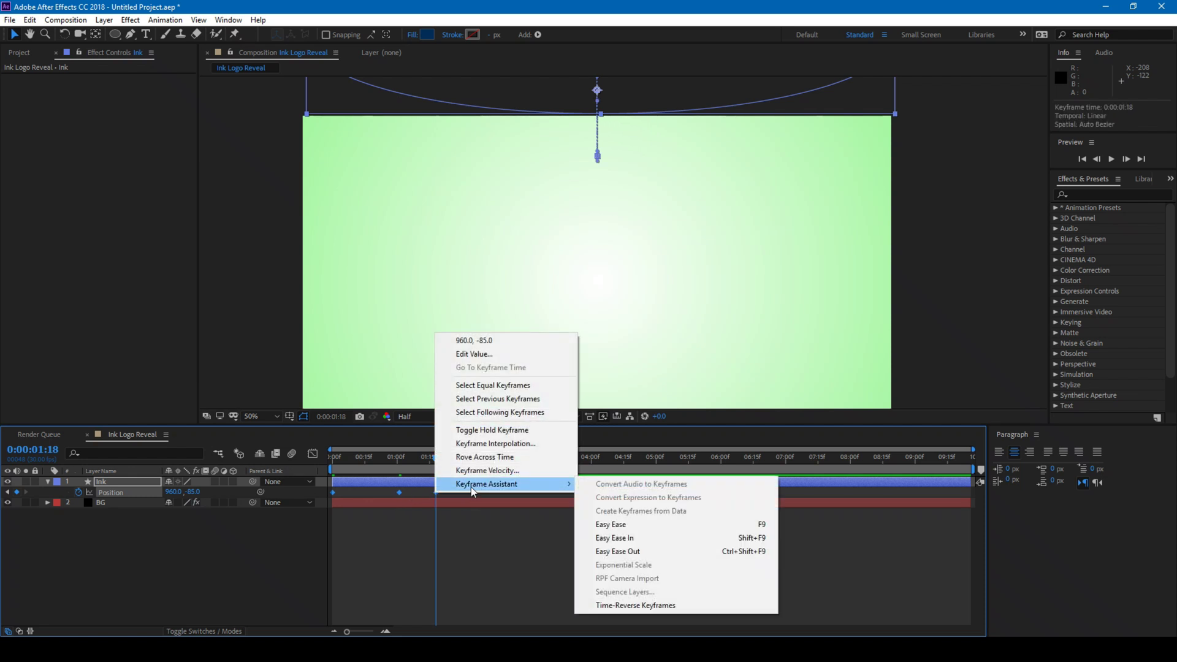
{"action": "left_click", "coordinate": [630, 526]}
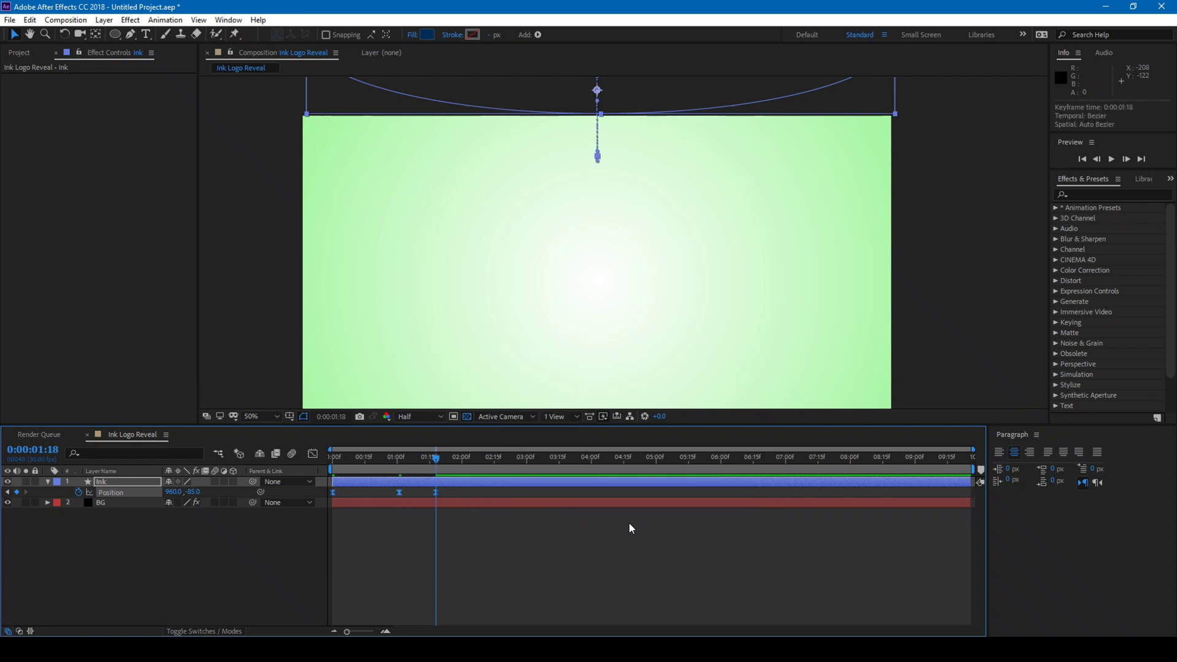
- Preview the ink drop animation from the start, then scrub to 0:00:00:23
{"action": "left_click", "coordinate": [328, 461]}
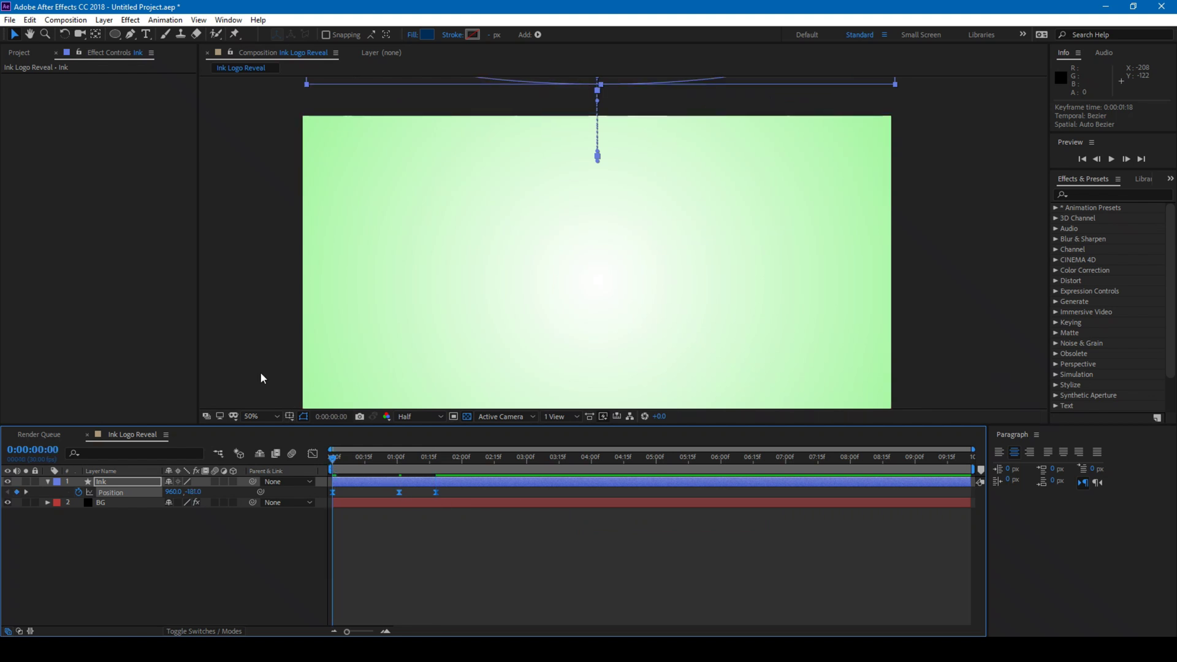
{"action": "key", "text": "space"}
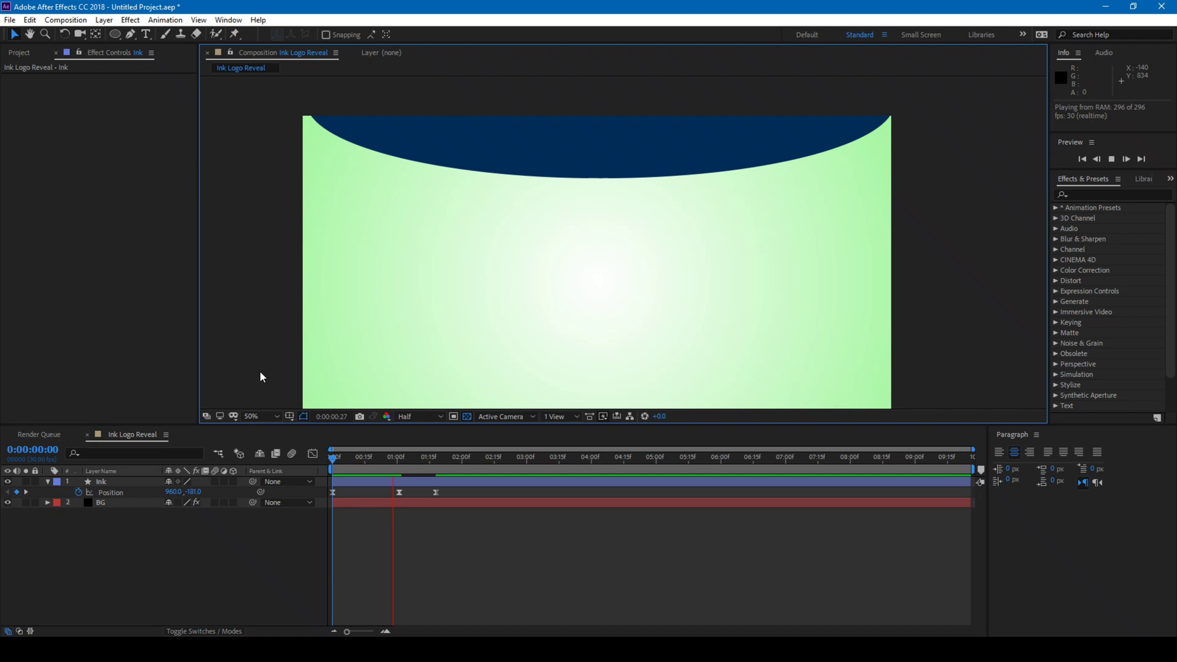
{"action": "left_click_drag", "start_coordinate": [351, 462], "coordinate": [440, 465]}
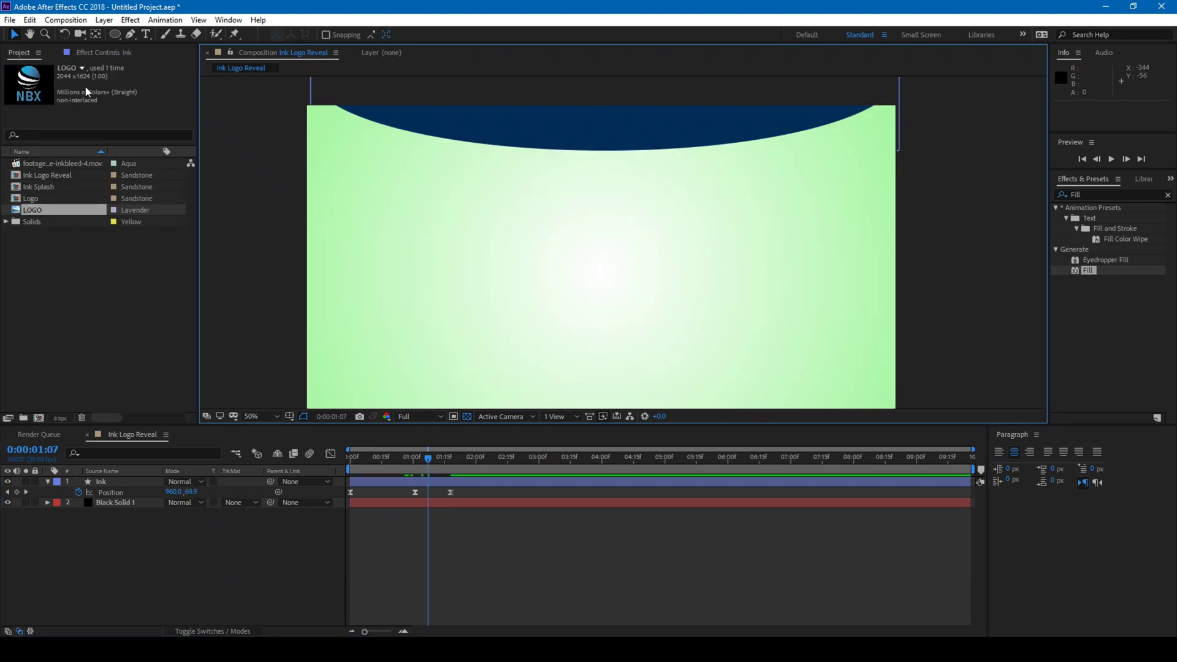
- Create a full-frame solid named Drop, its colour eyedropped from the navy ink
{"action": "left_click", "coordinate": [113, 31]}
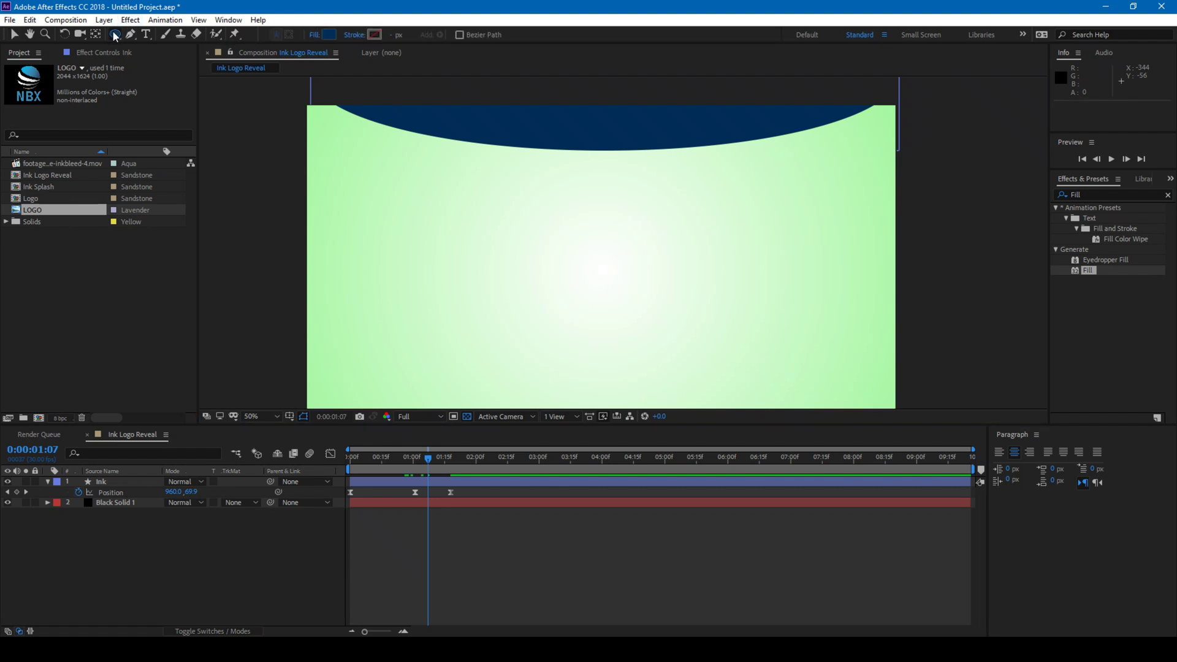
{"action": "left_click", "coordinate": [104, 19]}
{"action": "mouse_move", "coordinate": [185, 35]}
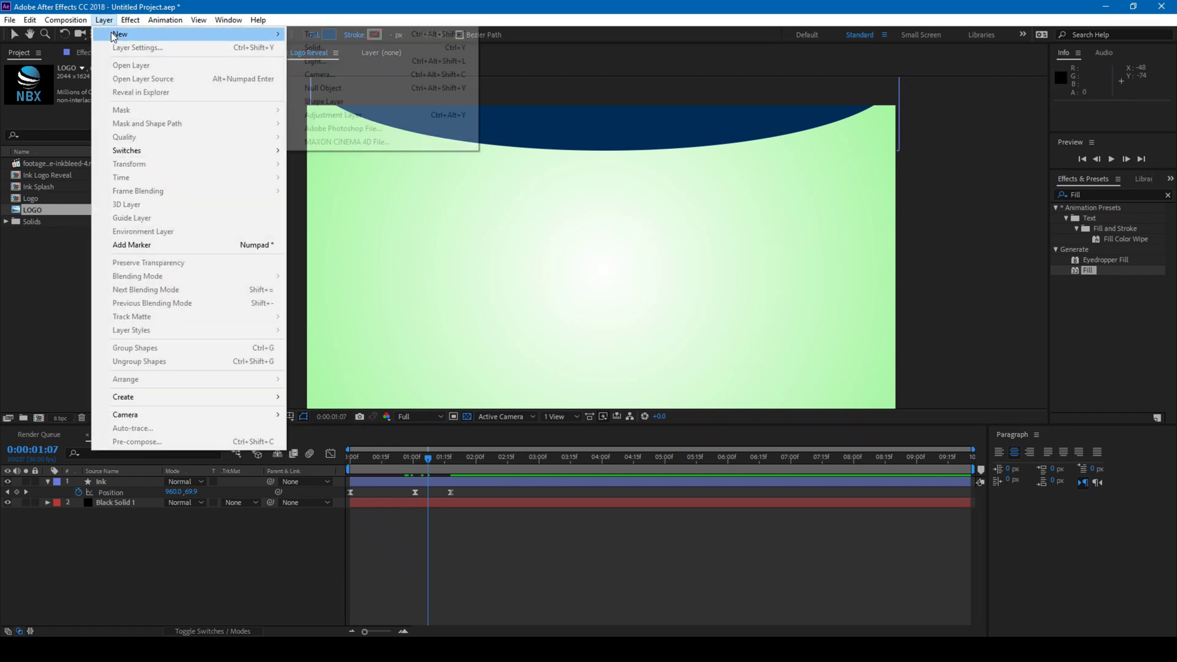
{"action": "left_click", "coordinate": [315, 48]}
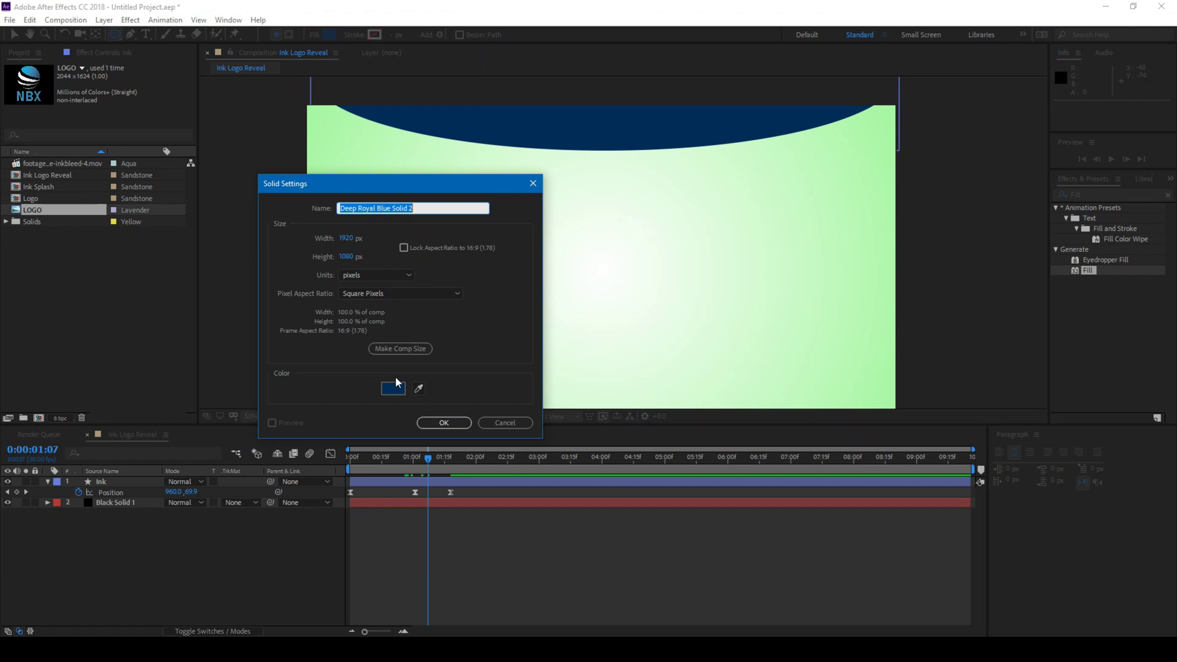
{"action": "left_click", "coordinate": [420, 389]}
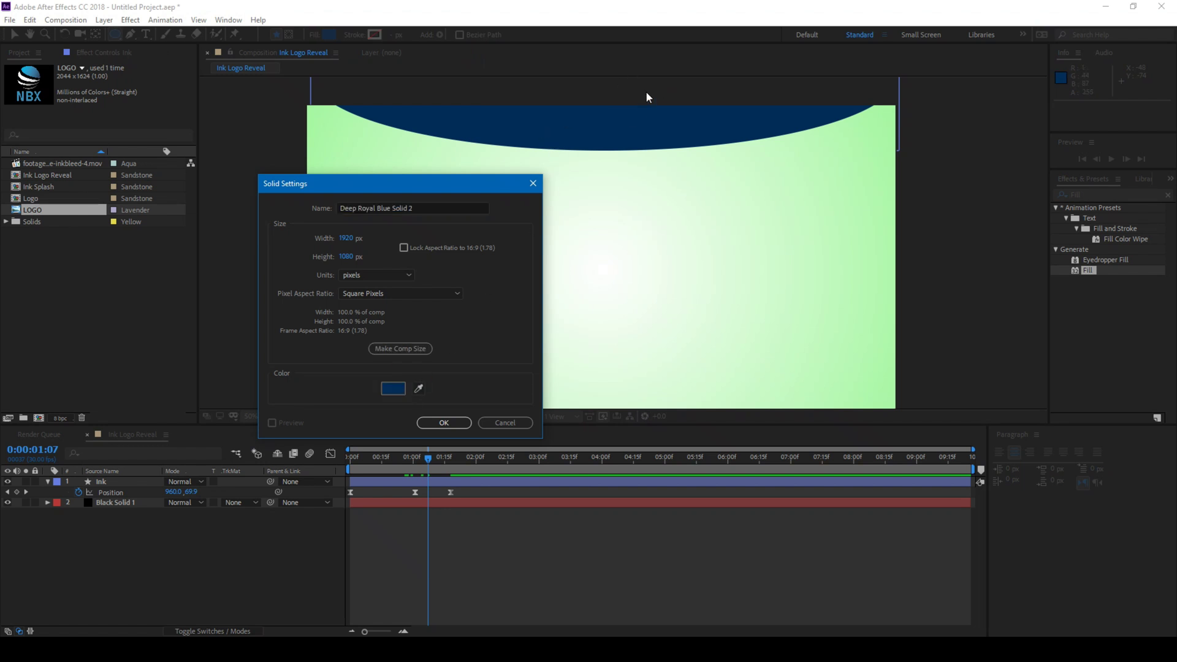
{"action": "left_click", "coordinate": [390, 207]}
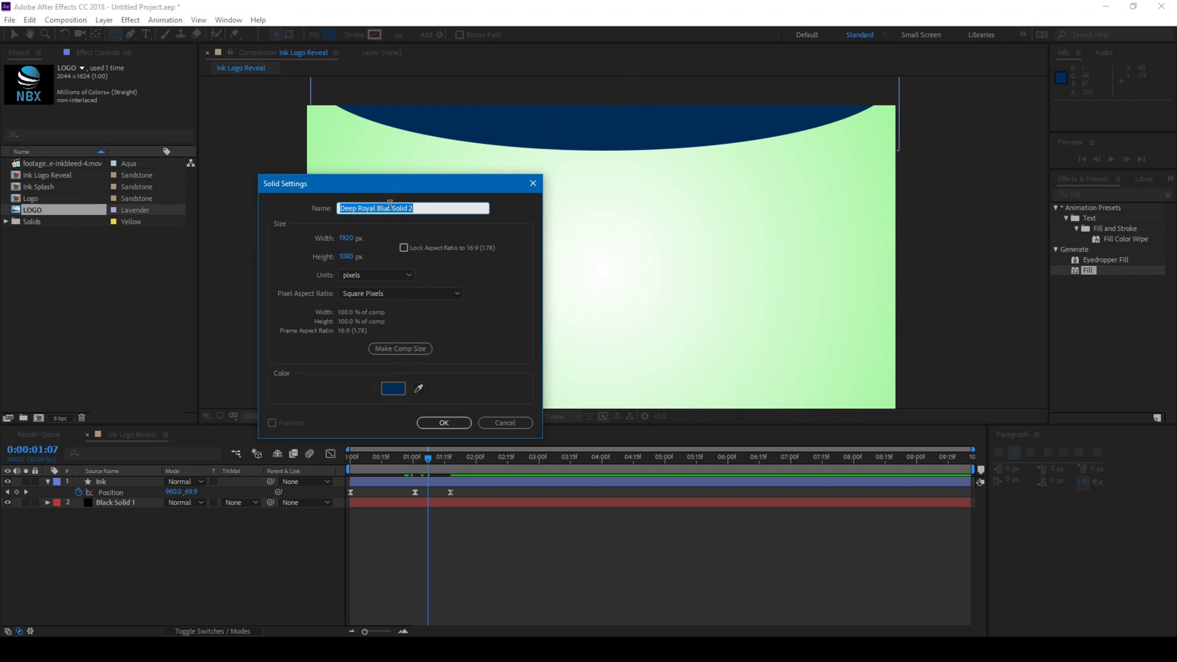
{"action": "type", "text": "Drop"}
{"action": "key", "text": "Return"}
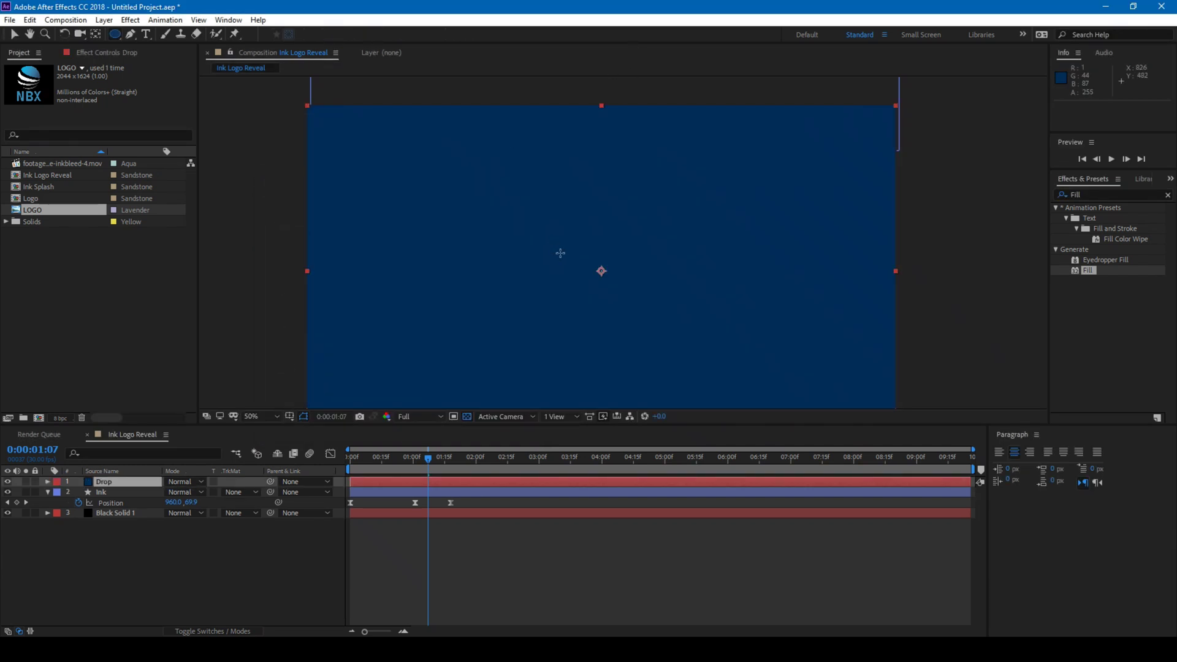
- Draw a small circular mask on Drop near the frame centre and expand Mask 1
{"action": "left_click", "coordinate": [116, 35]}
{"action": "left_click_drag", "start_coordinate": [560, 246], "coordinate": [600, 282]}
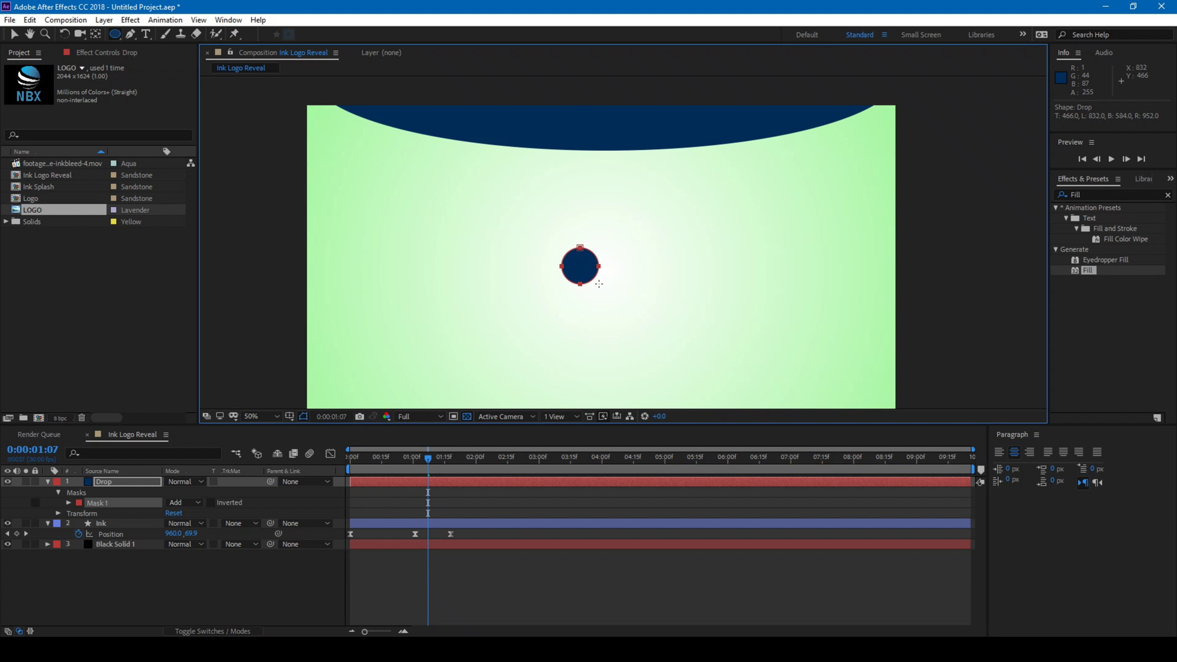
{"action": "left_click", "coordinate": [19, 33]}
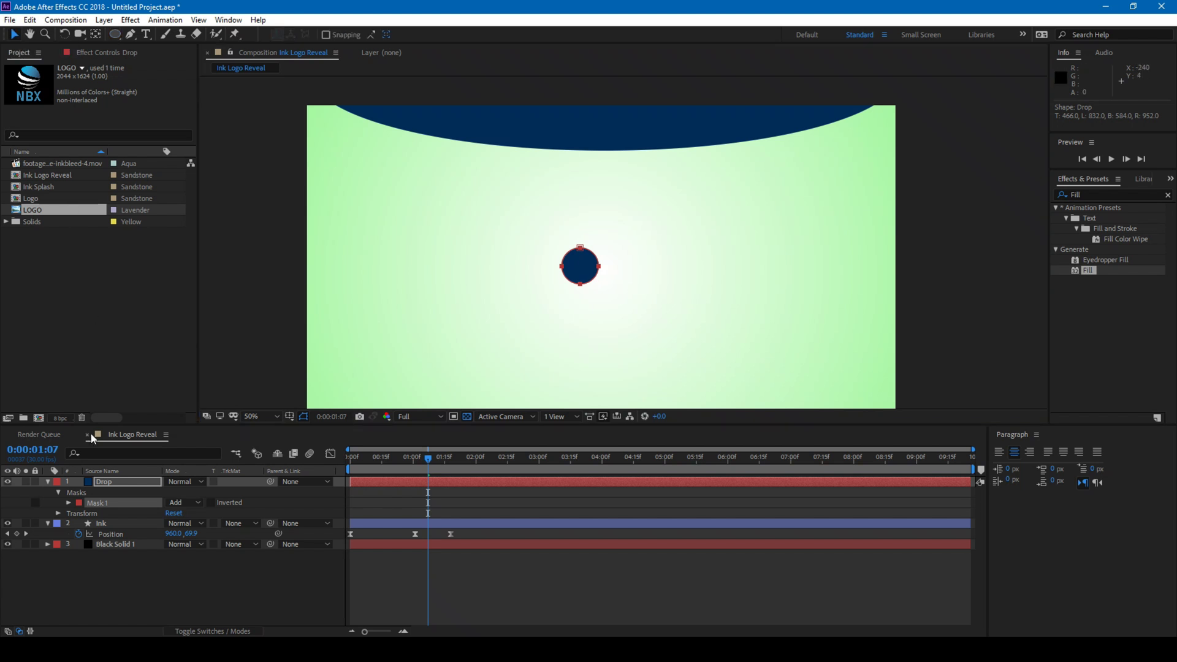
{"action": "left_click", "coordinate": [68, 503]}
{"action": "left_click", "coordinate": [122, 502]}
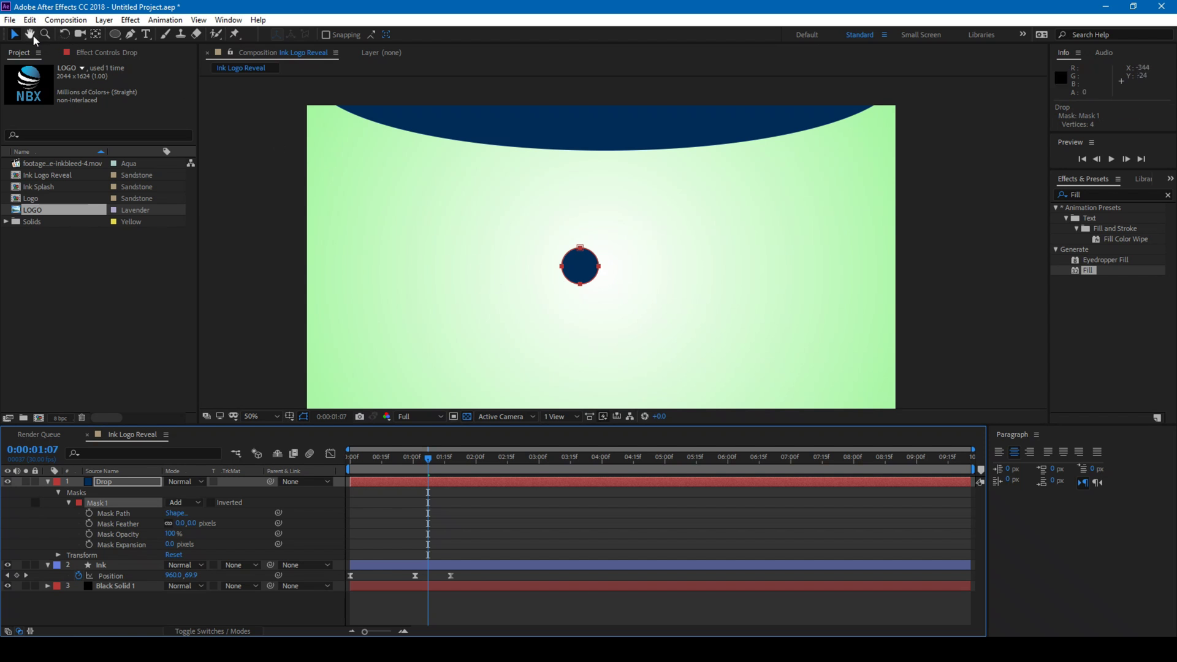
- Undo an accidental layer move, select Mask 1's path and zoom in on the circle
{"action": "left_click", "coordinate": [580, 264]}
{"action": "left_click_drag", "start_coordinate": [577, 250], "coordinate": [582, 255]}
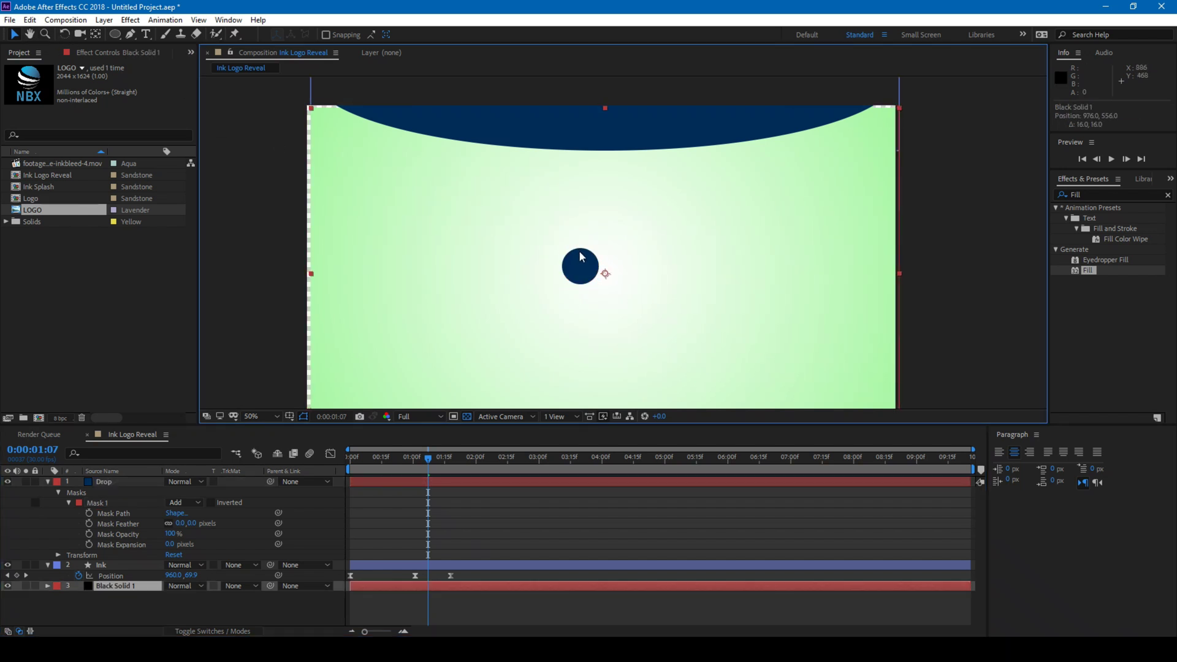
{"action": "key", "text": "ctrl+z"}
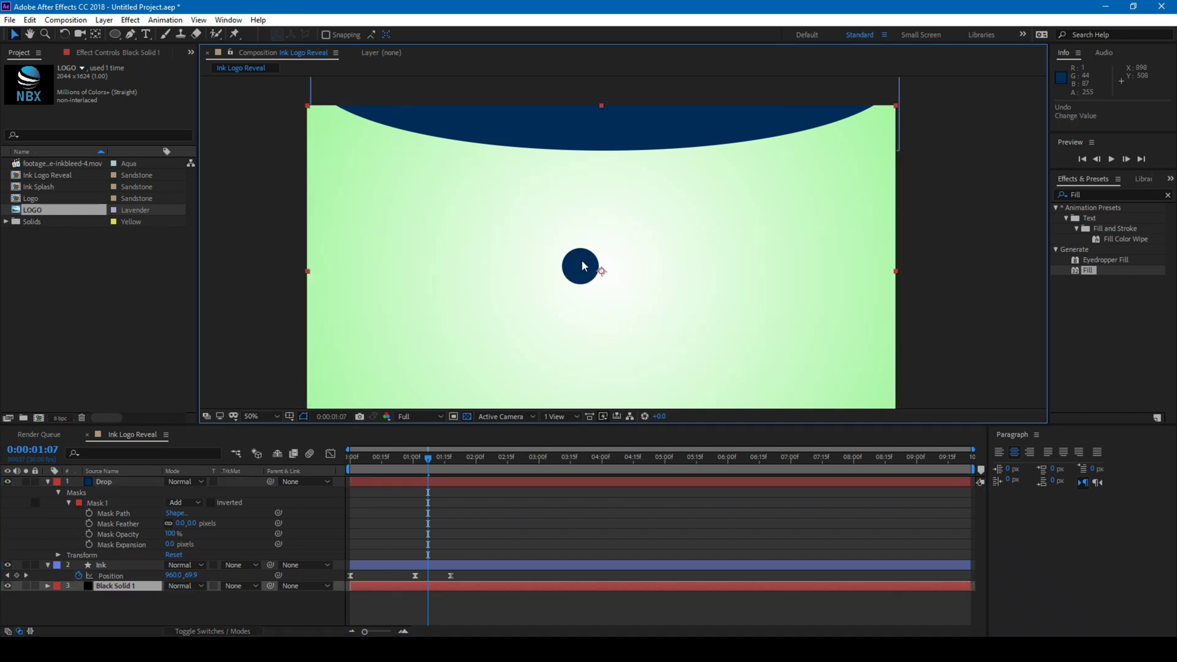
{"action": "left_click", "coordinate": [112, 515]}
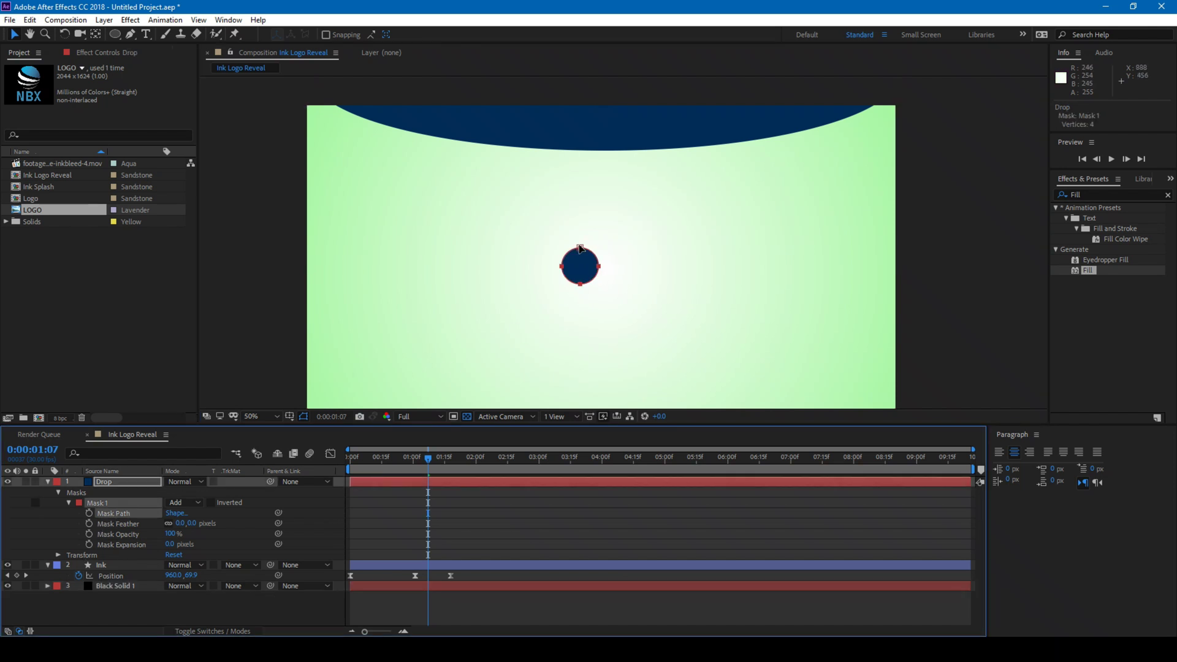
{"action": "key", "text": "period"}
{"action": "key", "text": "period"}
- Pull the mask's top vertex and tangents into a pointed teardrop, then zoom back to 50%
{"action": "left_click_drag", "start_coordinate": [422, 258], "coordinate": [418, 286]}
{"action": "left_click_drag", "start_coordinate": [487, 251], "coordinate": [451, 256]}
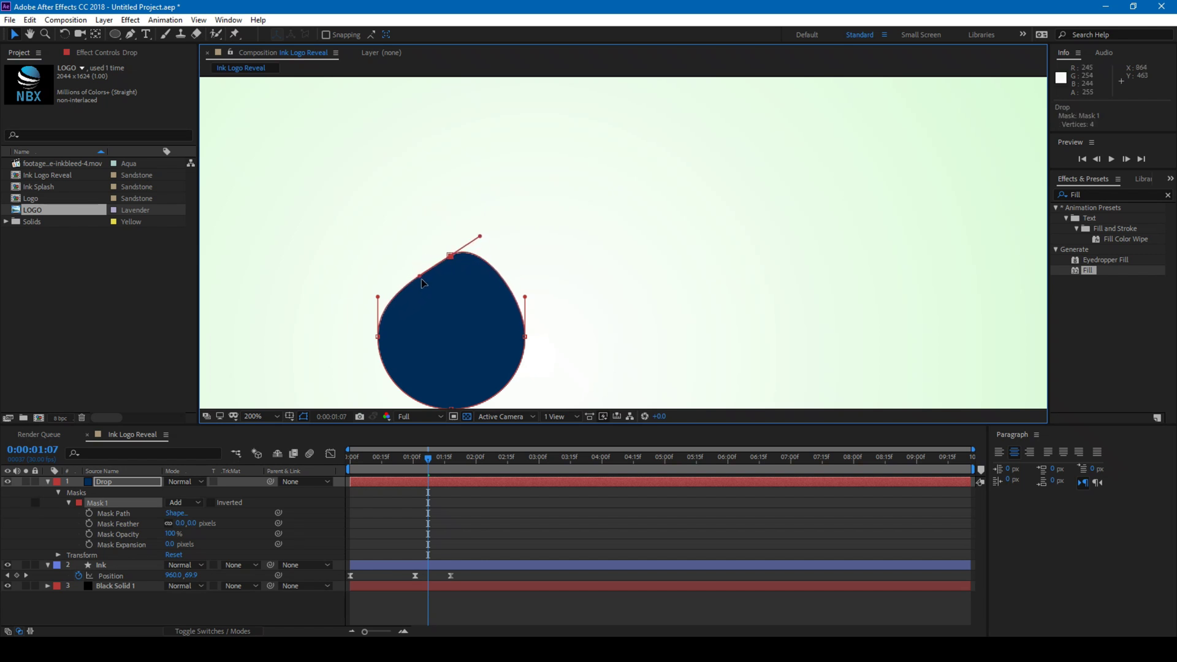
{"action": "mouse_move", "coordinate": [480, 237]}
{"action": "left_mouse_down"}
{"action": "mouse_move", "coordinate": [474, 255]}
{"action": "mouse_move", "coordinate": [451, 255]}
{"action": "mouse_move", "coordinate": [456, 243]}
{"action": "mouse_move", "coordinate": [441, 242]}
{"action": "mouse_move", "coordinate": [468, 237]}
{"action": "mouse_move", "coordinate": [457, 236]}
{"action": "left_mouse_up"}
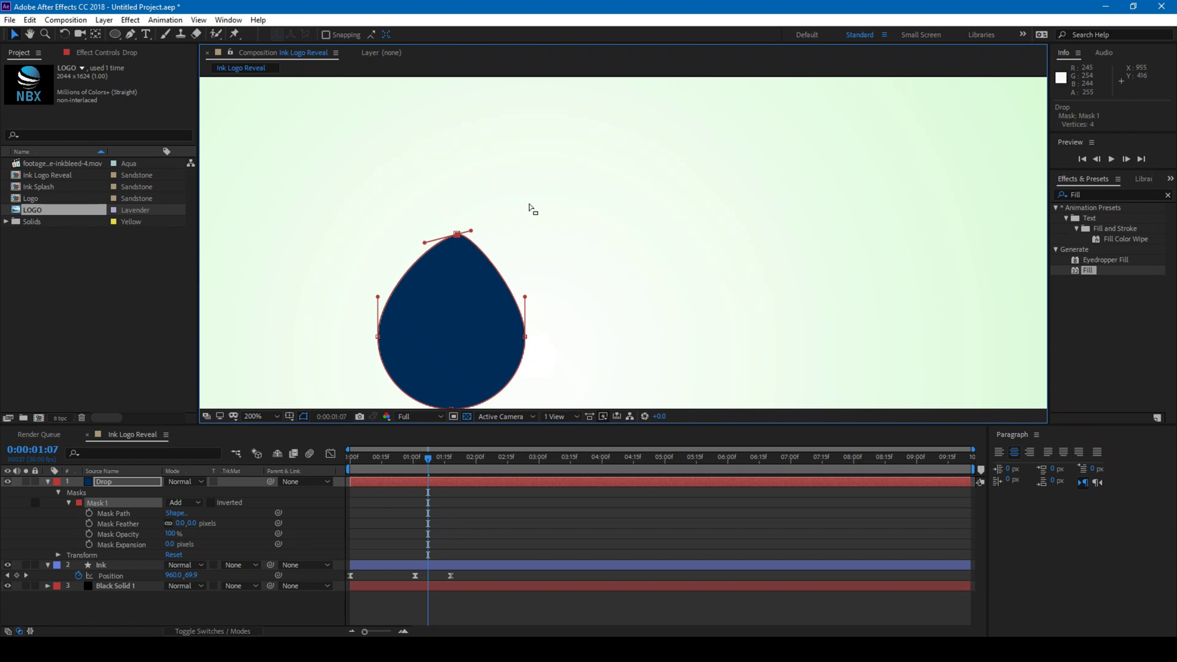
{"action": "key", "text": "ctrl+t"}
{"action": "left_click", "coordinate": [538, 234]}
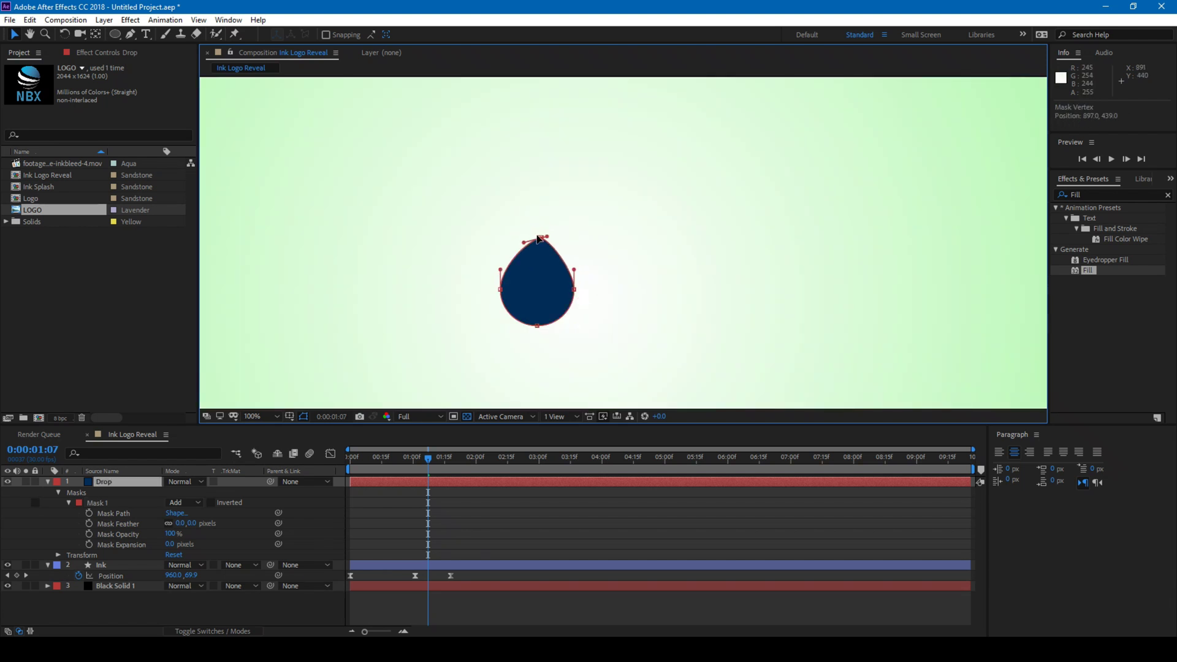
{"action": "left_click_drag", "start_coordinate": [538, 234], "coordinate": [537, 233]}
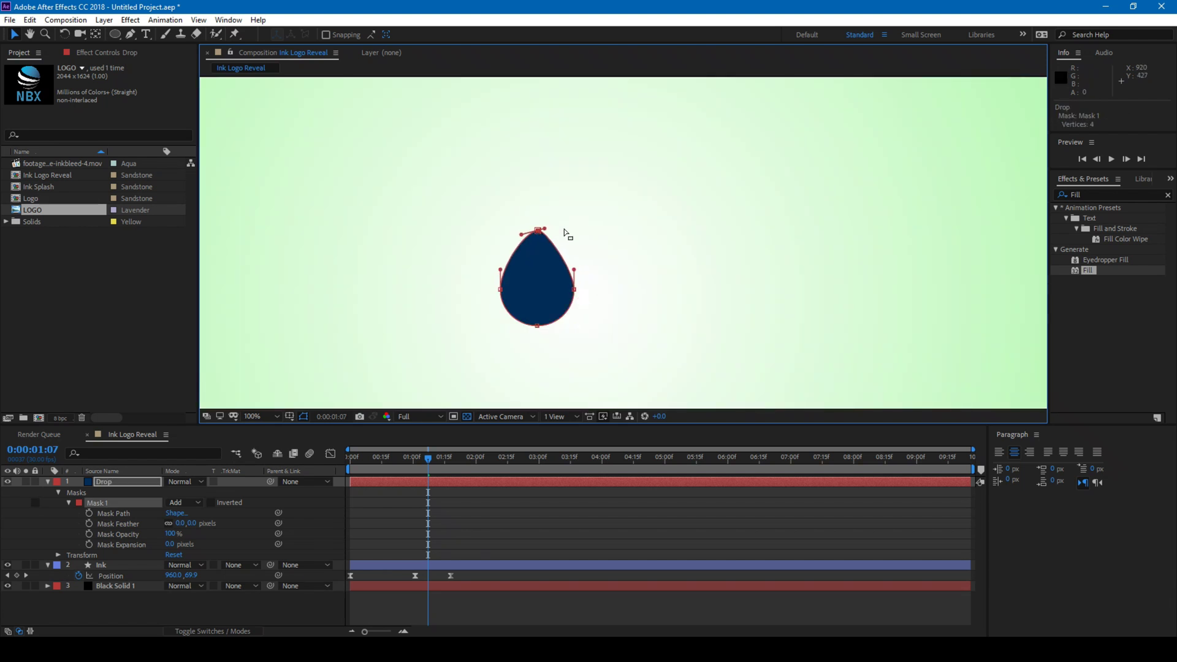
{"action": "key", "text": "ctrl+t"}
{"action": "key", "text": "comma"}
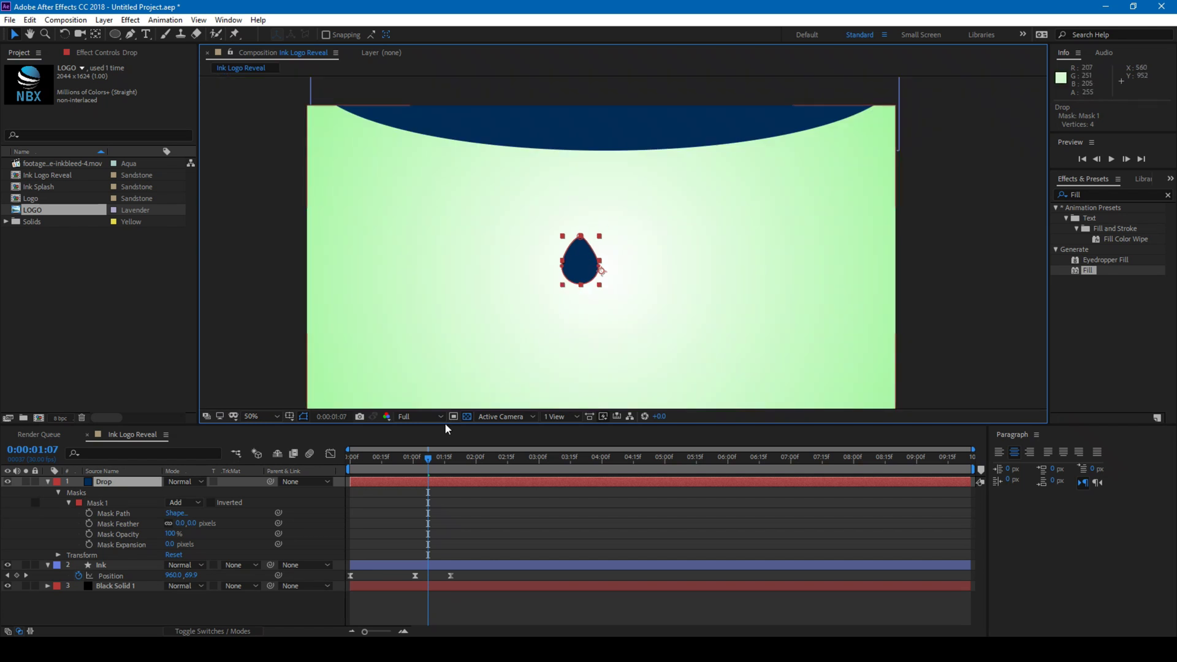
- Keyframe Drop's Position from Y -510 at 0:00 down to Y 654 around 1:05
{"action": "left_click", "coordinate": [347, 462]}
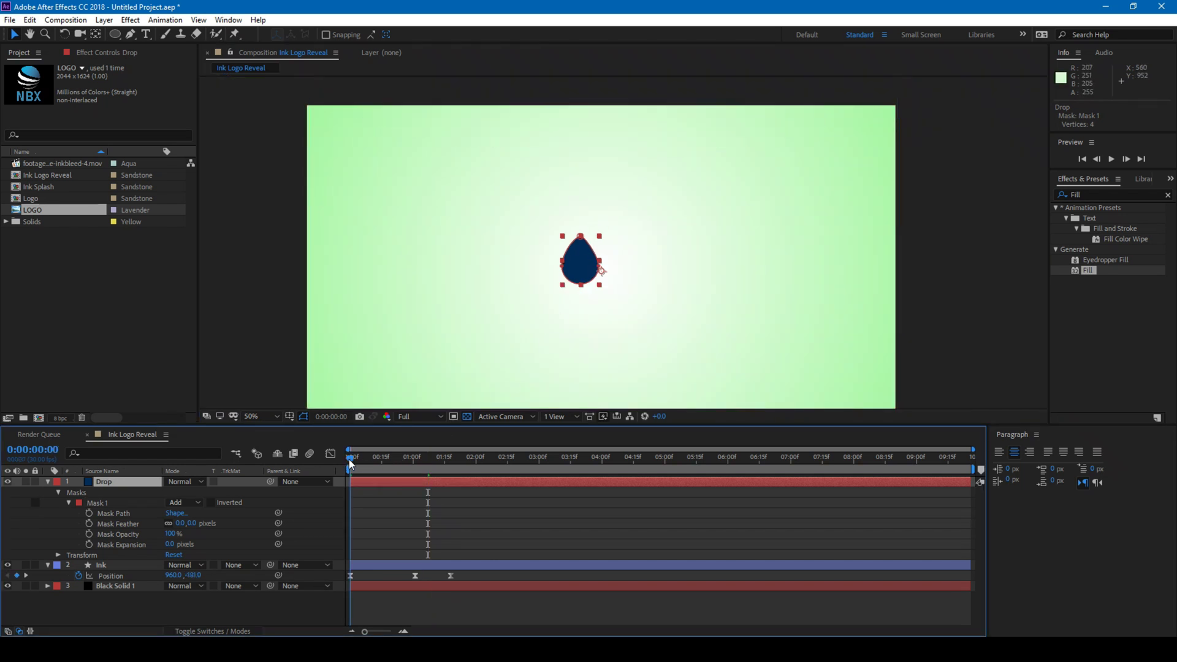
{"action": "key", "text": "p"}
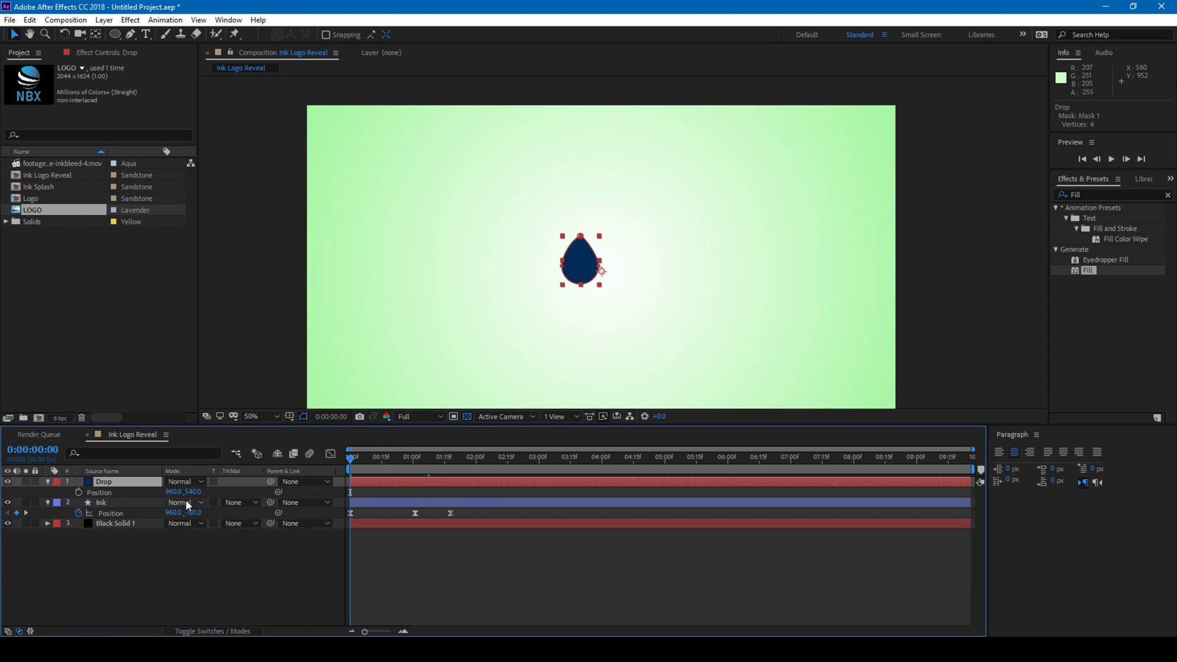
{"action": "left_click", "coordinate": [78, 492]}
{"action": "left_click_drag", "start_coordinate": [198, 491], "coordinate": [172, 491]}
{"action": "key", "text": "comma"}
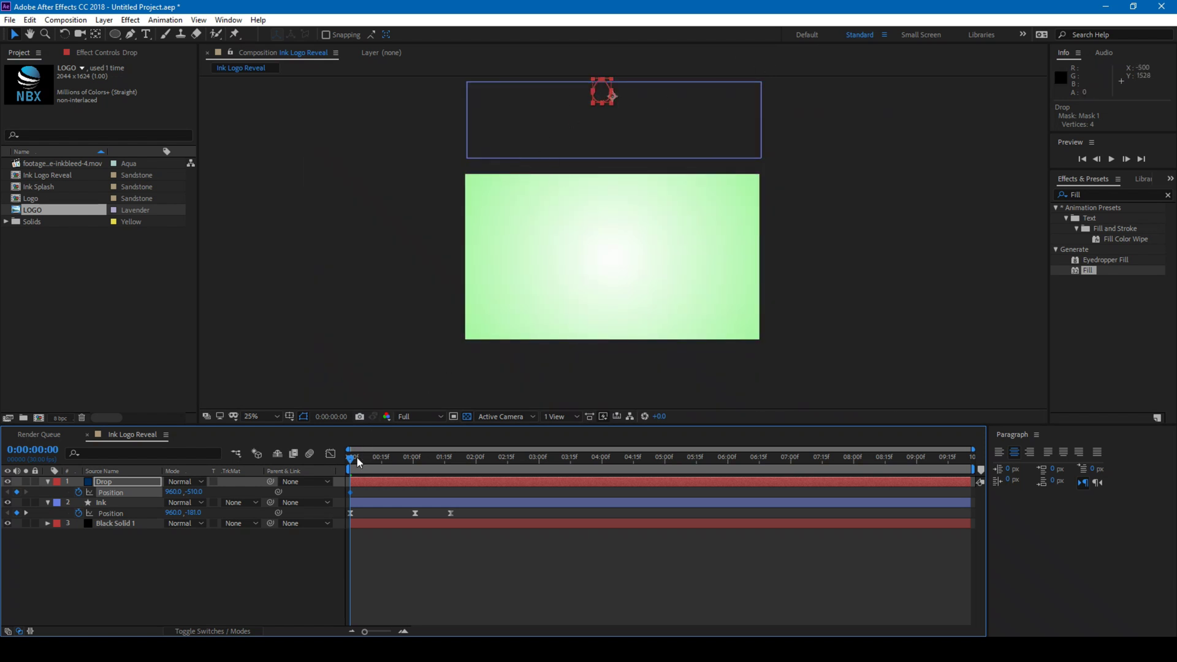
{"action": "left_click_drag", "start_coordinate": [354, 461], "coordinate": [433, 458]}
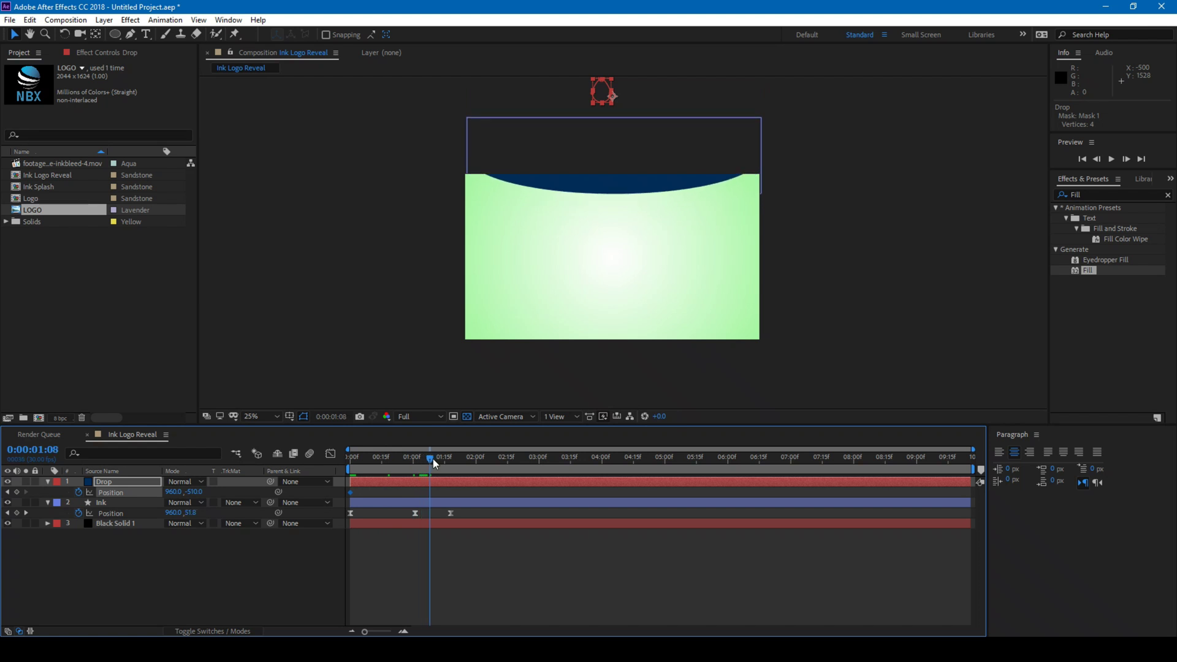
{"action": "mouse_move", "coordinate": [197, 492]}
{"action": "left_mouse_down"}
{"action": "mouse_move", "coordinate": [548, 462]}
{"action": "mouse_move", "coordinate": [954, 457]}
{"action": "mouse_move", "coordinate": [940, 452]}
{"action": "left_mouse_up"}
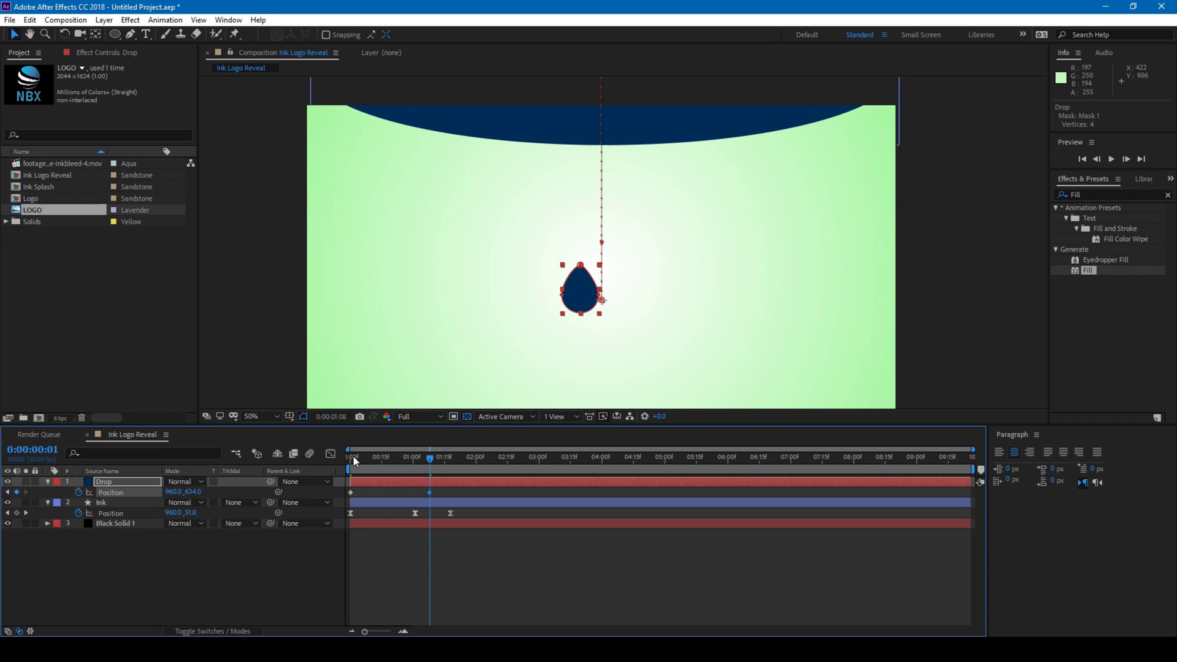
- Preview the falling drop and leave the time at 0:00:01:12
{"action": "left_click", "coordinate": [354, 460]}
{"action": "key", "text": "space"}
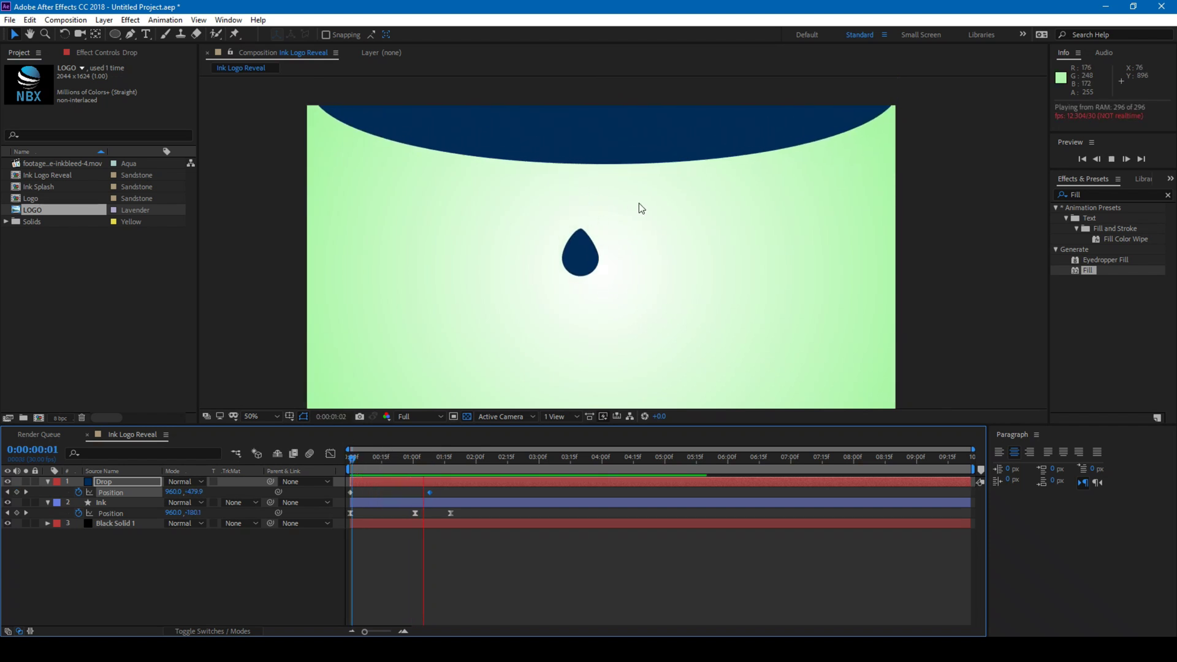
{"action": "key", "text": "space"}
{"action": "left_click_drag", "start_coordinate": [414, 462], "coordinate": [436, 461]}
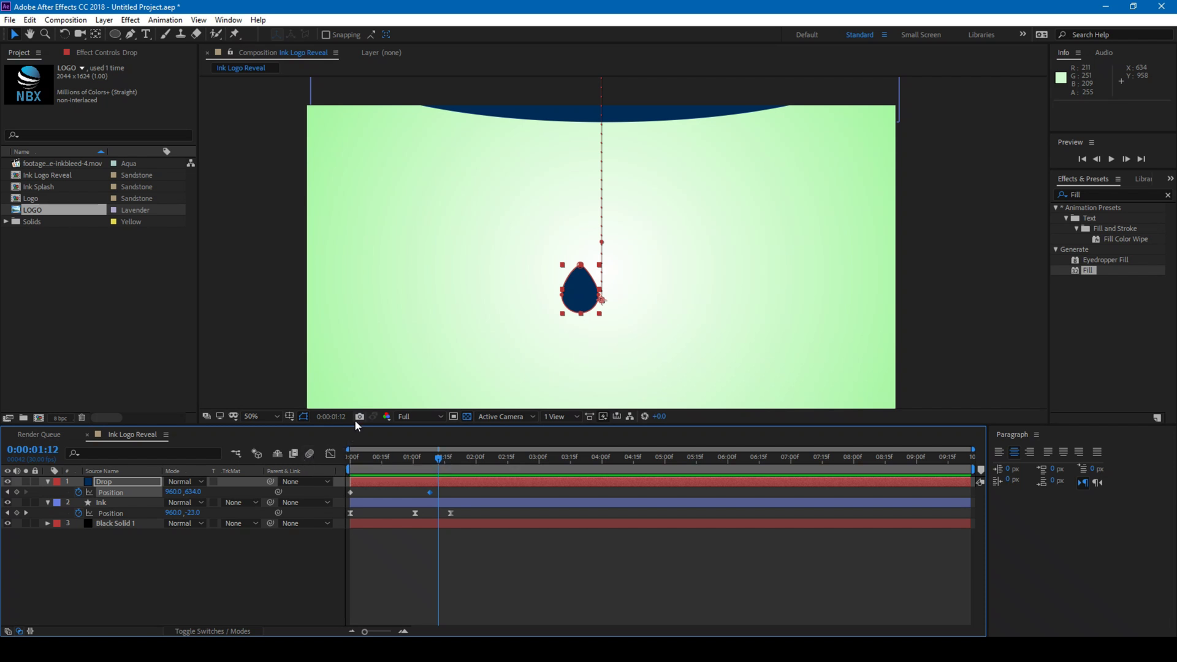
- Collapse the Drop and Ink layer properties and select the ink bleed footage item
{"action": "left_click", "coordinate": [120, 481]}
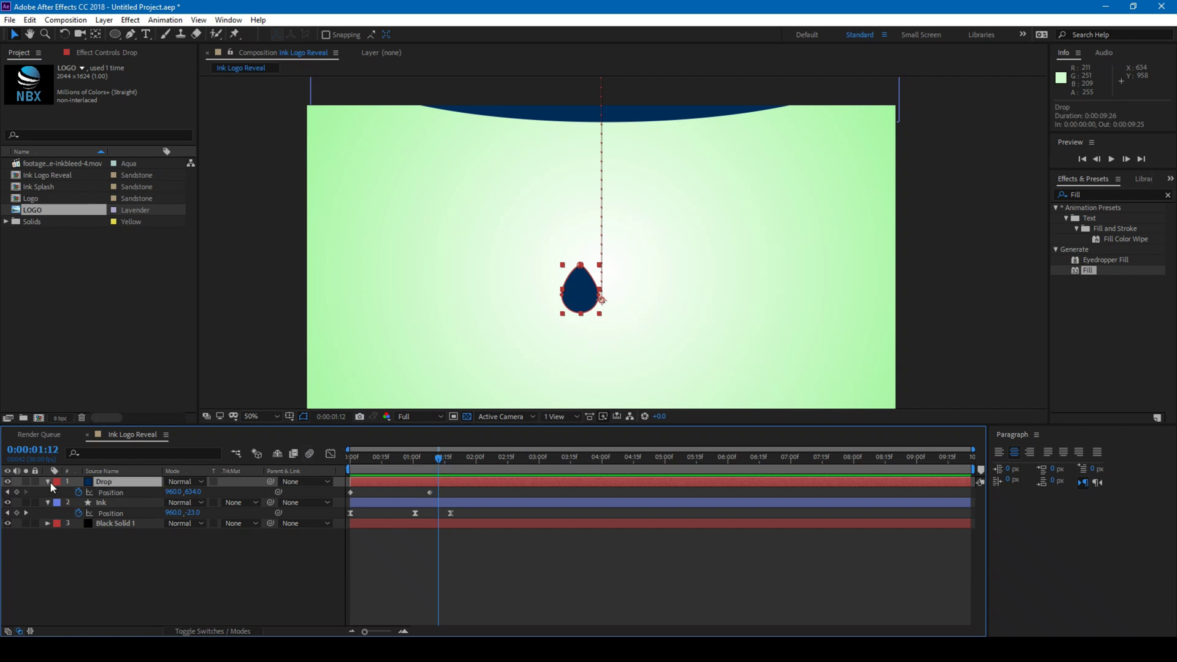
{"action": "left_click", "coordinate": [47, 482]}
{"action": "left_click", "coordinate": [48, 494]}
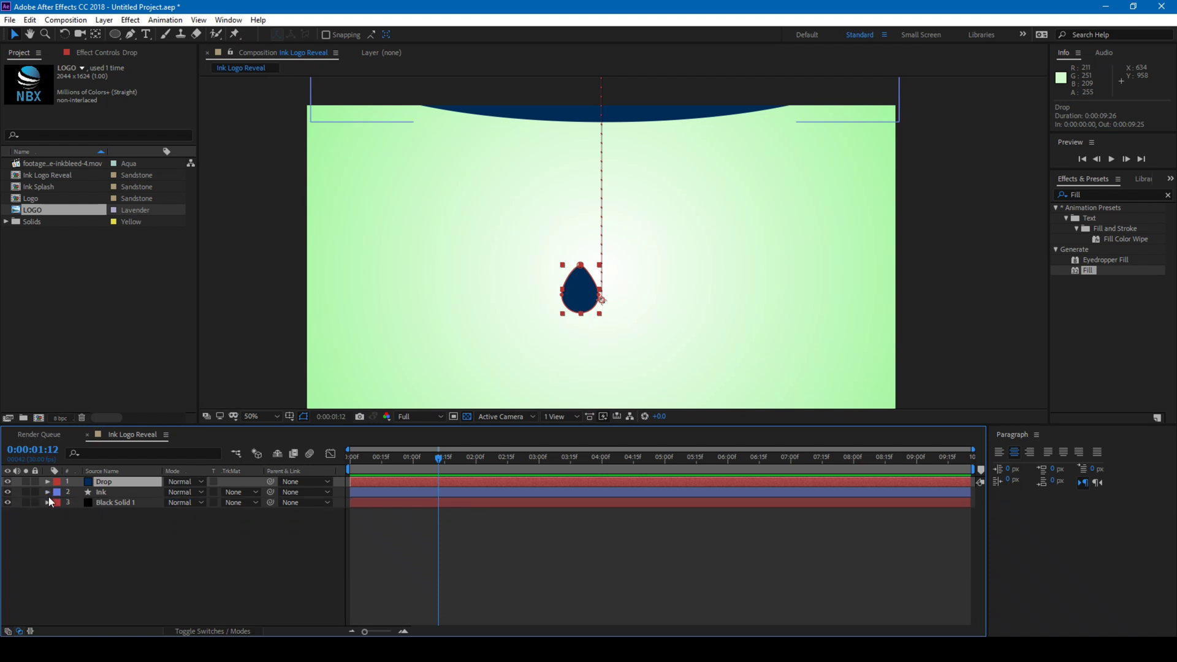
{"action": "left_click", "coordinate": [60, 300]}
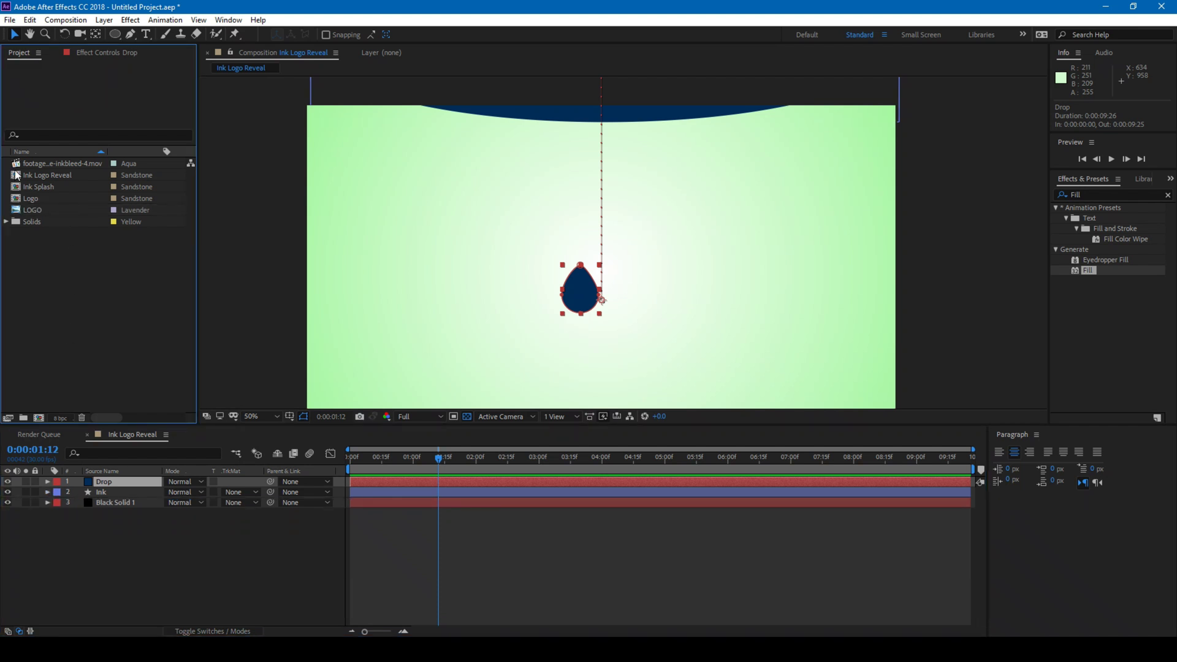
{"action": "left_click", "coordinate": [57, 163]}
- Add the ink bleed footage as the top comp layer and browse FootageCrate's ink results
{"action": "mouse_move", "coordinate": [54, 165]}
{"action": "left_mouse_down"}
{"action": "mouse_move", "coordinate": [318, 233]}
{"action": "mouse_move", "coordinate": [662, 273]}
{"action": "mouse_move", "coordinate": [584, 297]}
{"action": "left_mouse_up"}
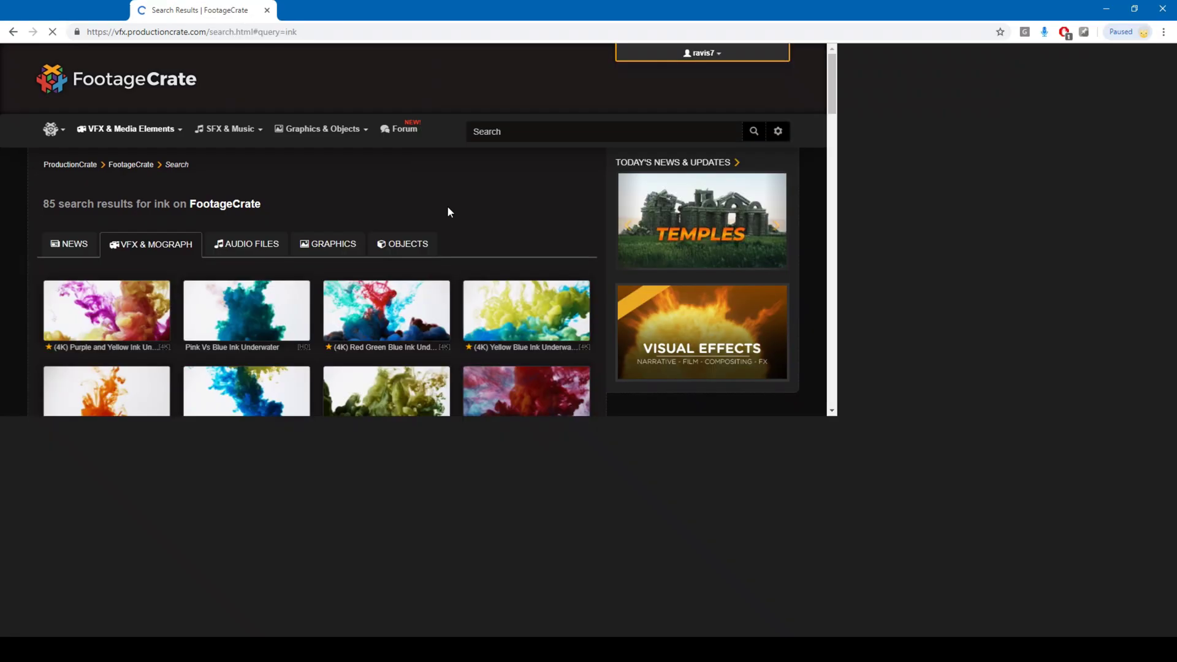
{"action": "scroll", "coordinate": [411, 256], "scroll_direction": "down", "scroll_amount": 9}
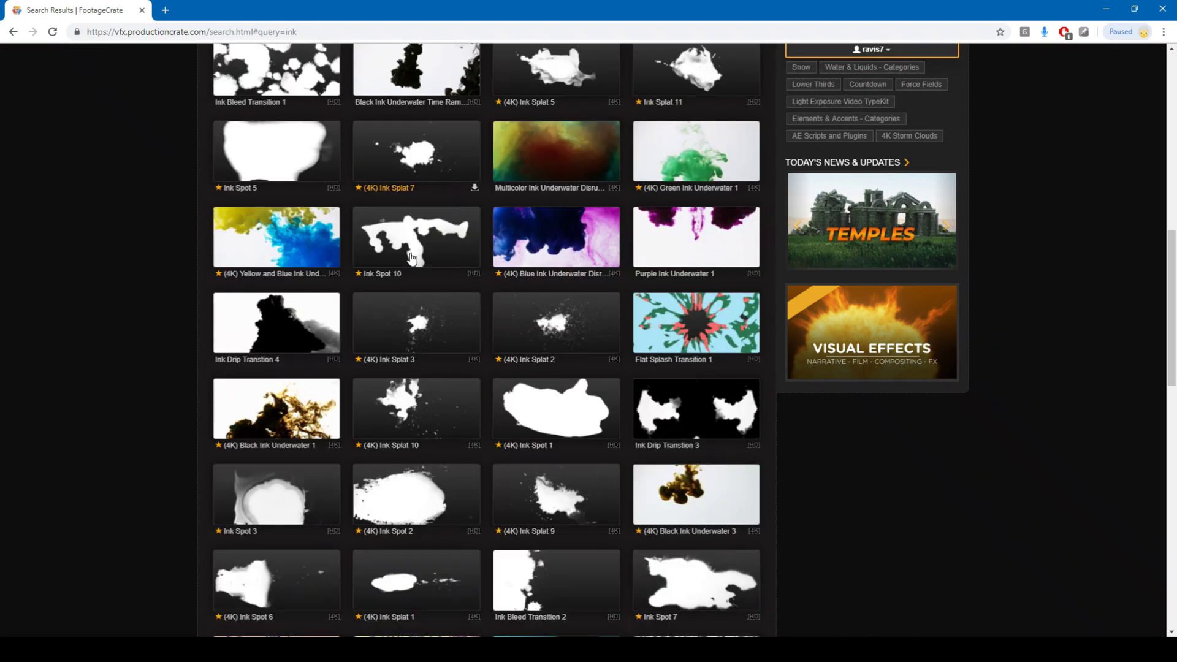
{"action": "scroll", "coordinate": [410, 256], "scroll_direction": "down", "scroll_amount": 2}
{"action": "scroll", "coordinate": [417, 257], "scroll_direction": "down", "scroll_amount": 4}
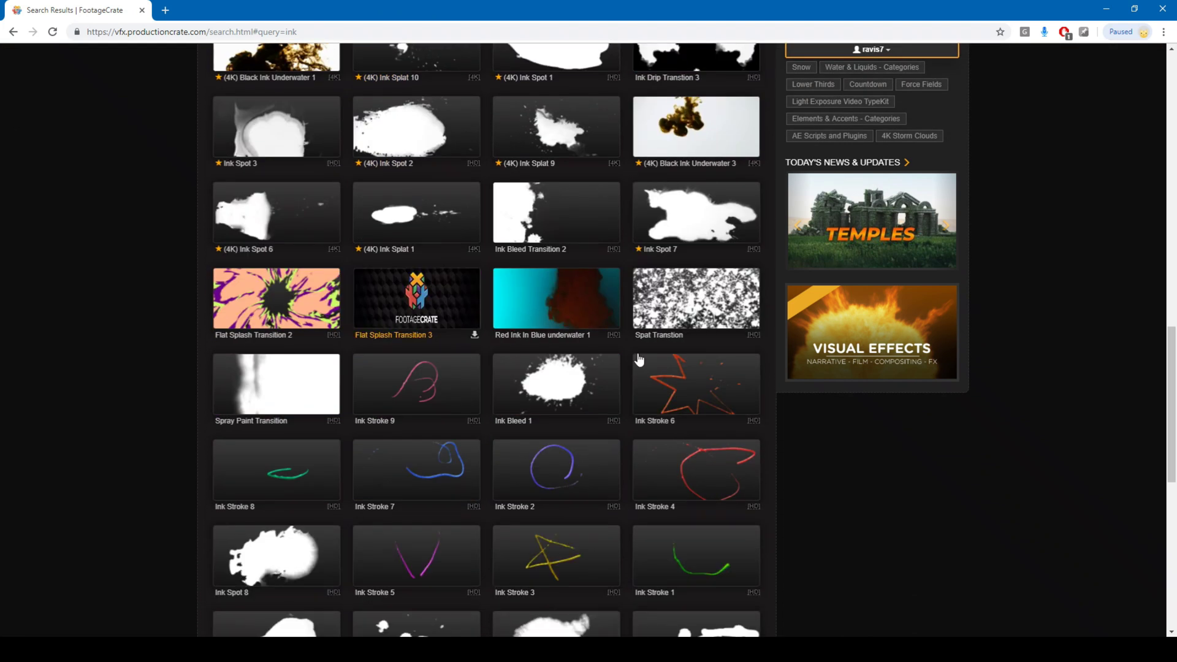
{"action": "scroll", "coordinate": [537, 336], "scroll_direction": "up", "scroll_amount": 7}
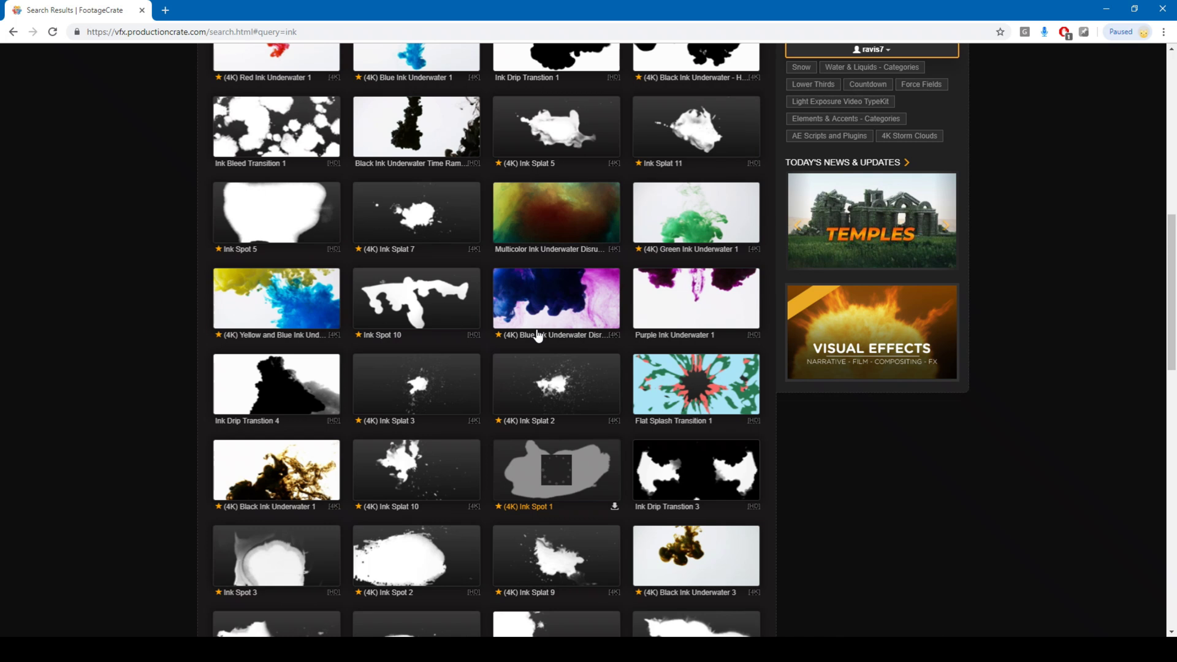
{"action": "scroll", "coordinate": [537, 336], "scroll_direction": "up", "scroll_amount": 8}
{"action": "scroll", "coordinate": [519, 331], "scroll_direction": "down", "scroll_amount": 4}
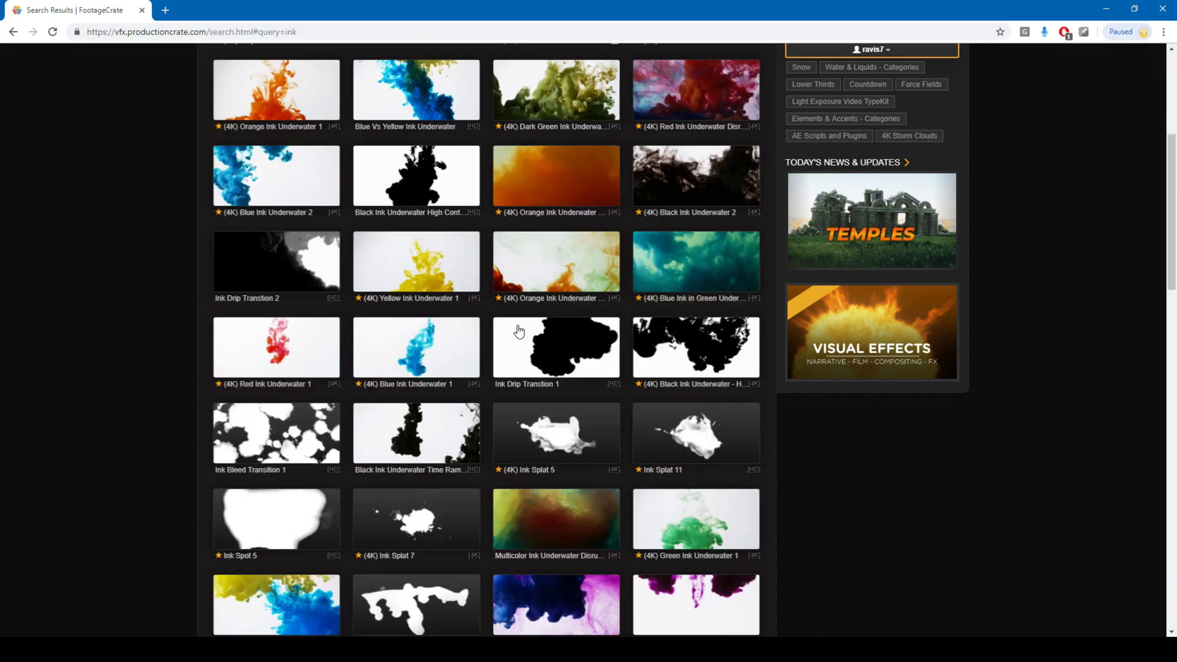
{"action": "scroll", "coordinate": [519, 331], "scroll_direction": "down", "scroll_amount": 12}
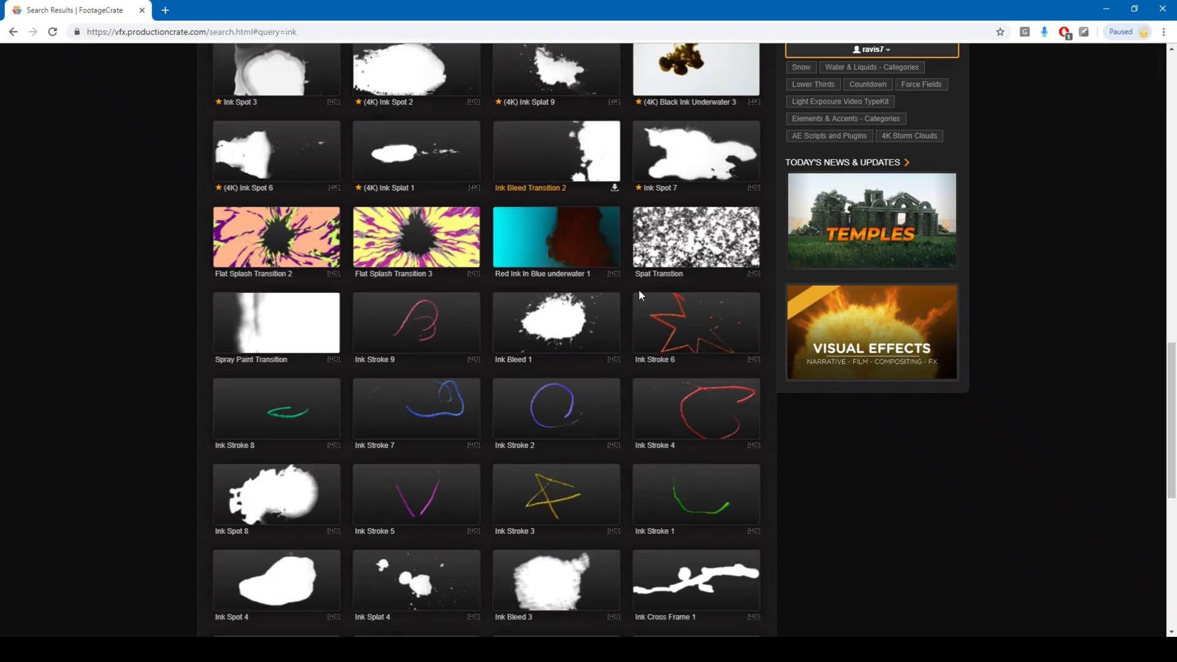
{"action": "scroll", "coordinate": [638, 289], "scroll_direction": "up", "scroll_amount": 5}
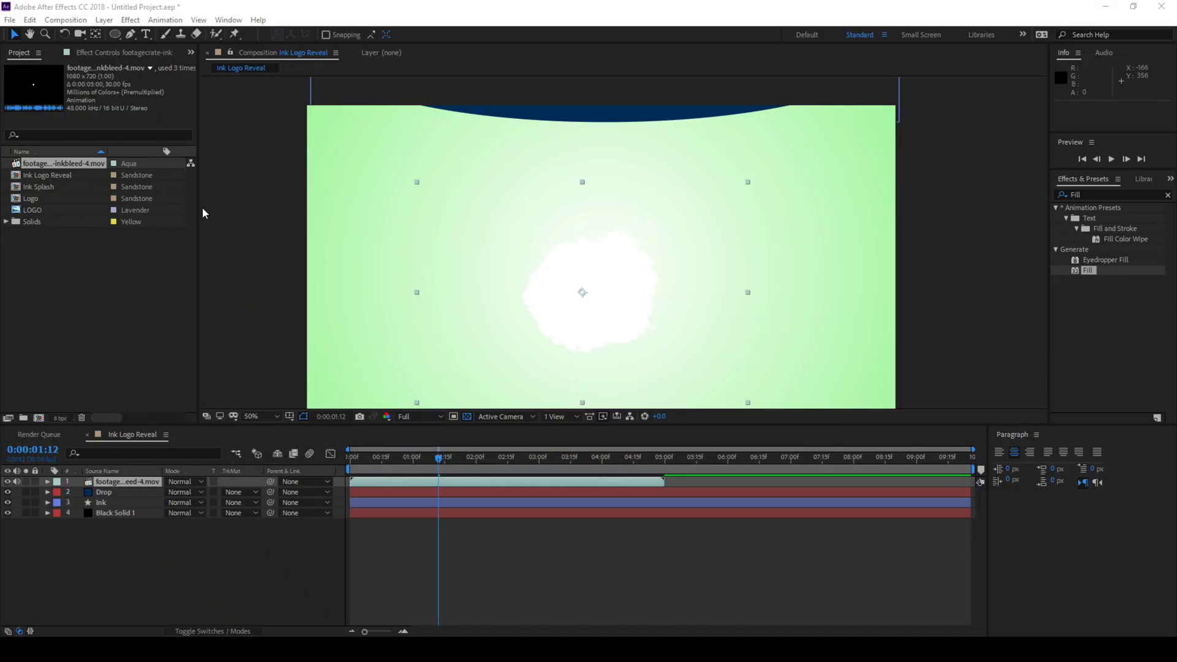
- Scale the ink footage layer to 151% and shift it to start as the drop lands
{"action": "left_click", "coordinate": [118, 484]}
{"action": "key", "text": "s"}
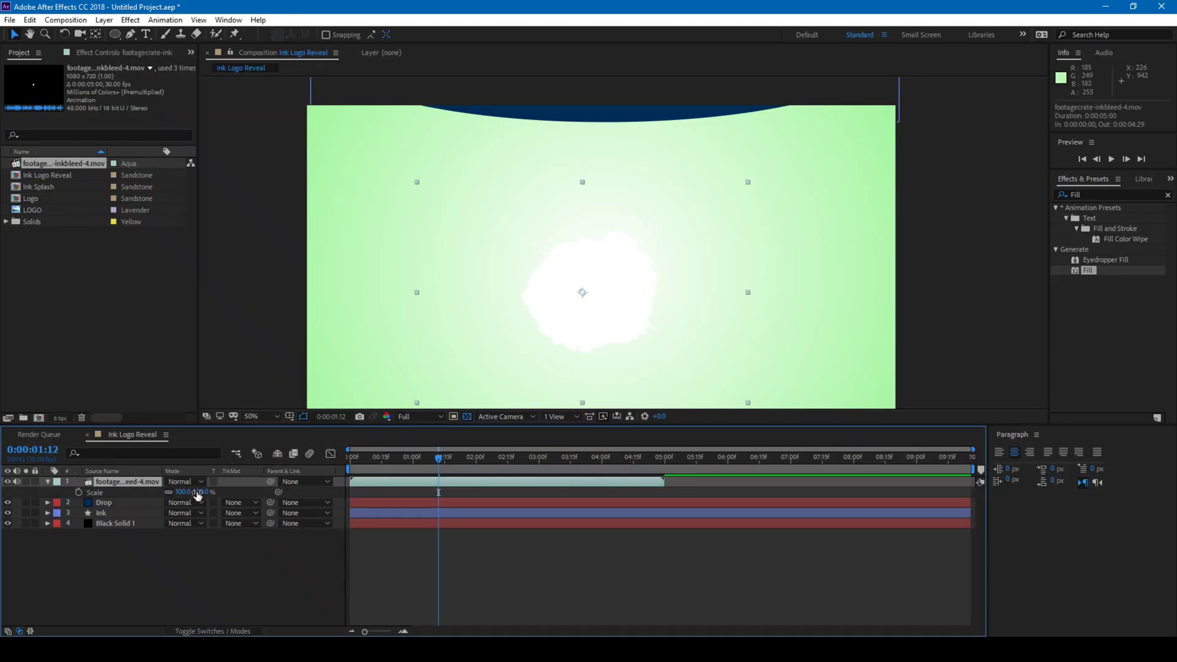
{"action": "left_click_drag", "start_coordinate": [196, 491], "coordinate": [230, 493]}
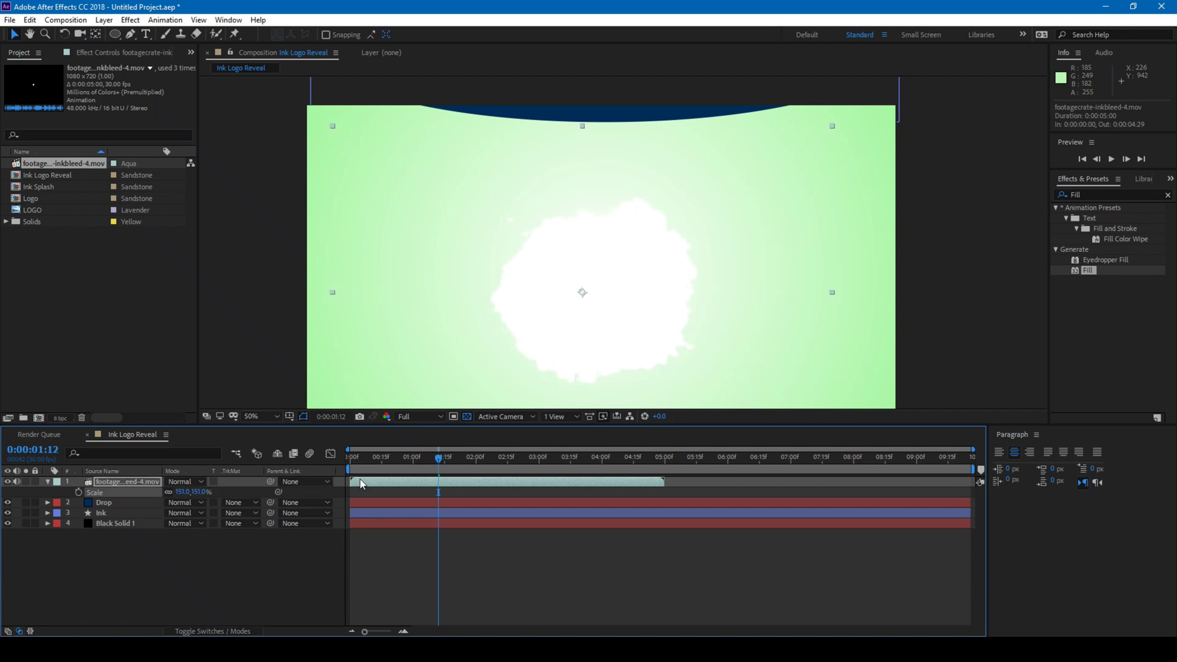
{"action": "mouse_move", "coordinate": [374, 479]}
{"action": "left_mouse_down"}
{"action": "mouse_move", "coordinate": [474, 476]}
{"action": "mouse_move", "coordinate": [407, 457]}
{"action": "mouse_move", "coordinate": [443, 459]}
{"action": "mouse_move", "coordinate": [451, 481]}
{"action": "left_mouse_up"}
- Apply a Fill effect to the ink footage using the drop's sampled navy colour
{"action": "left_click", "coordinate": [1093, 188]}
{"action": "left_click", "coordinate": [1089, 191]}
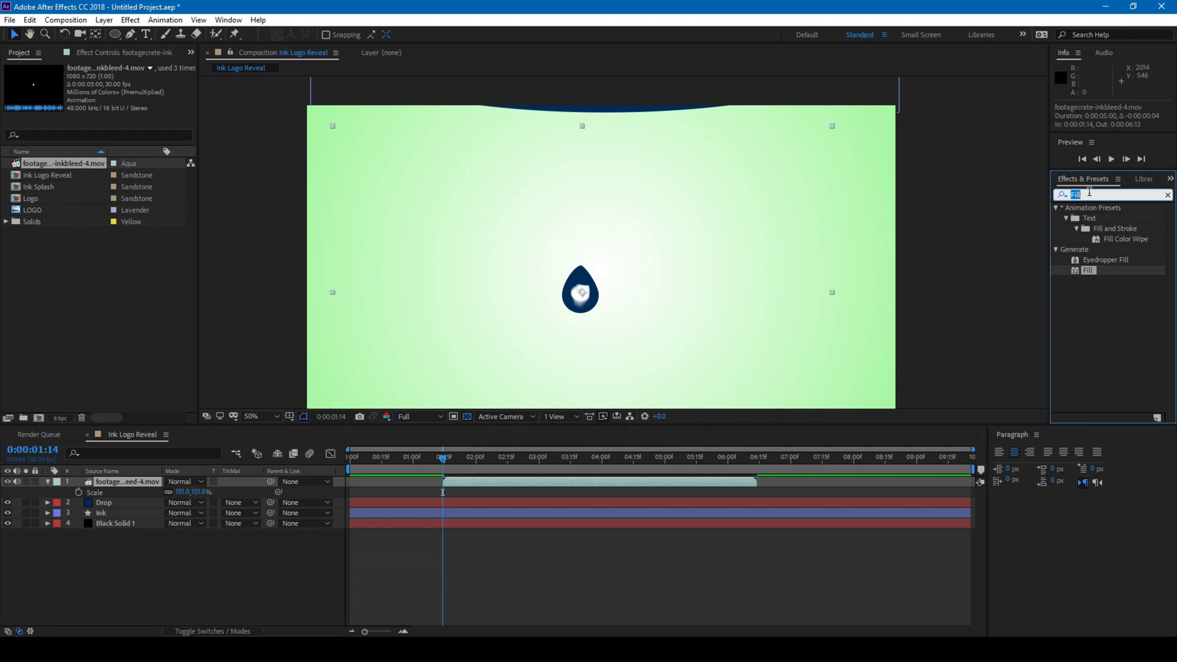
{"action": "type", "text": "Fill"}
{"action": "left_click_drag", "start_coordinate": [1087, 270], "coordinate": [510, 483]}
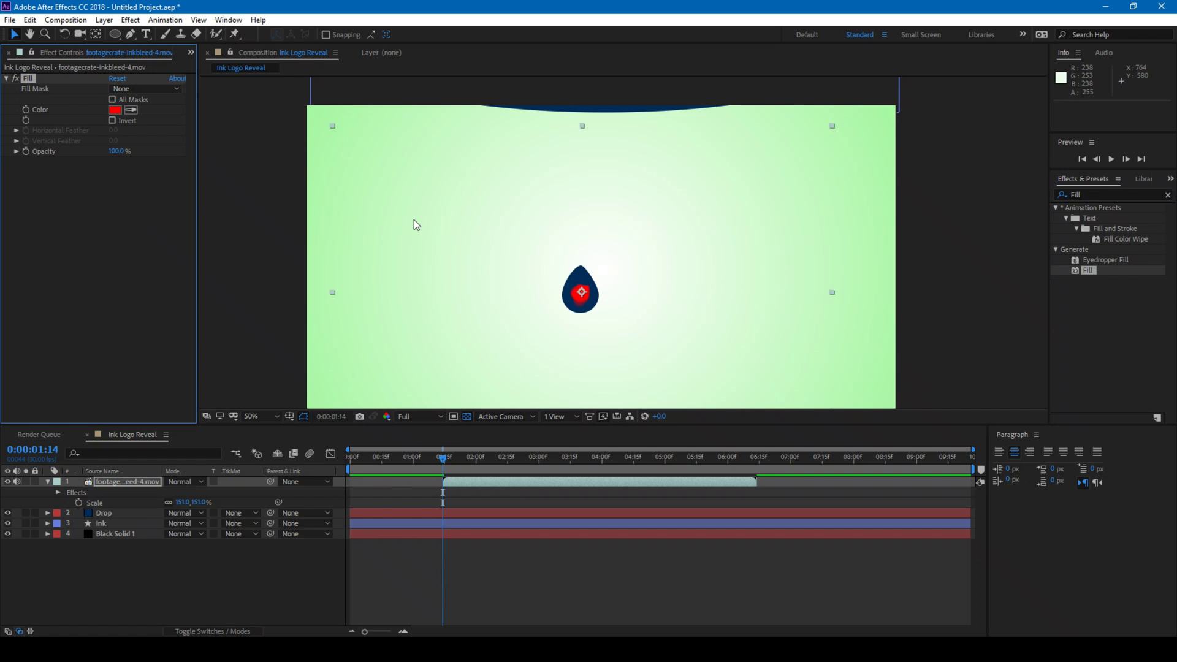
{"action": "left_click", "coordinate": [134, 107]}
{"action": "left_click", "coordinate": [578, 272]}
{"action": "left_click_drag", "start_coordinate": [445, 461], "coordinate": [735, 478]}
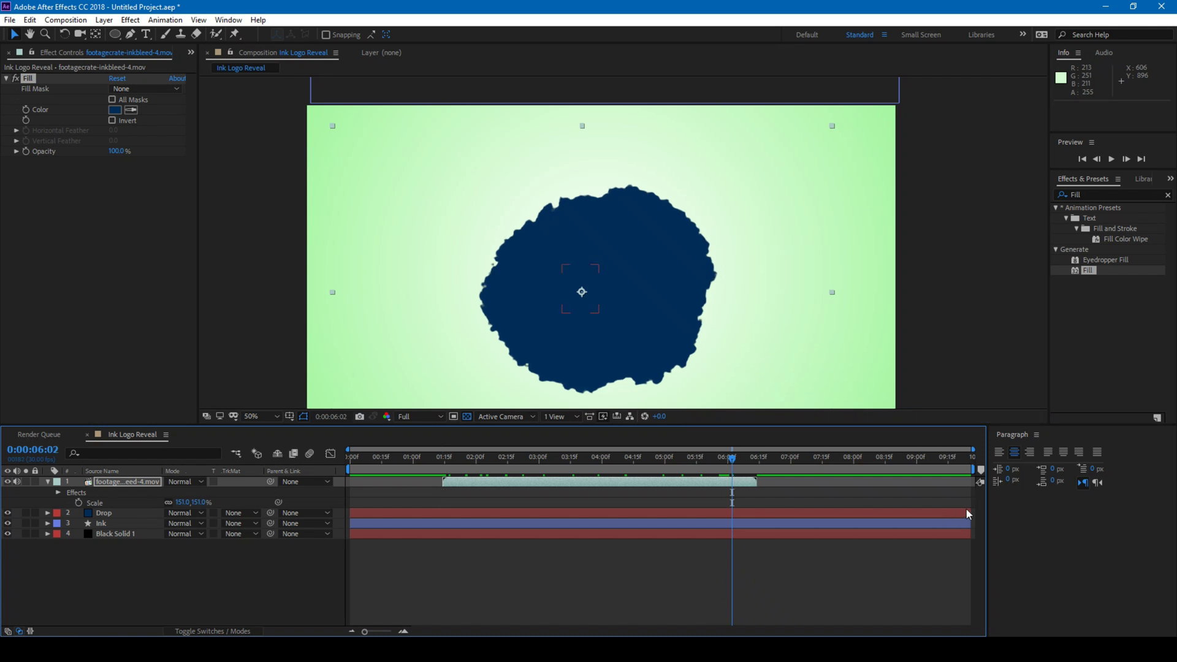
- End the Drop layer at about six seconds and duplicate the ink footage layer
{"action": "left_click_drag", "start_coordinate": [969, 510], "coordinate": [720, 507]}
{"action": "left_click", "coordinate": [711, 490]}
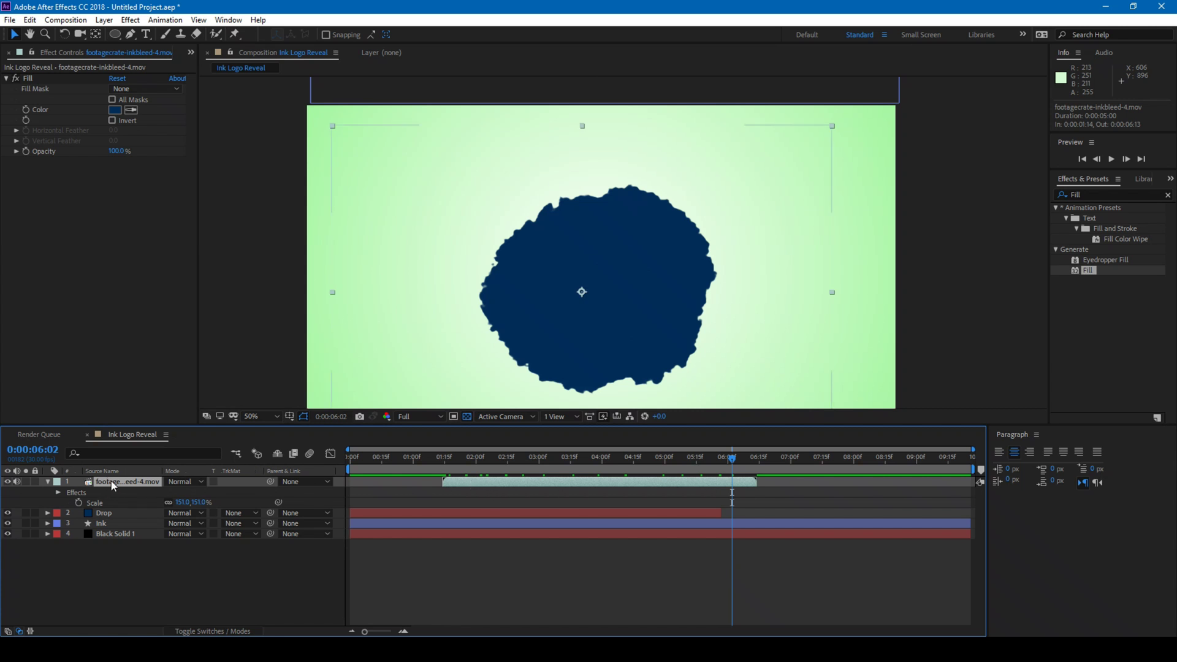
{"action": "key", "text": "ctrl+d"}
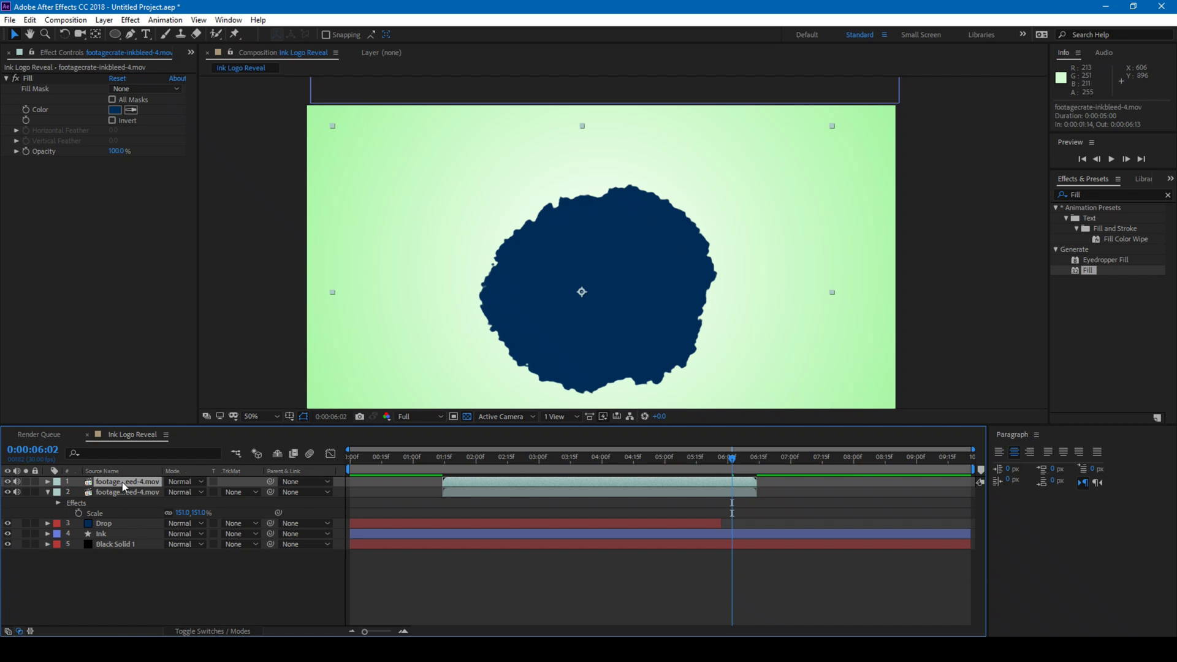
- Reverse the duplicate with a -25% time stretch, place it near six seconds, and preview
{"action": "right_click", "coordinate": [122, 482]}
{"action": "mouse_move", "coordinate": [156, 309]}
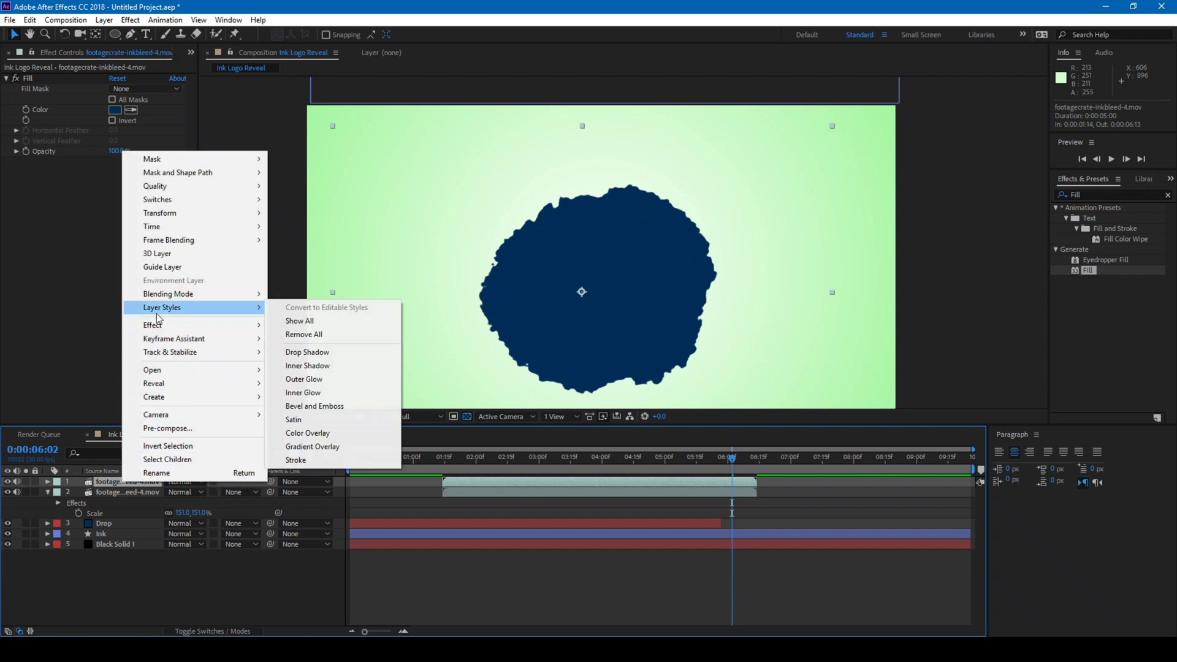
{"action": "mouse_move", "coordinate": [168, 233]}
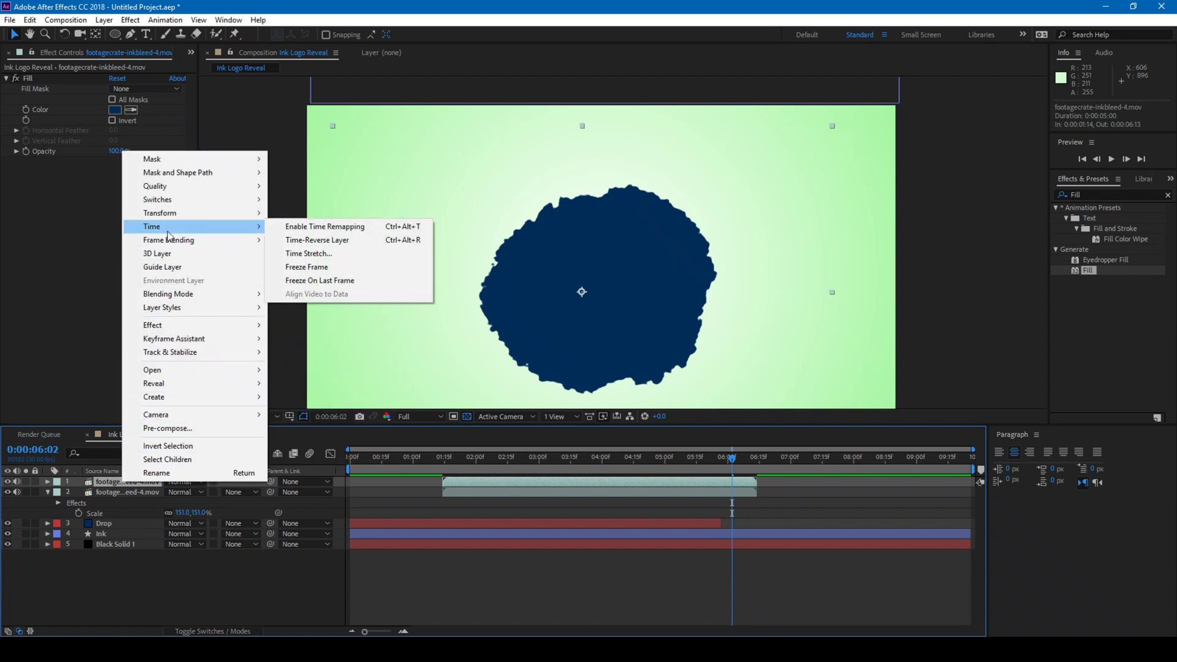
{"action": "left_click", "coordinate": [316, 256]}
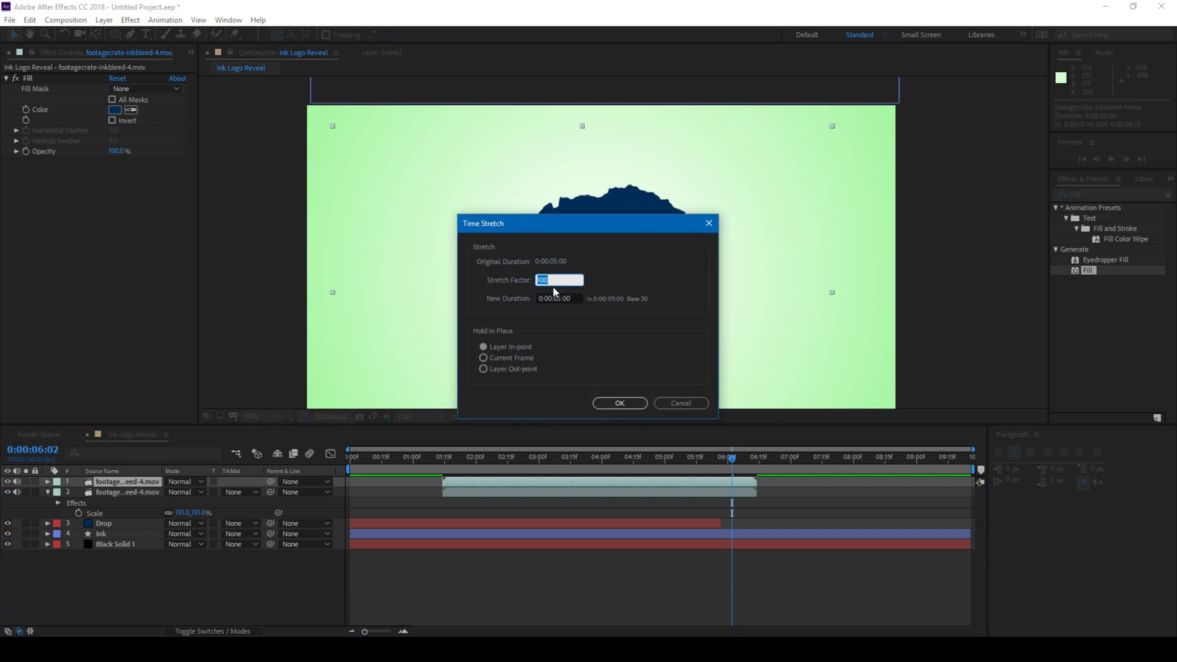
{"action": "type", "text": "-25"}
{"action": "key", "text": "Return"}
{"action": "left_click_drag", "start_coordinate": [418, 484], "coordinate": [809, 482]}
{"action": "mouse_move", "coordinate": [729, 454]}
{"action": "left_mouse_down"}
{"action": "mouse_move", "coordinate": [836, 465]}
{"action": "mouse_move", "coordinate": [769, 459]}
{"action": "left_mouse_up"}
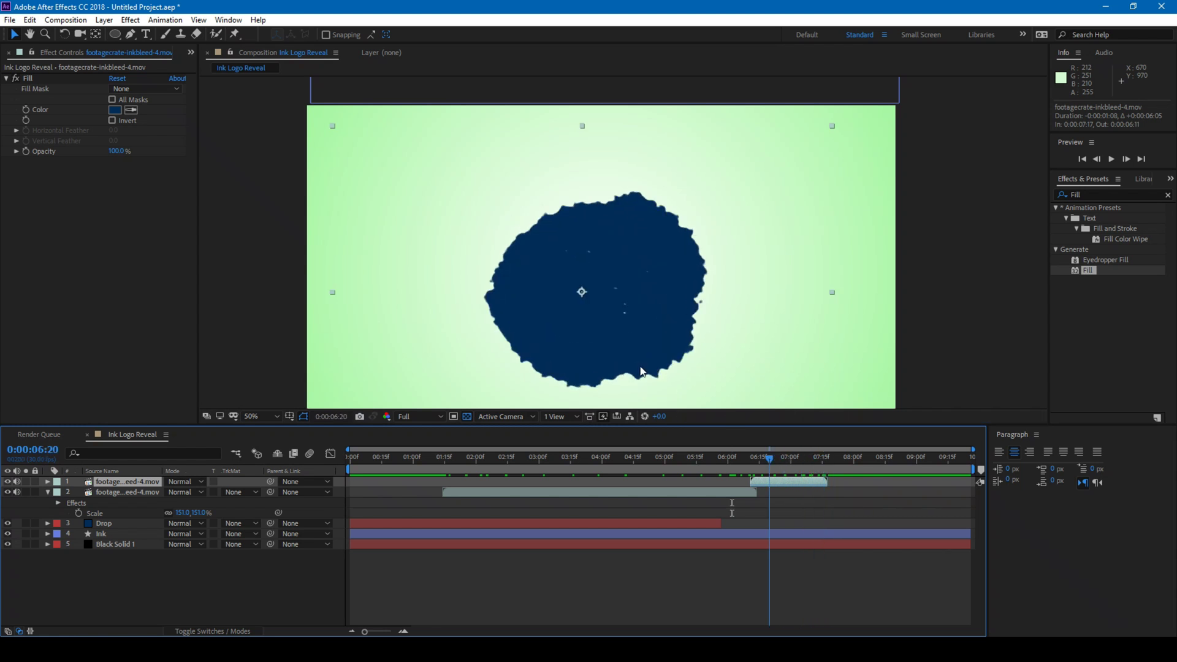
{"action": "key", "text": "comma"}
{"action": "mouse_move", "coordinate": [442, 461]}
{"action": "left_mouse_down"}
{"action": "mouse_move", "coordinate": [660, 479]}
{"action": "mouse_move", "coordinate": [690, 480]}
{"action": "mouse_move", "coordinate": [690, 470]}
{"action": "left_mouse_up"}
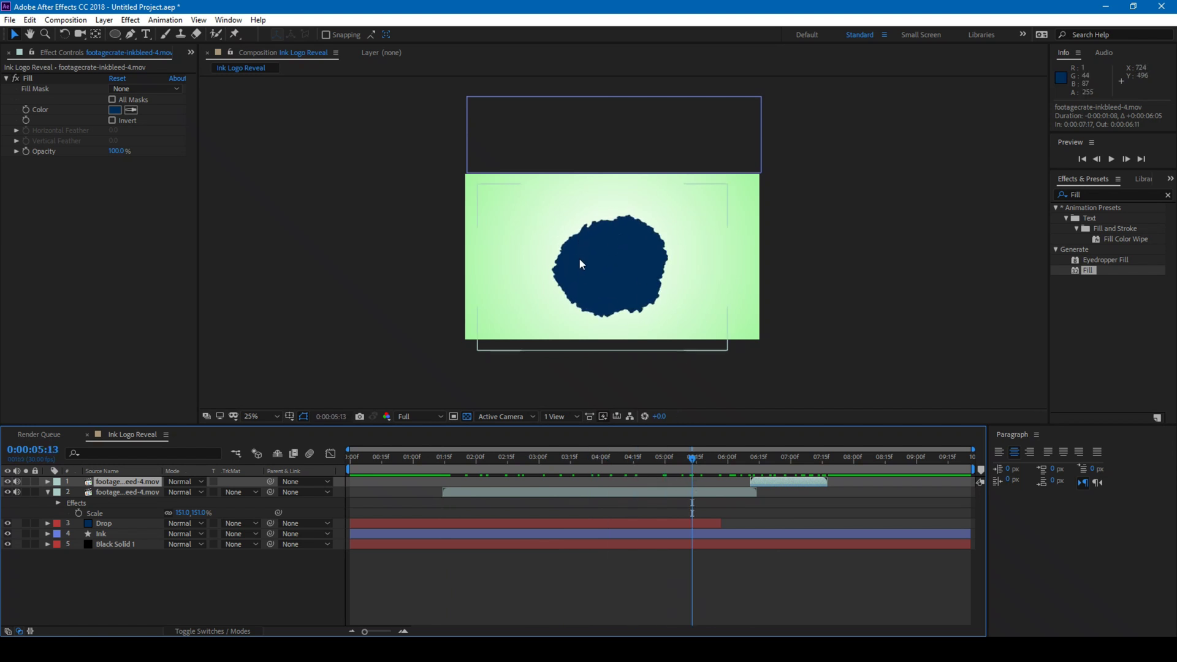
- Pre-compose both ink-bleed footage layers into a single Splash precomp
{"action": "left_click", "coordinate": [4, 55]}
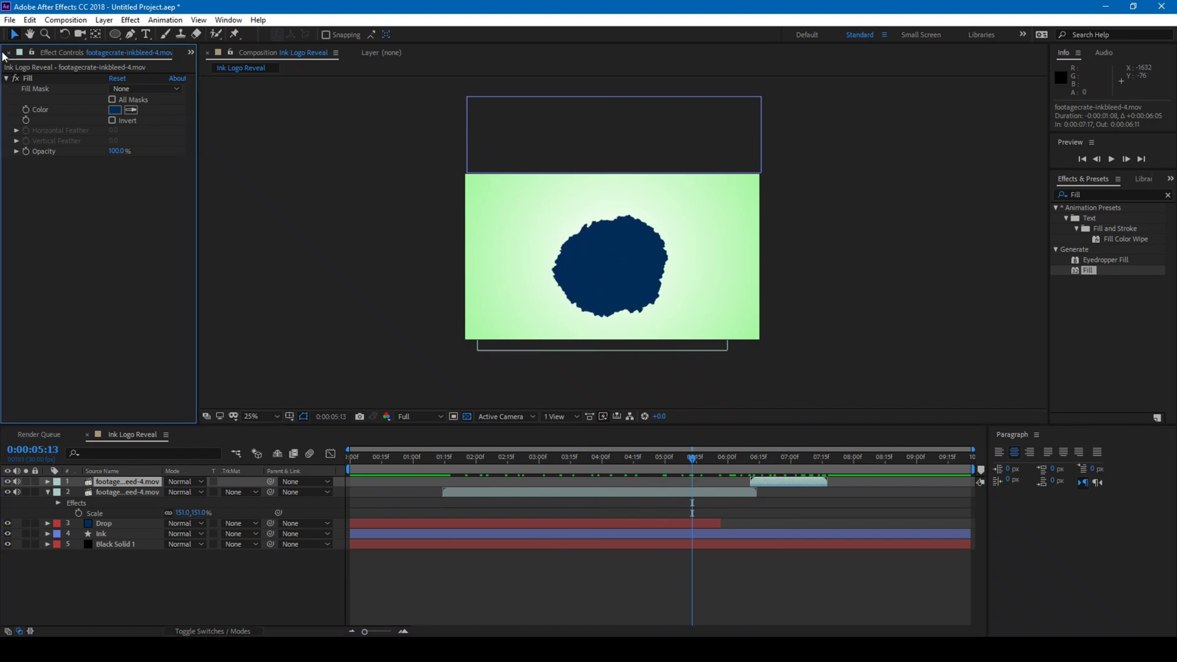
{"action": "left_click", "coordinate": [135, 489], "text": "shift"}
{"action": "right_click", "coordinate": [127, 491]}
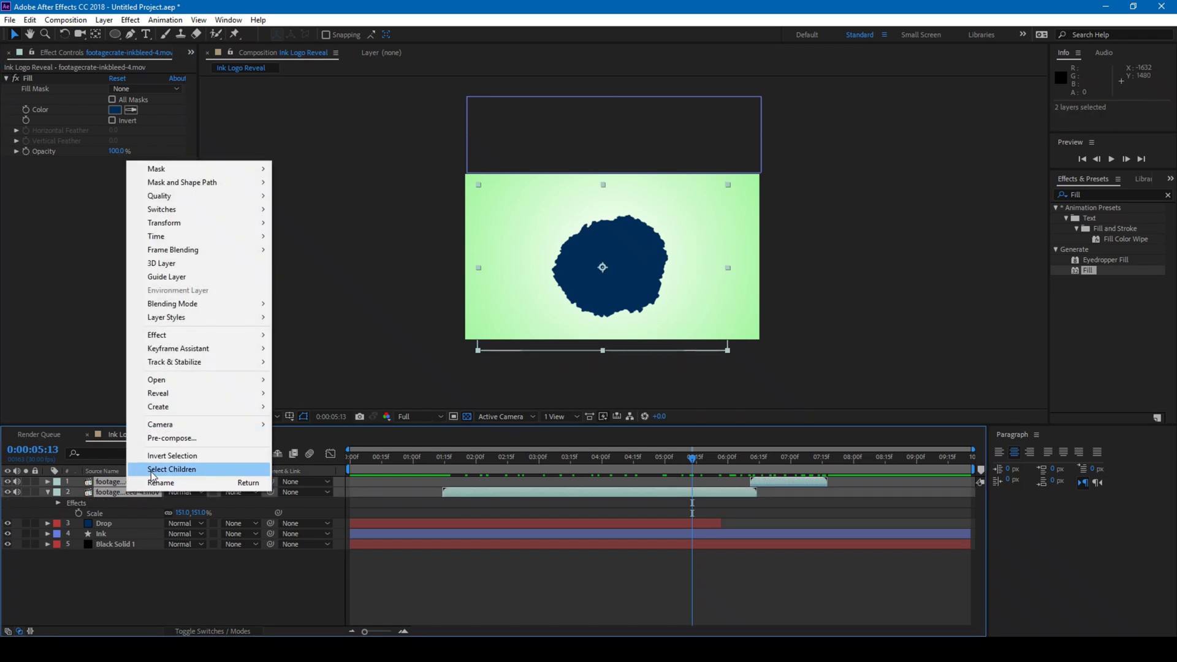
{"action": "left_click", "coordinate": [168, 438]}
{"action": "type", "text": "Matte"}
{"action": "key", "text": "Return"}
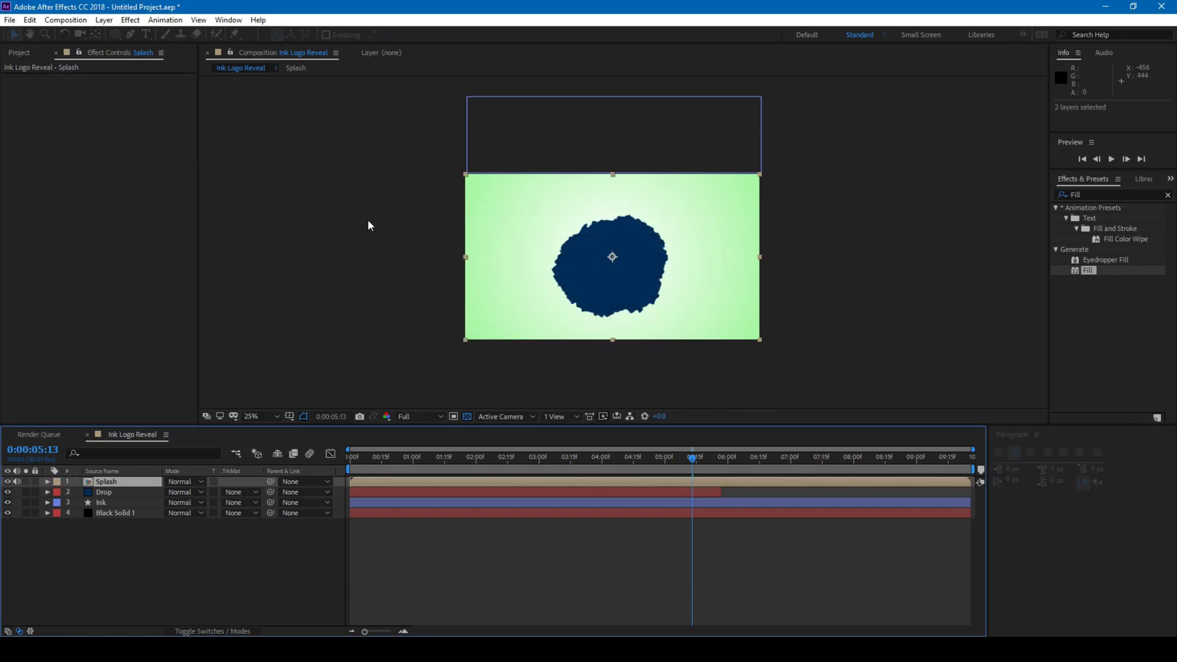
- Add the LOGO image, shrink it to about 30%, and move it 40 px lower
{"action": "left_click", "coordinate": [23, 52]}
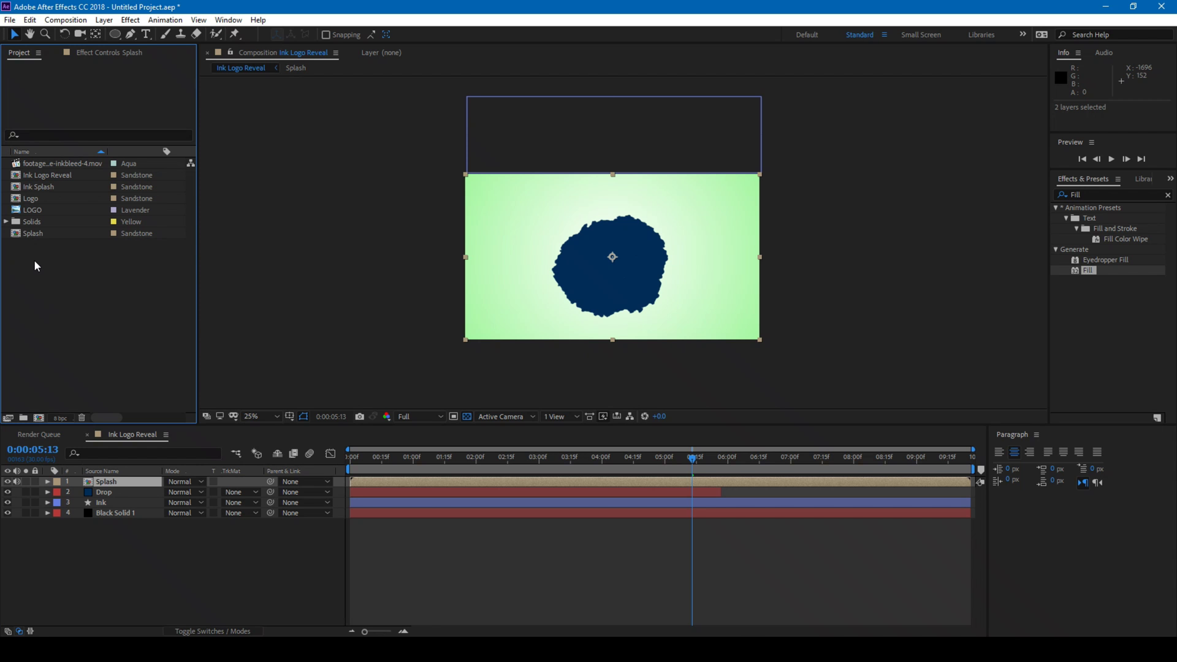
{"action": "left_click_drag", "start_coordinate": [28, 212], "coordinate": [623, 265]}
{"action": "key", "text": "s"}
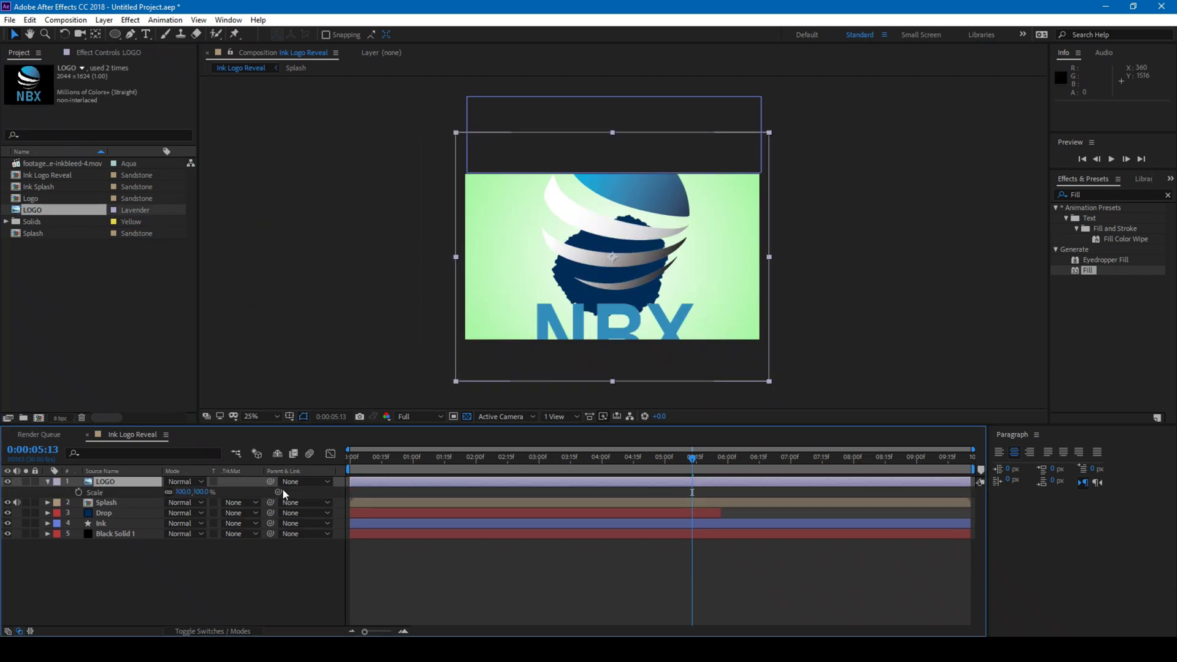
{"action": "left_click_drag", "start_coordinate": [202, 492], "coordinate": [160, 491]}
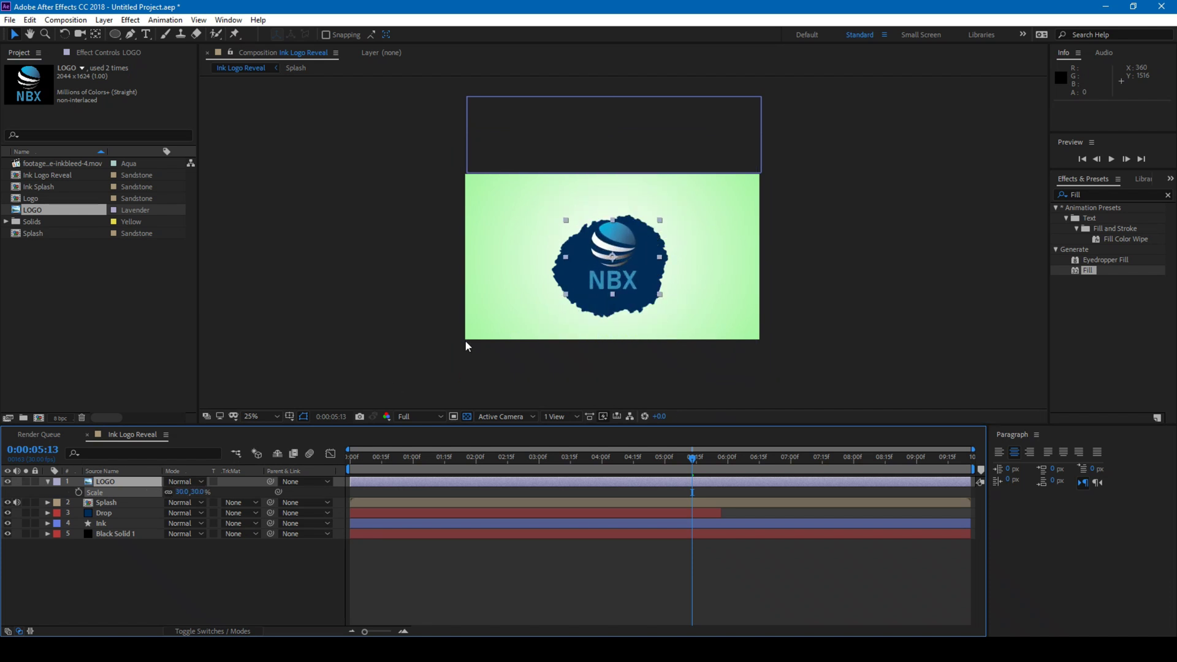
{"action": "left_click_drag", "start_coordinate": [598, 269], "coordinate": [598, 274]}
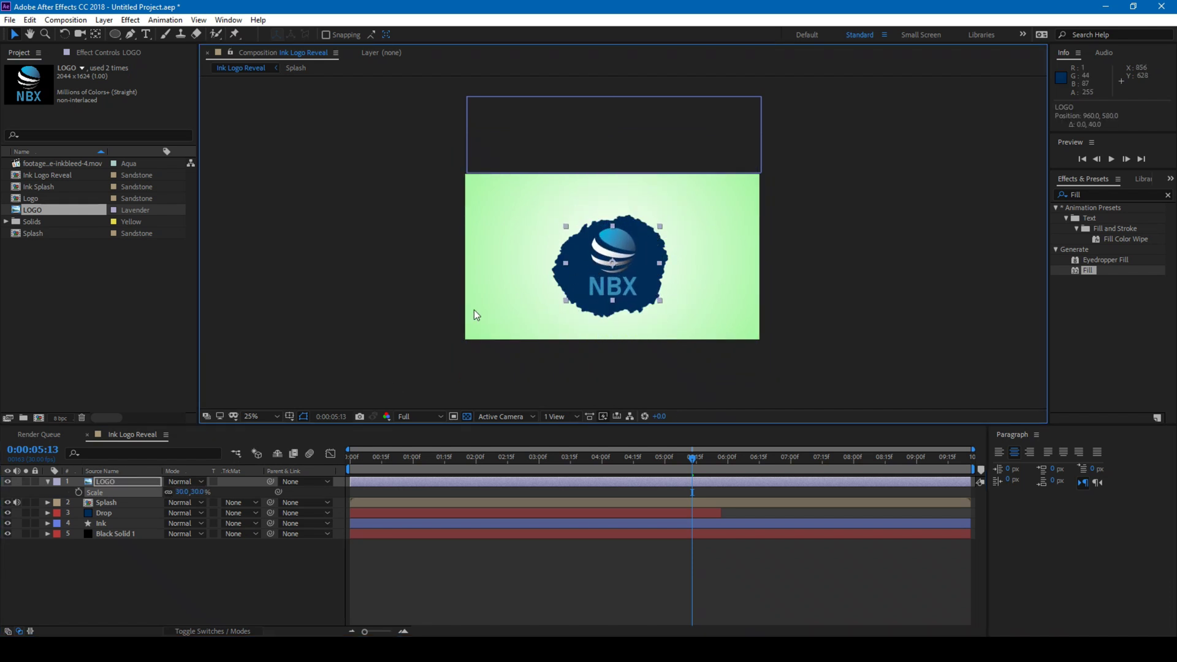
- Pre-compose the logo layer into a precomp named 'Logo Comp'
{"action": "right_click", "coordinate": [112, 481]}
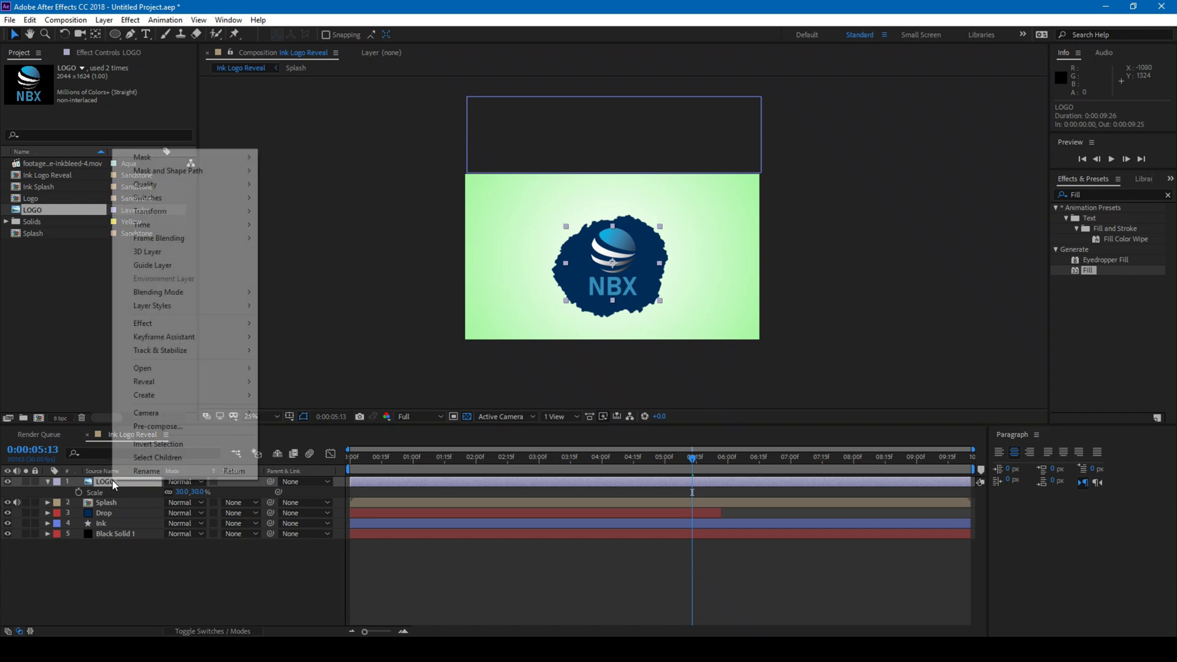
{"action": "left_click", "coordinate": [153, 426]}
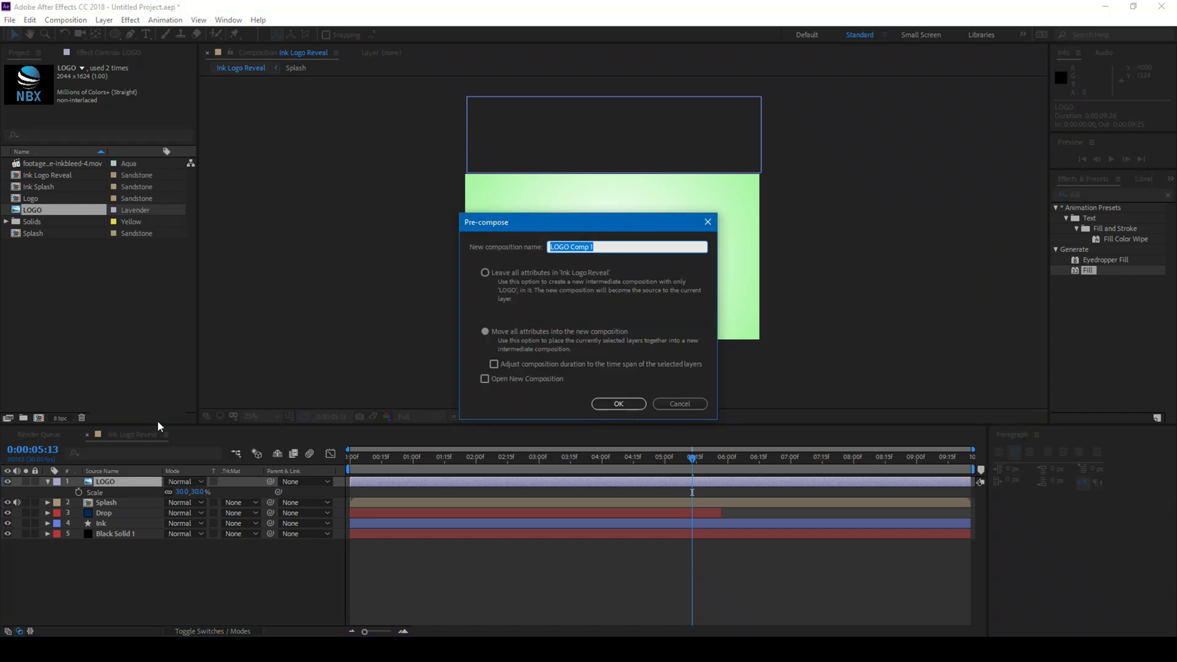
{"action": "type", "text": "Logo Comp"}
{"action": "key", "text": "Return"}
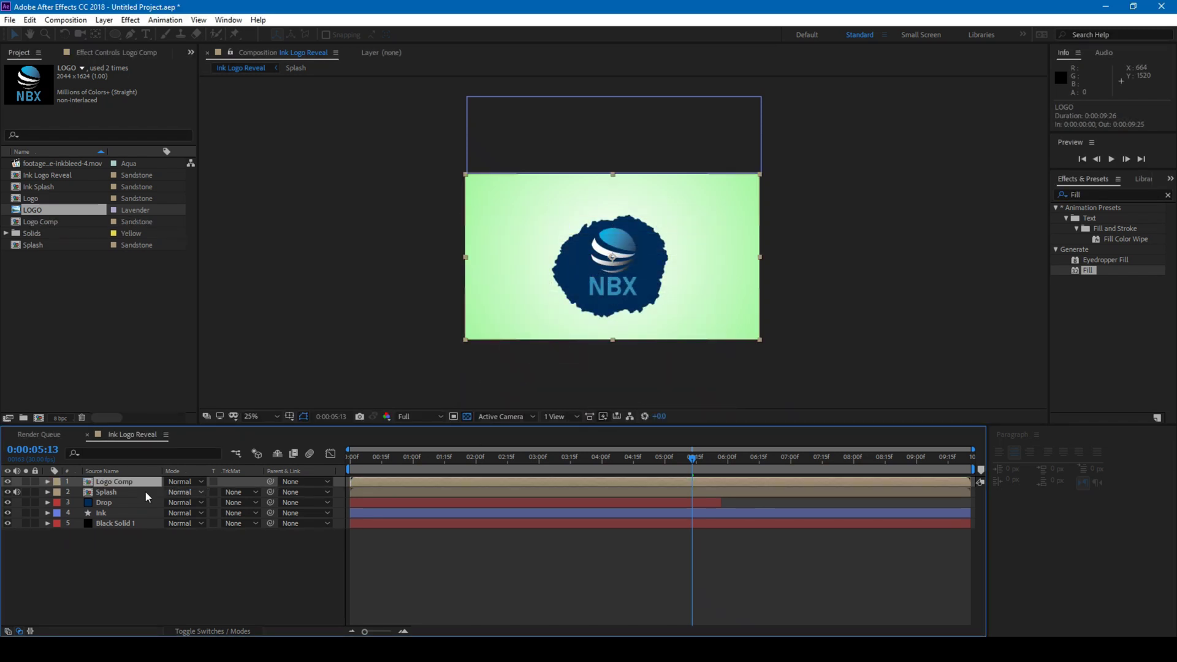
- Duplicate the Splash layer and place one copy above Logo Comp
{"action": "left_click", "coordinate": [107, 492]}
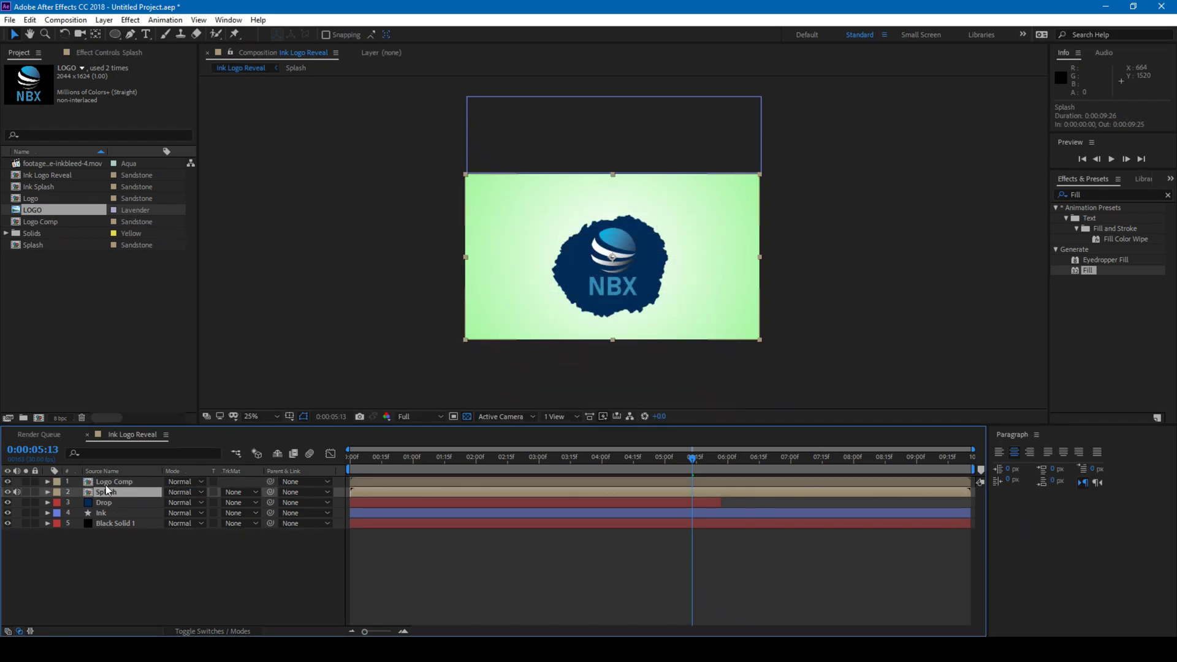
{"action": "key", "text": "ctrl+d"}
{"action": "left_click_drag", "start_coordinate": [109, 497], "coordinate": [115, 484]}
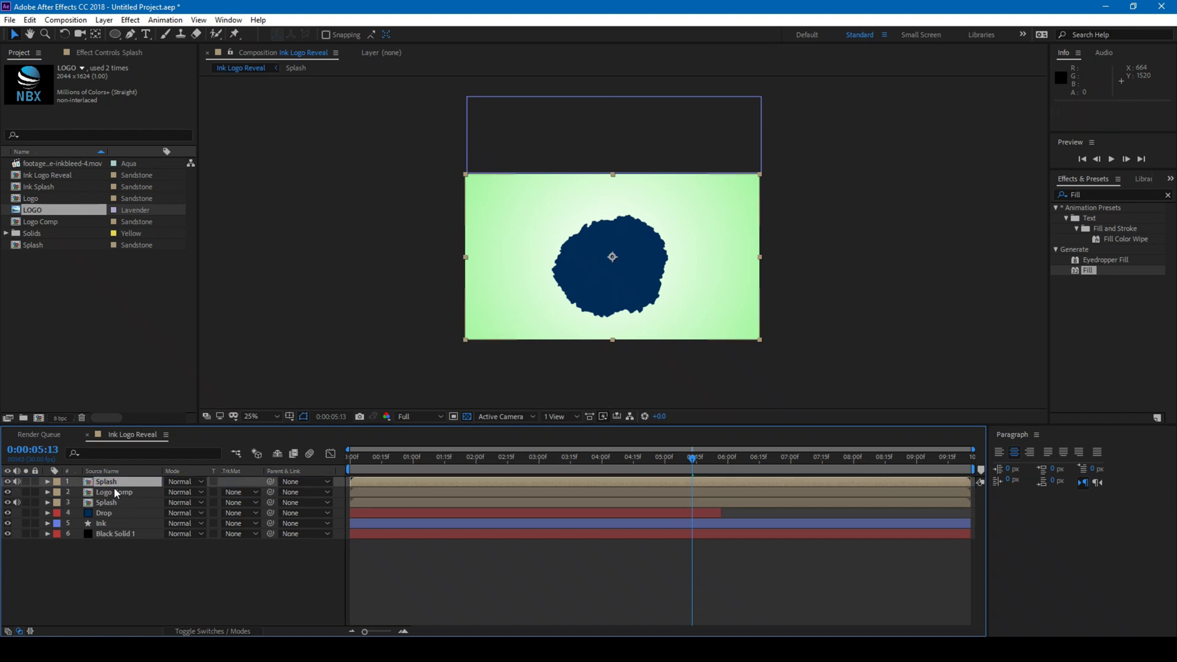
{"action": "left_click", "coordinate": [112, 499]}
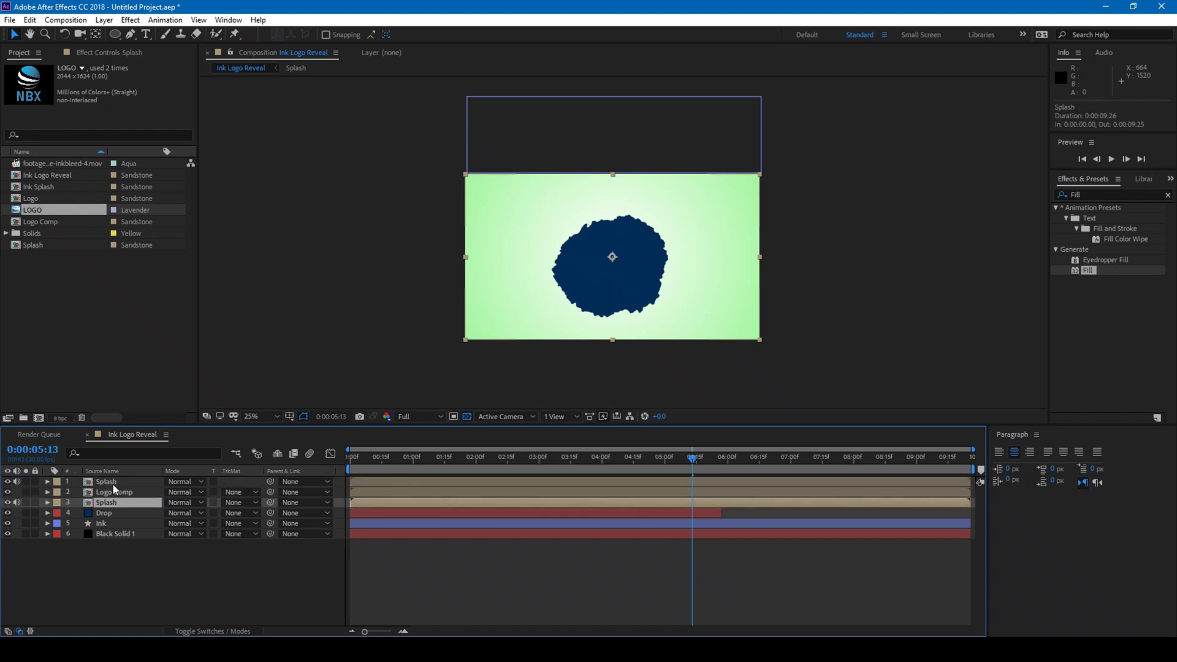
- Set Logo Comp's track matte to Alpha Matte from the Splash copy, viewing at 50%
{"action": "left_click", "coordinate": [114, 492]}
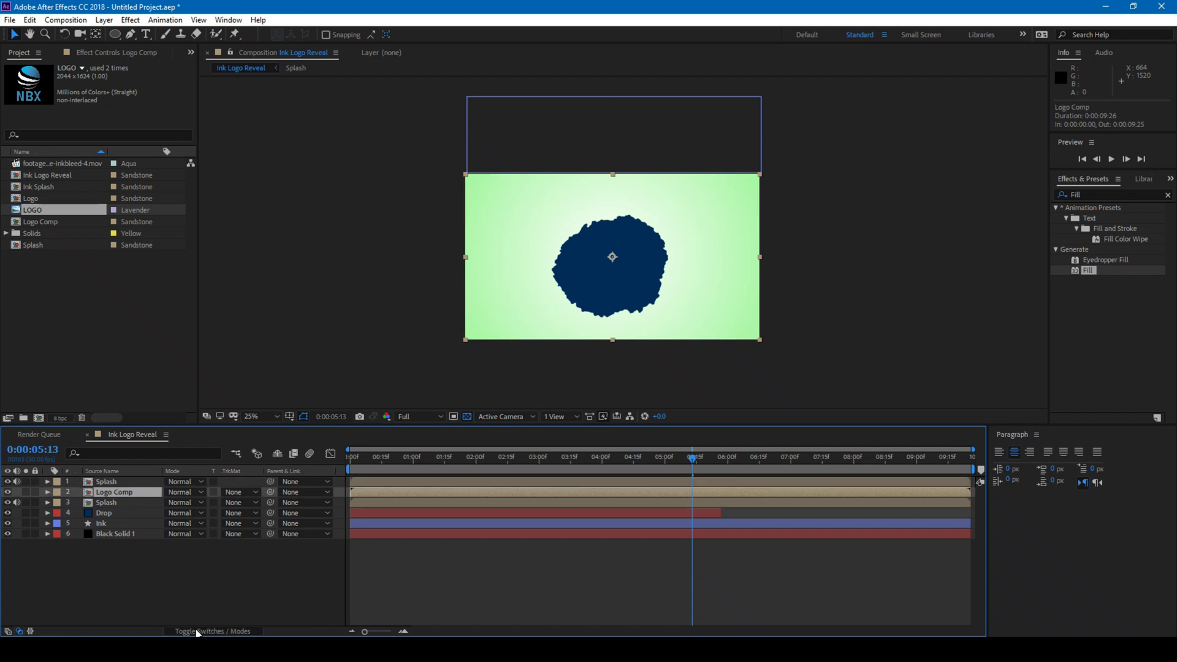
{"action": "left_click", "coordinate": [218, 631]}
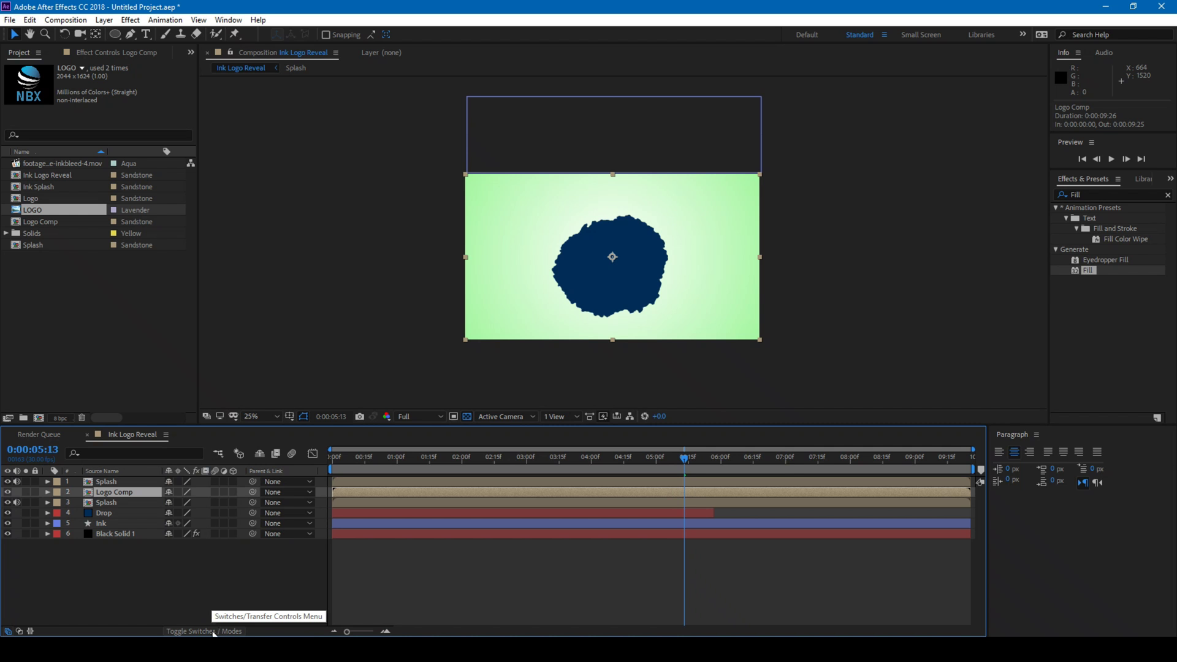
{"action": "left_click", "coordinate": [212, 631]}
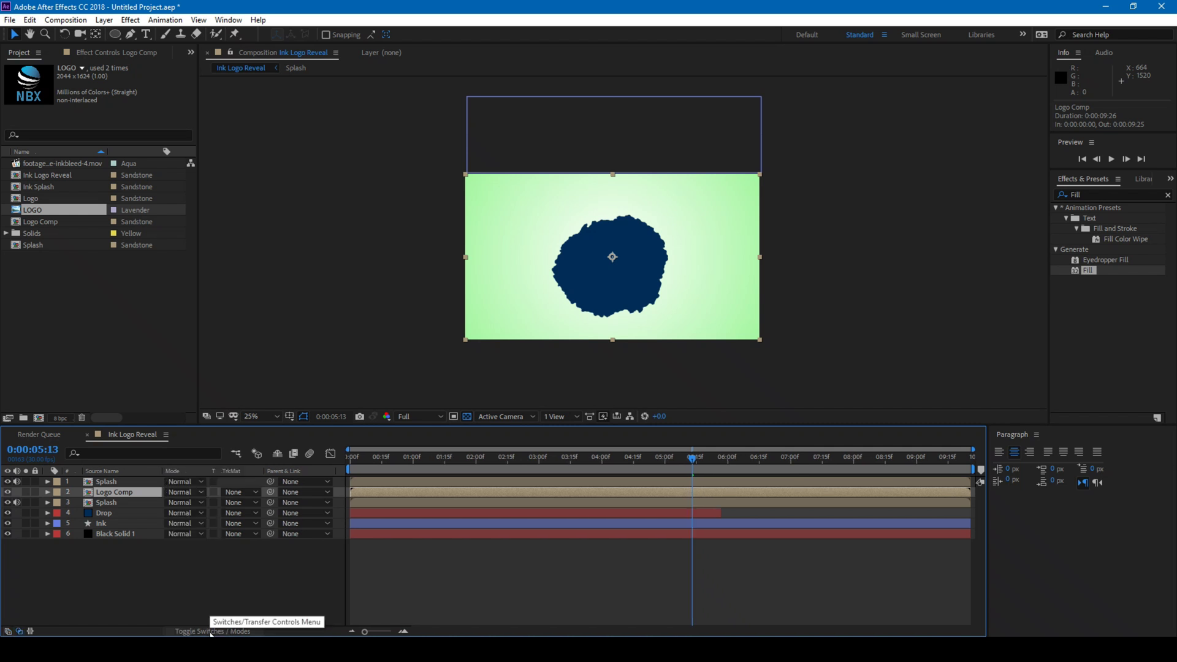
{"action": "right_click", "coordinate": [241, 471]}
{"action": "mouse_move", "coordinate": [268, 508]}
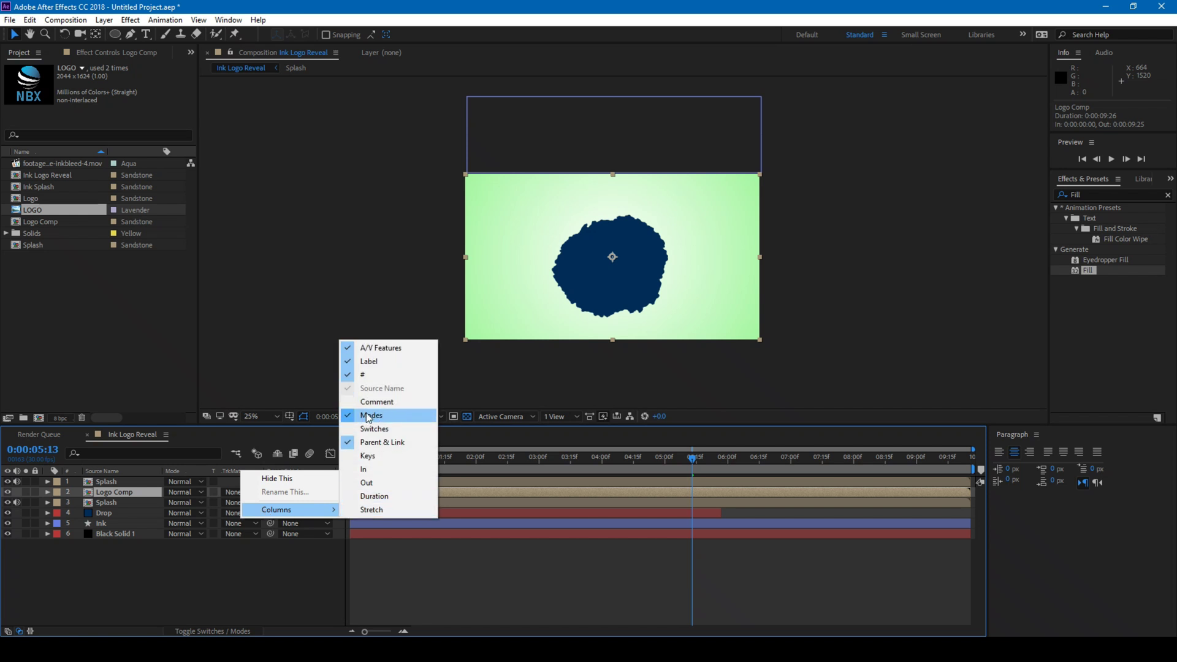
{"action": "left_click", "coordinate": [292, 565]}
{"action": "left_click", "coordinate": [112, 493]}
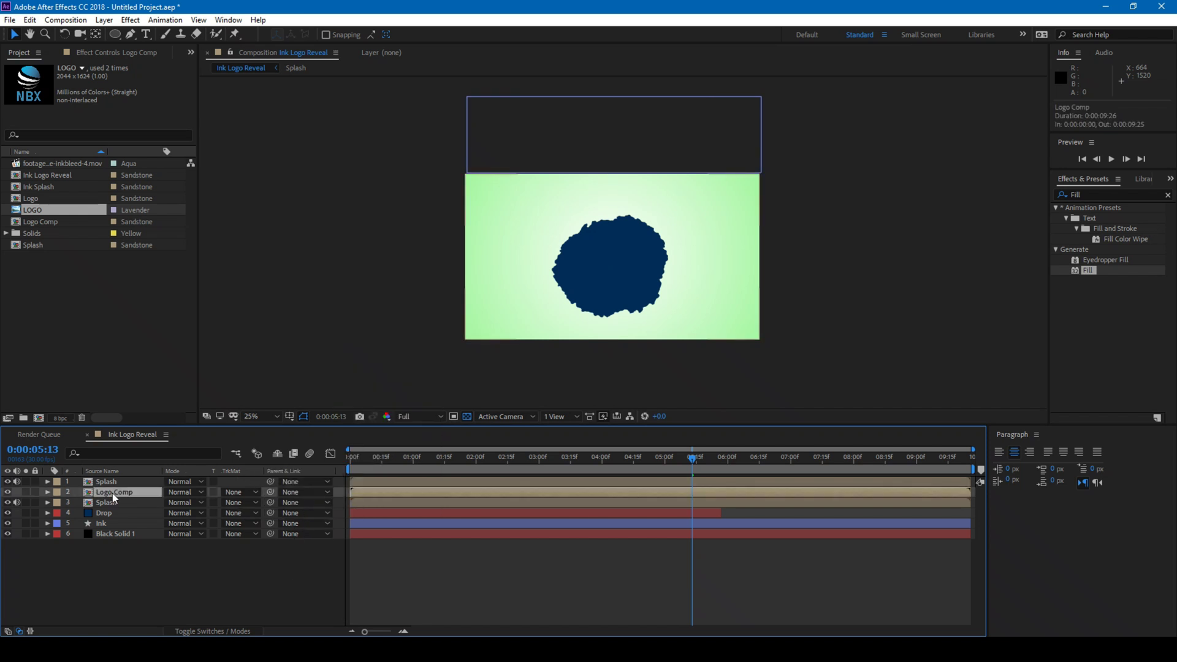
{"action": "left_click", "coordinate": [240, 491]}
{"action": "left_click", "coordinate": [251, 524]}
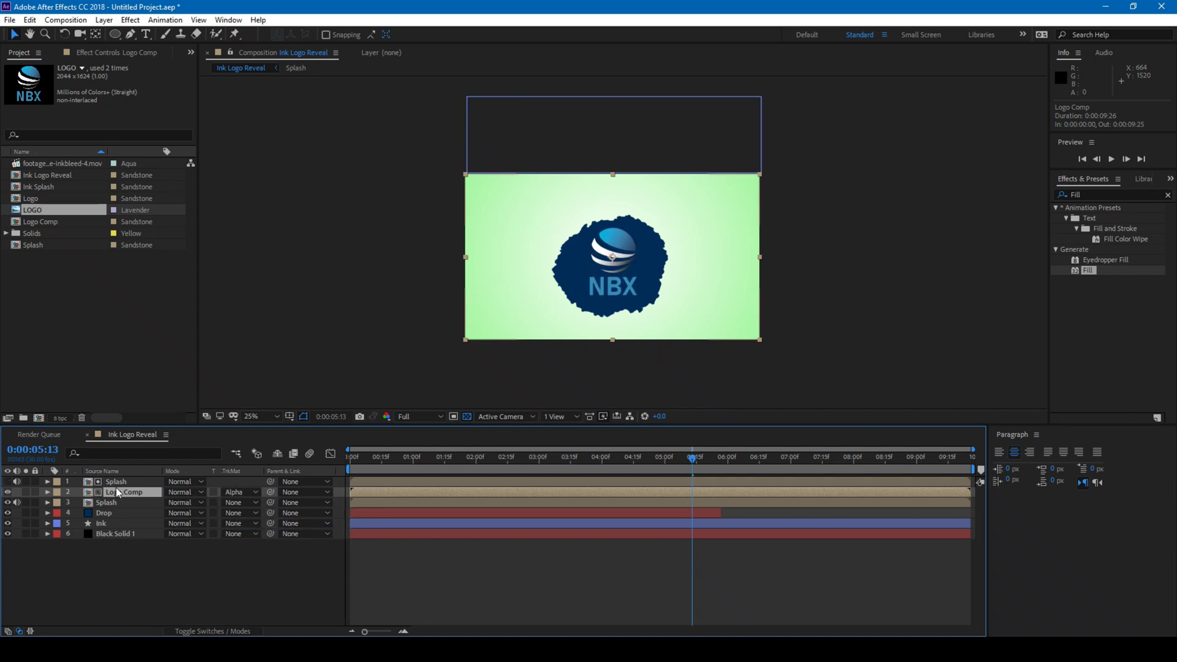
{"action": "key", "text": "period"}
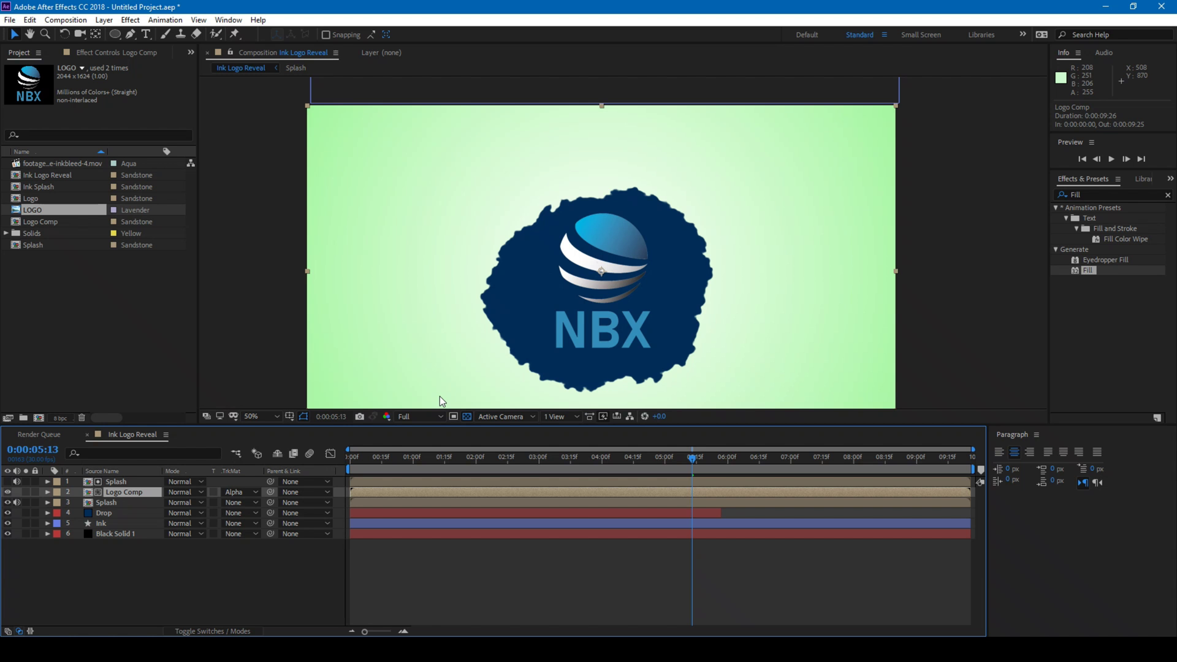
- Preview the ink reveal from the start and scrub to the frame where the drop falls
{"action": "left_click", "coordinate": [347, 457]}
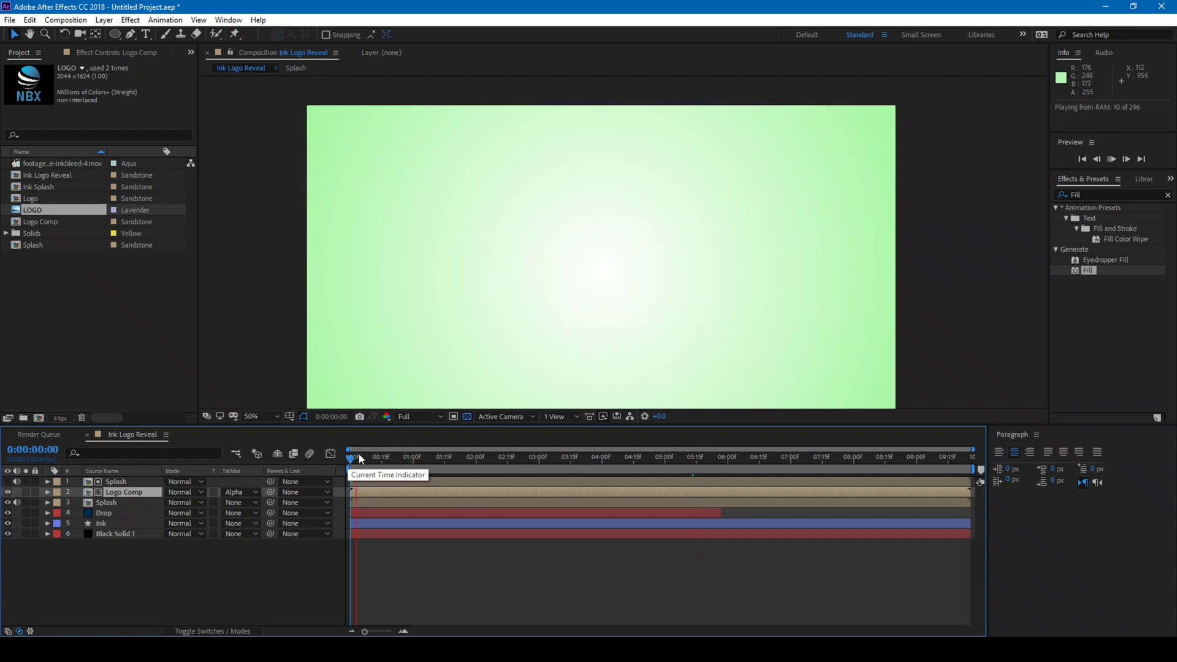
{"action": "key", "text": "space"}
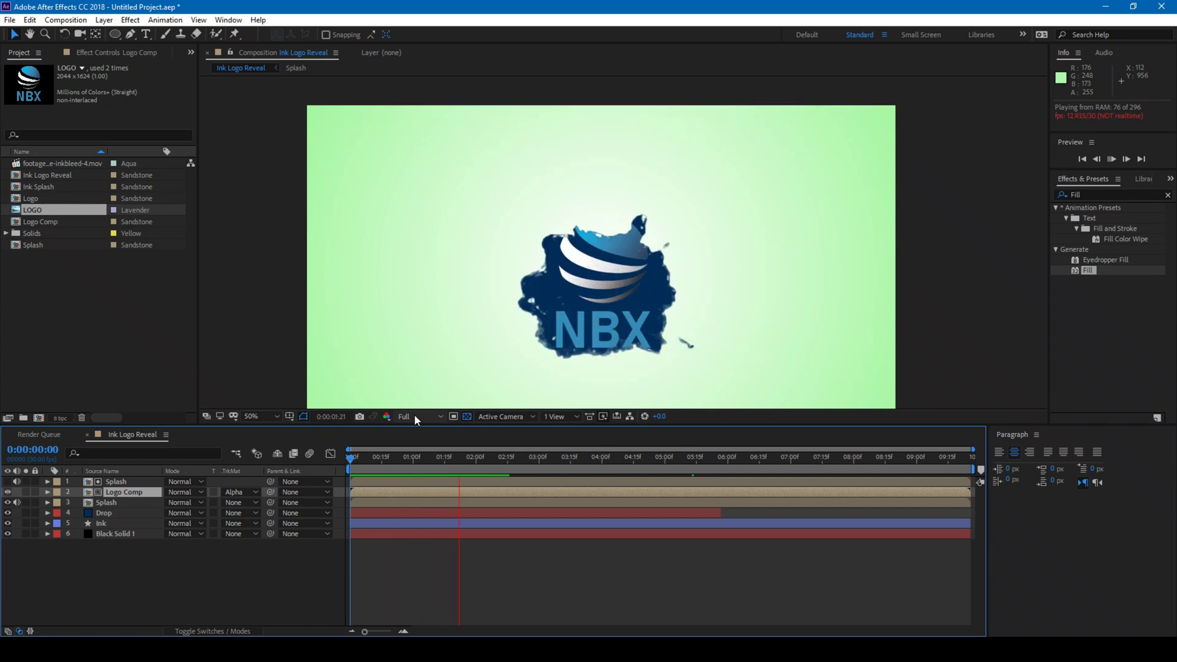
{"action": "key", "text": "space"}
{"action": "mouse_move", "coordinate": [447, 462]}
{"action": "left_mouse_down"}
{"action": "mouse_move", "coordinate": [474, 458]}
{"action": "mouse_move", "coordinate": [421, 458]}
{"action": "mouse_move", "coordinate": [440, 460]}
{"action": "mouse_move", "coordinate": [452, 490]}
{"action": "left_mouse_up"}
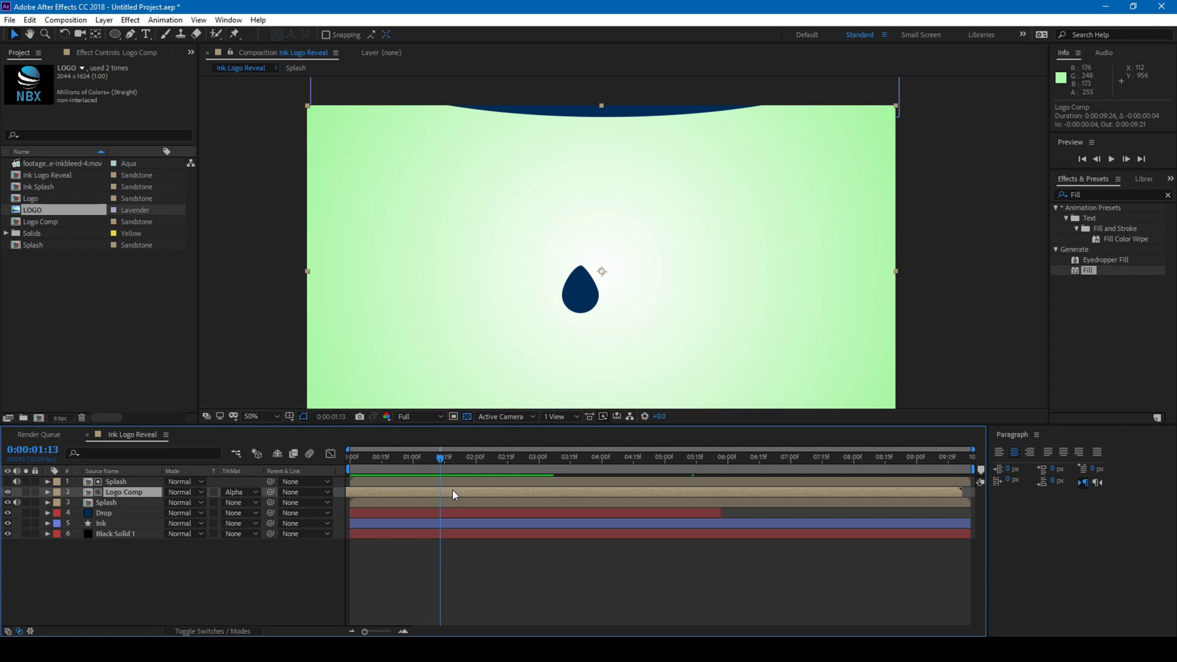
{"action": "key", "text": "ctrl+z"}
- Shift both Splash layers 6 frames earlier and preview the retimed reveal
{"action": "left_click", "coordinate": [448, 500], "text": "shift"}
{"action": "left_click", "coordinate": [452, 478], "text": "shift"}
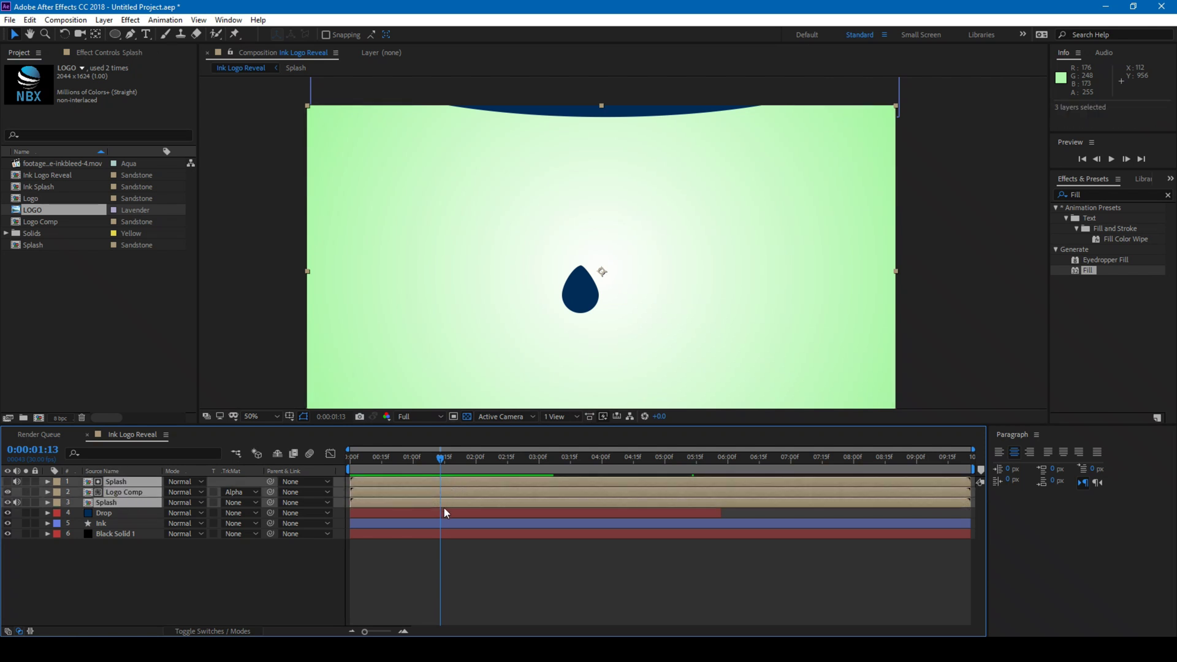
{"action": "left_click", "coordinate": [133, 554]}
{"action": "left_click", "coordinate": [119, 502]}
{"action": "left_click", "coordinate": [135, 483], "text": "ctrl"}
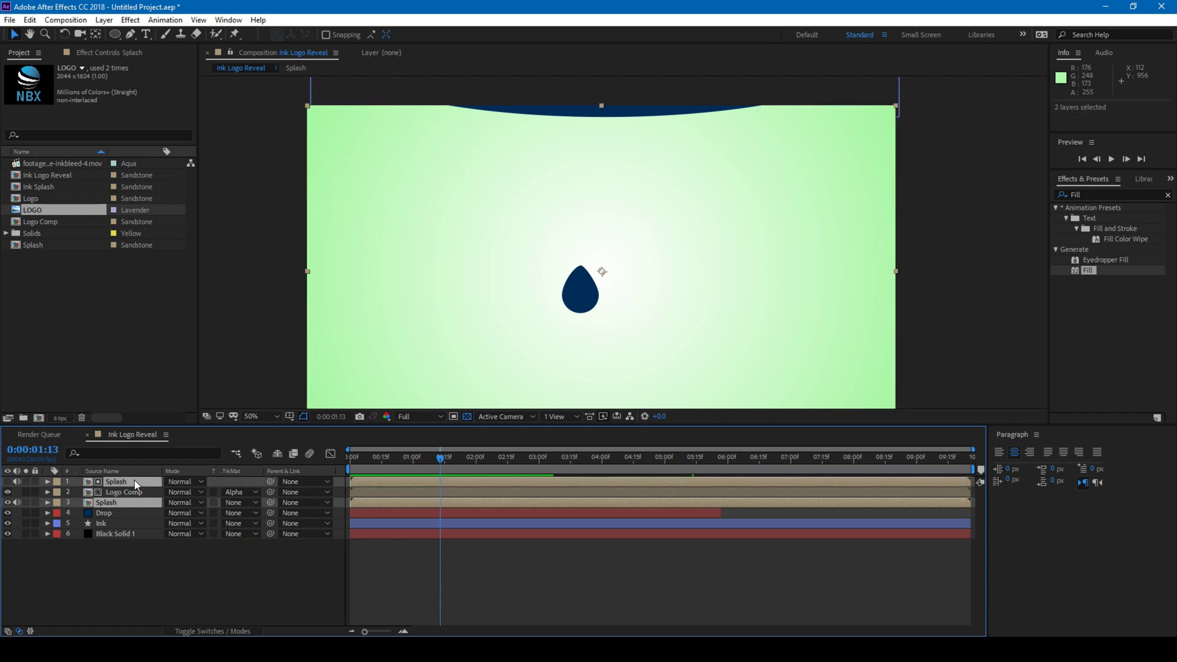
{"action": "left_click_drag", "start_coordinate": [455, 483], "coordinate": [442, 481]}
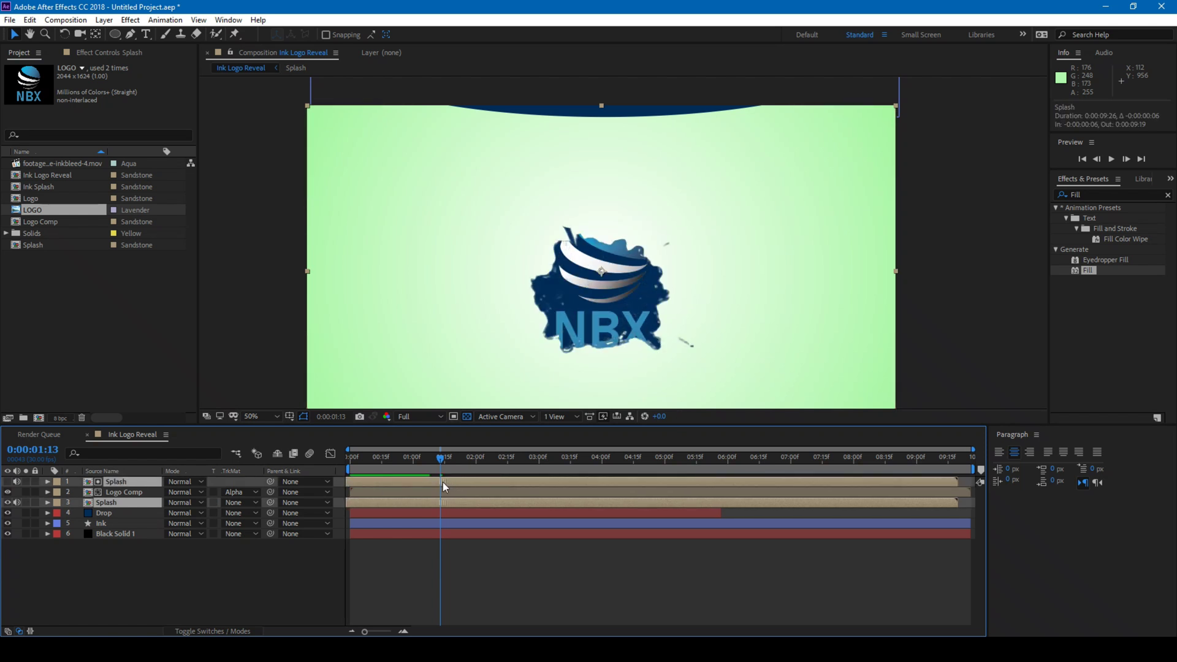
{"action": "key", "text": "space"}
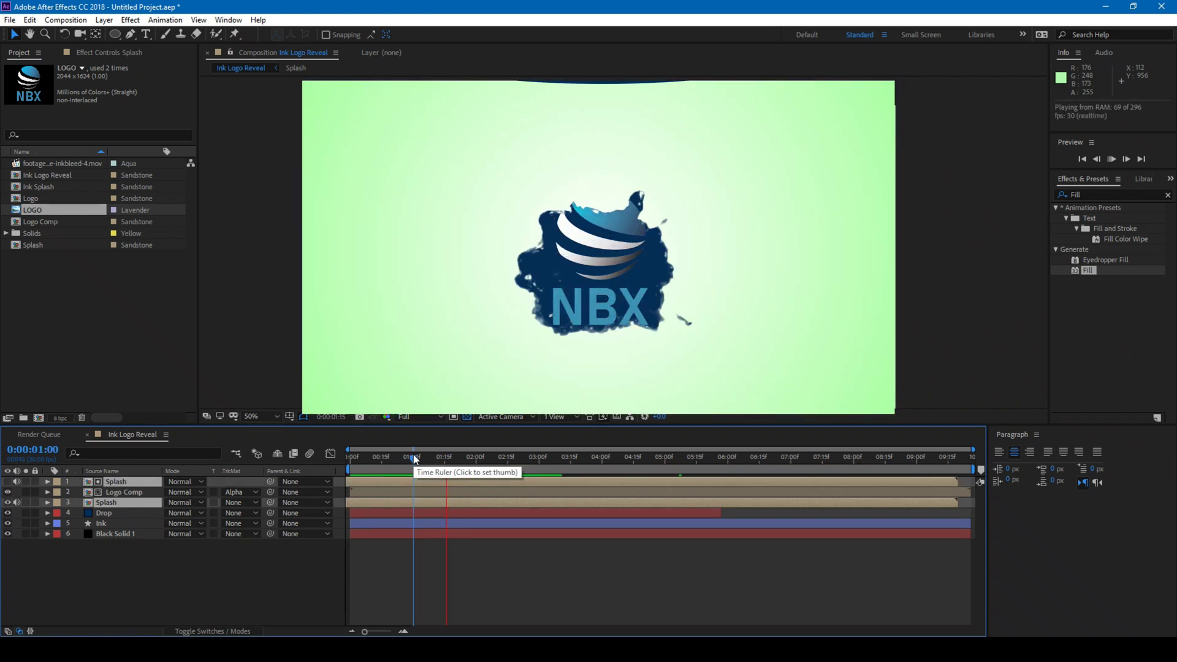